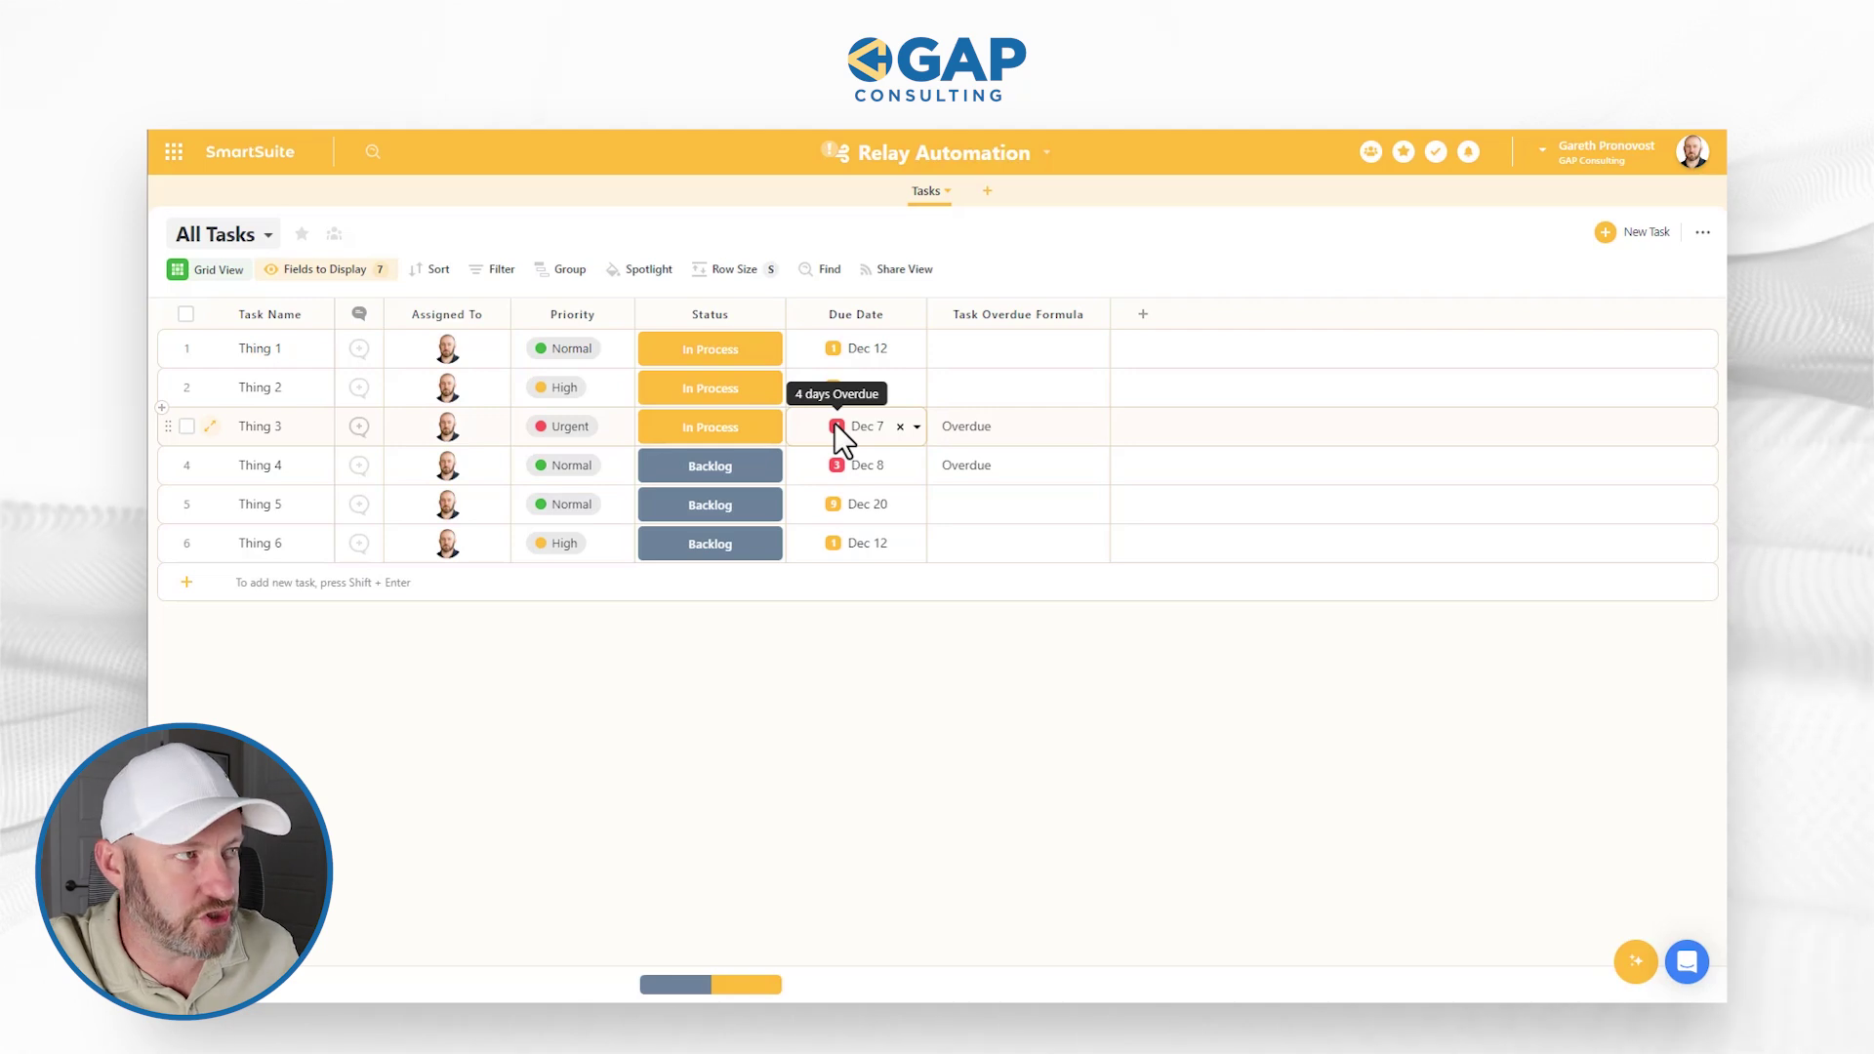
Review the Status field's settings, checking which status is marked as complete, and close them with the field updated
click(772, 439)
click(773, 435)
click(742, 348)
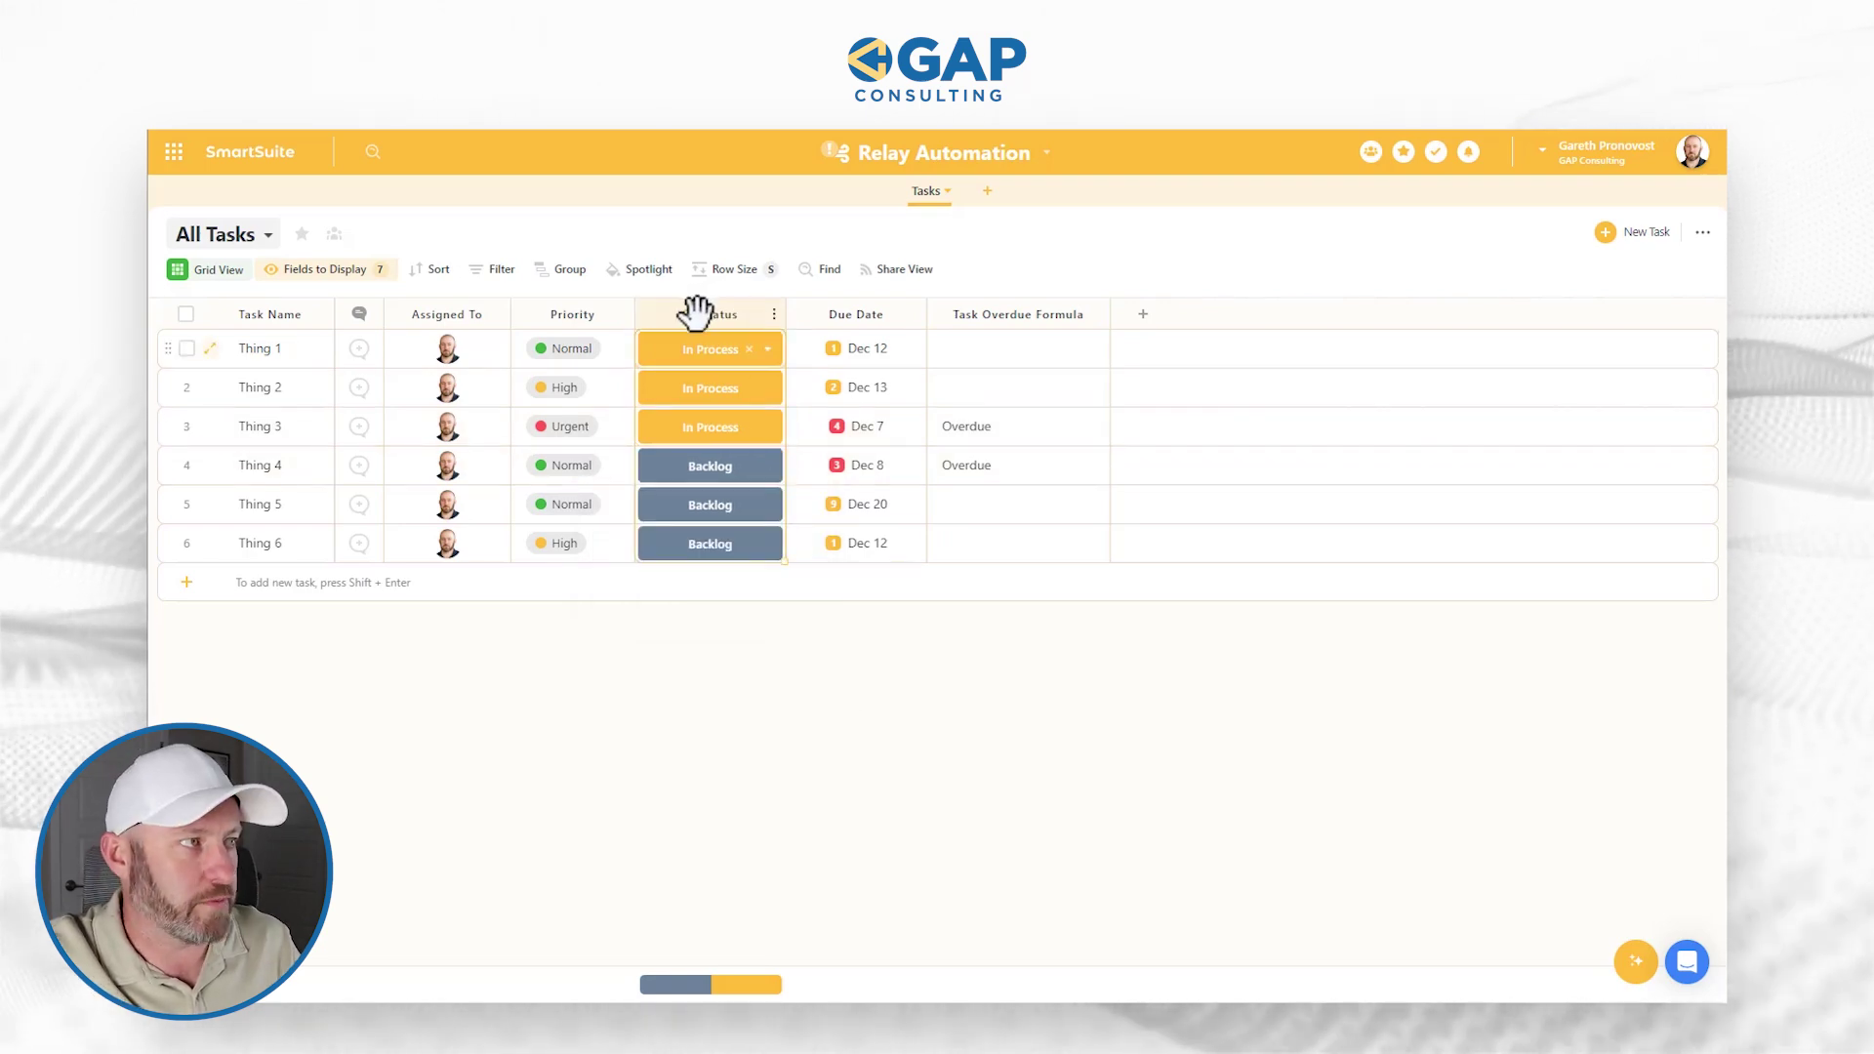
click(696, 312)
mouse_move(808, 732)
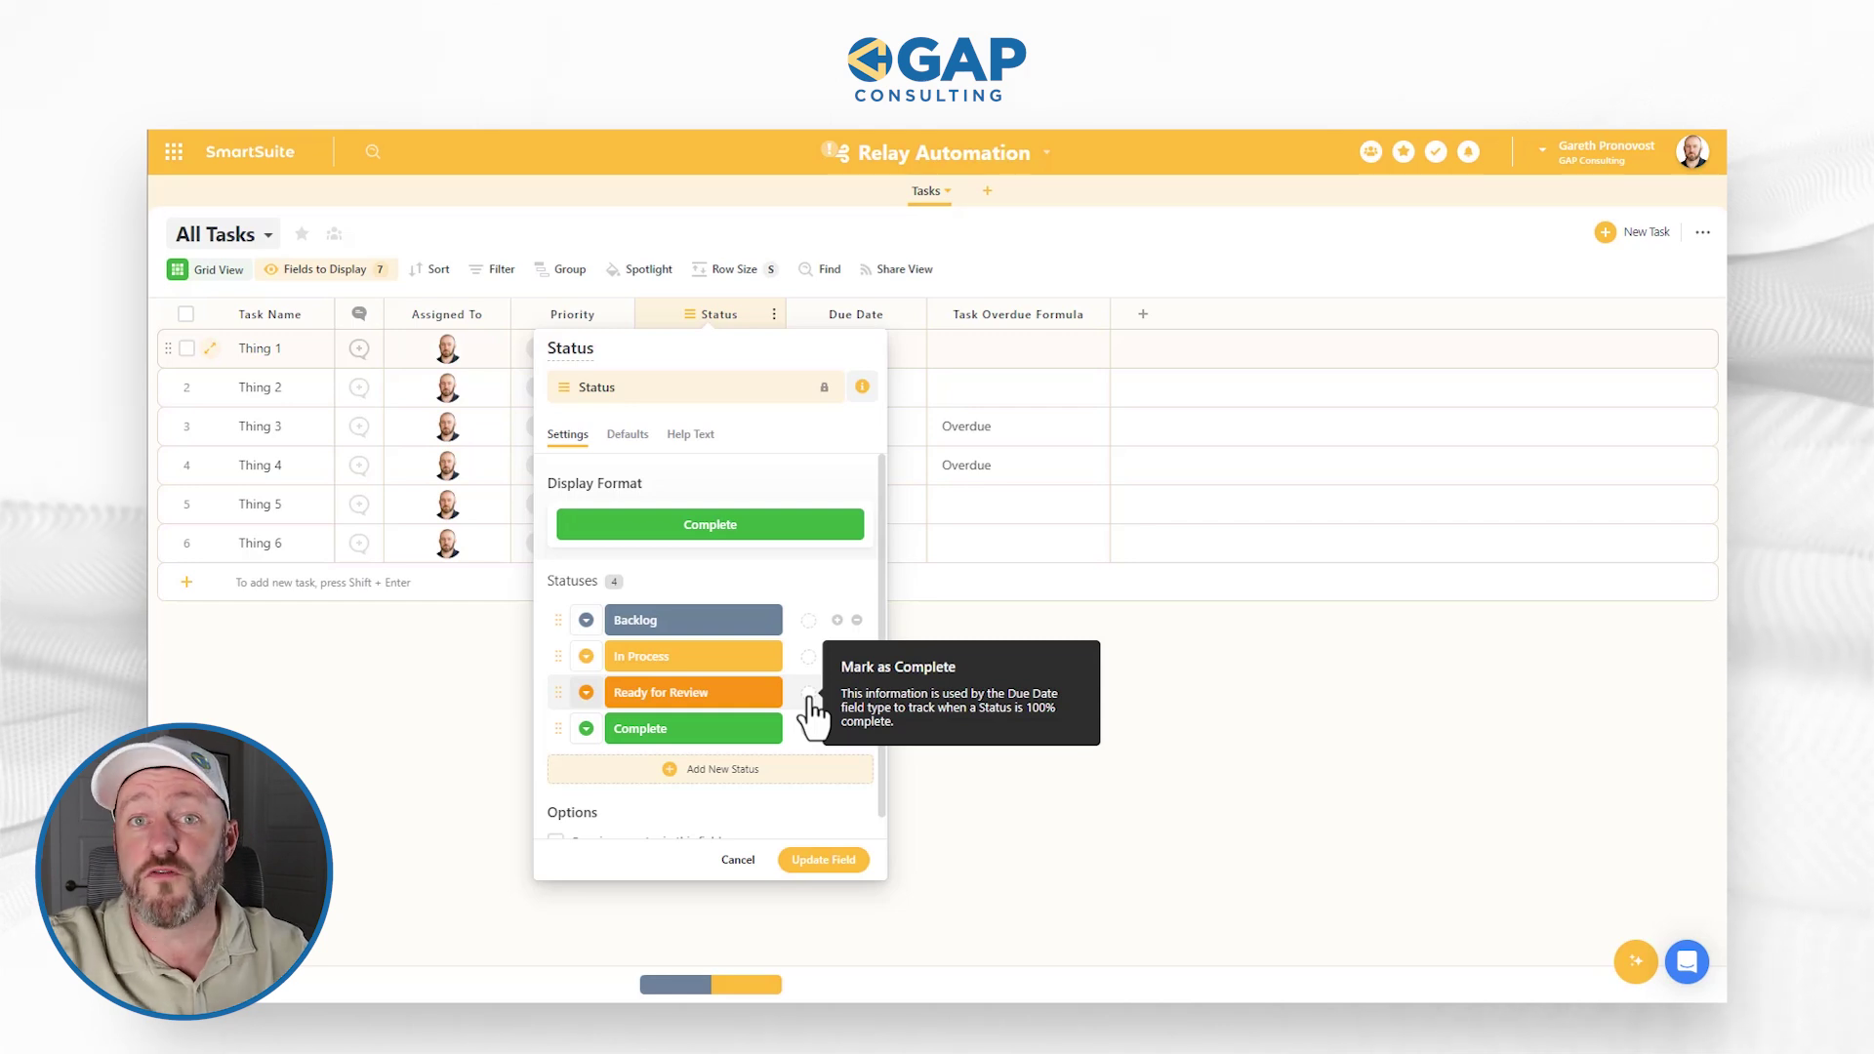
click(823, 860)
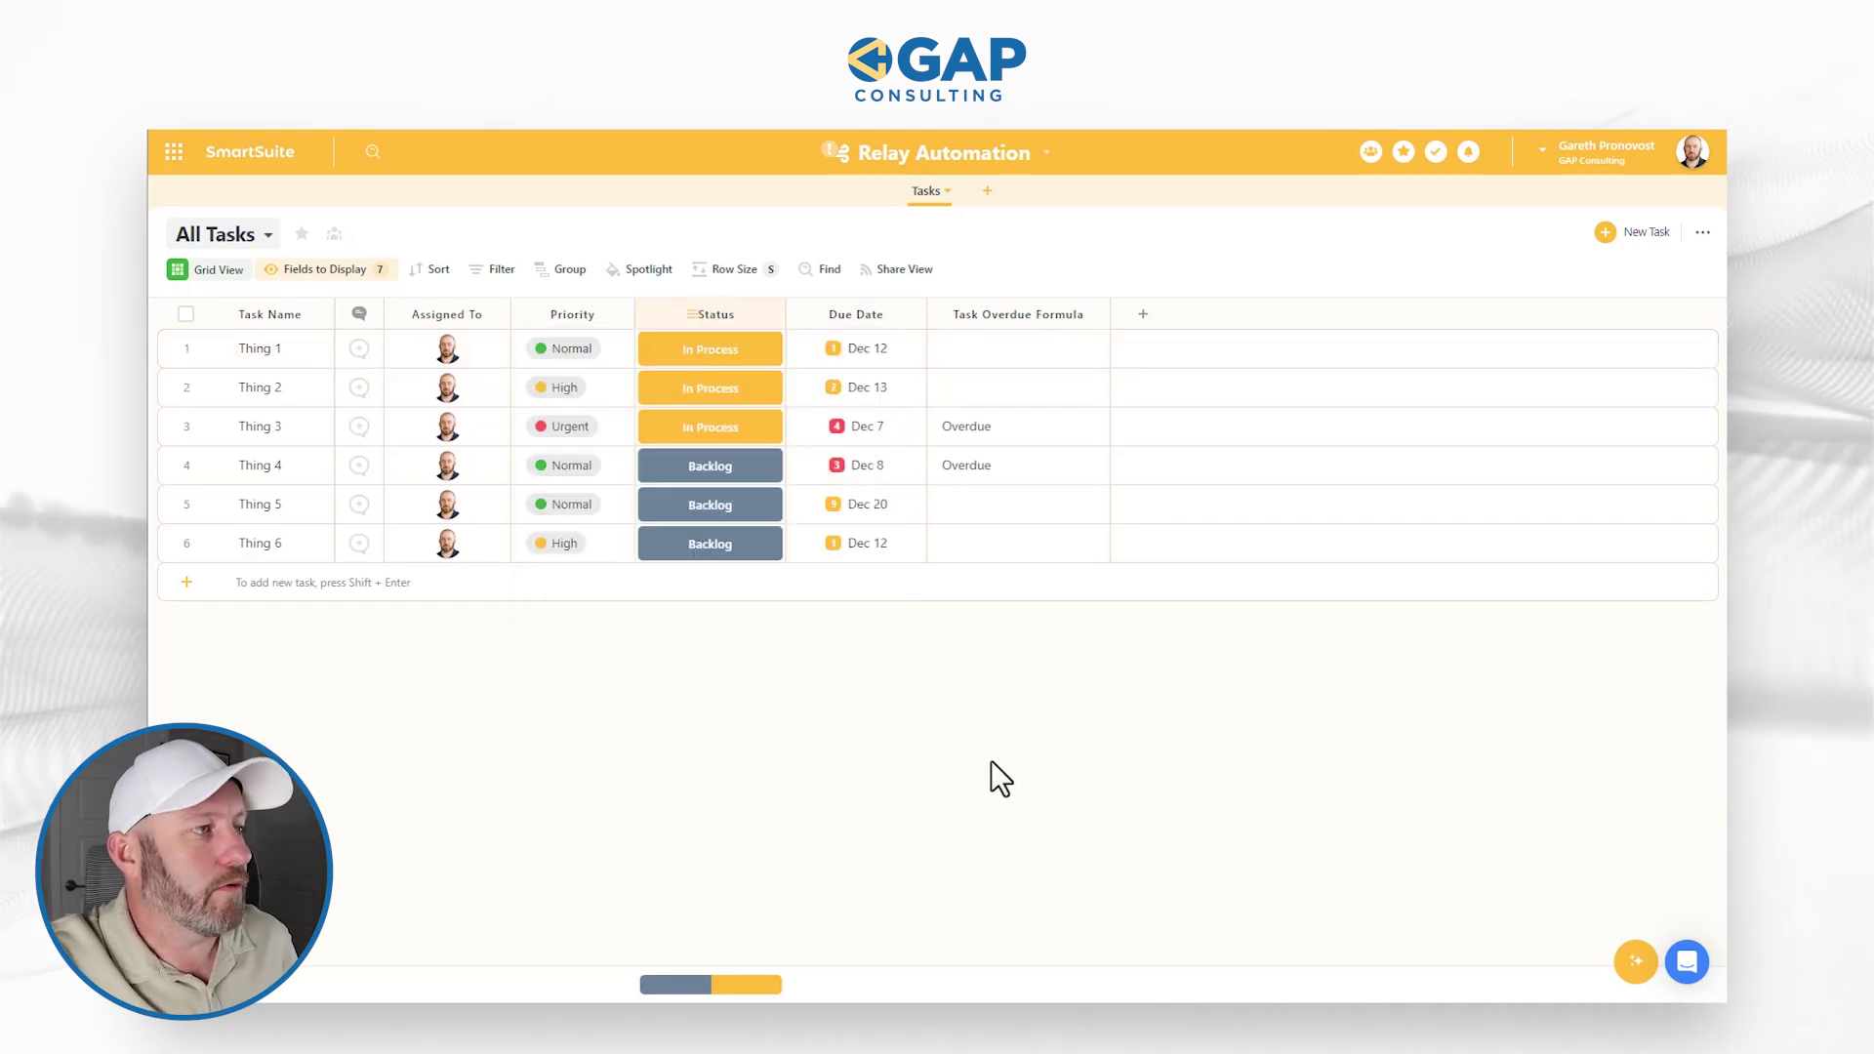
Set the status of Thing 3 to Complete and check its due date indicator
click(772, 429)
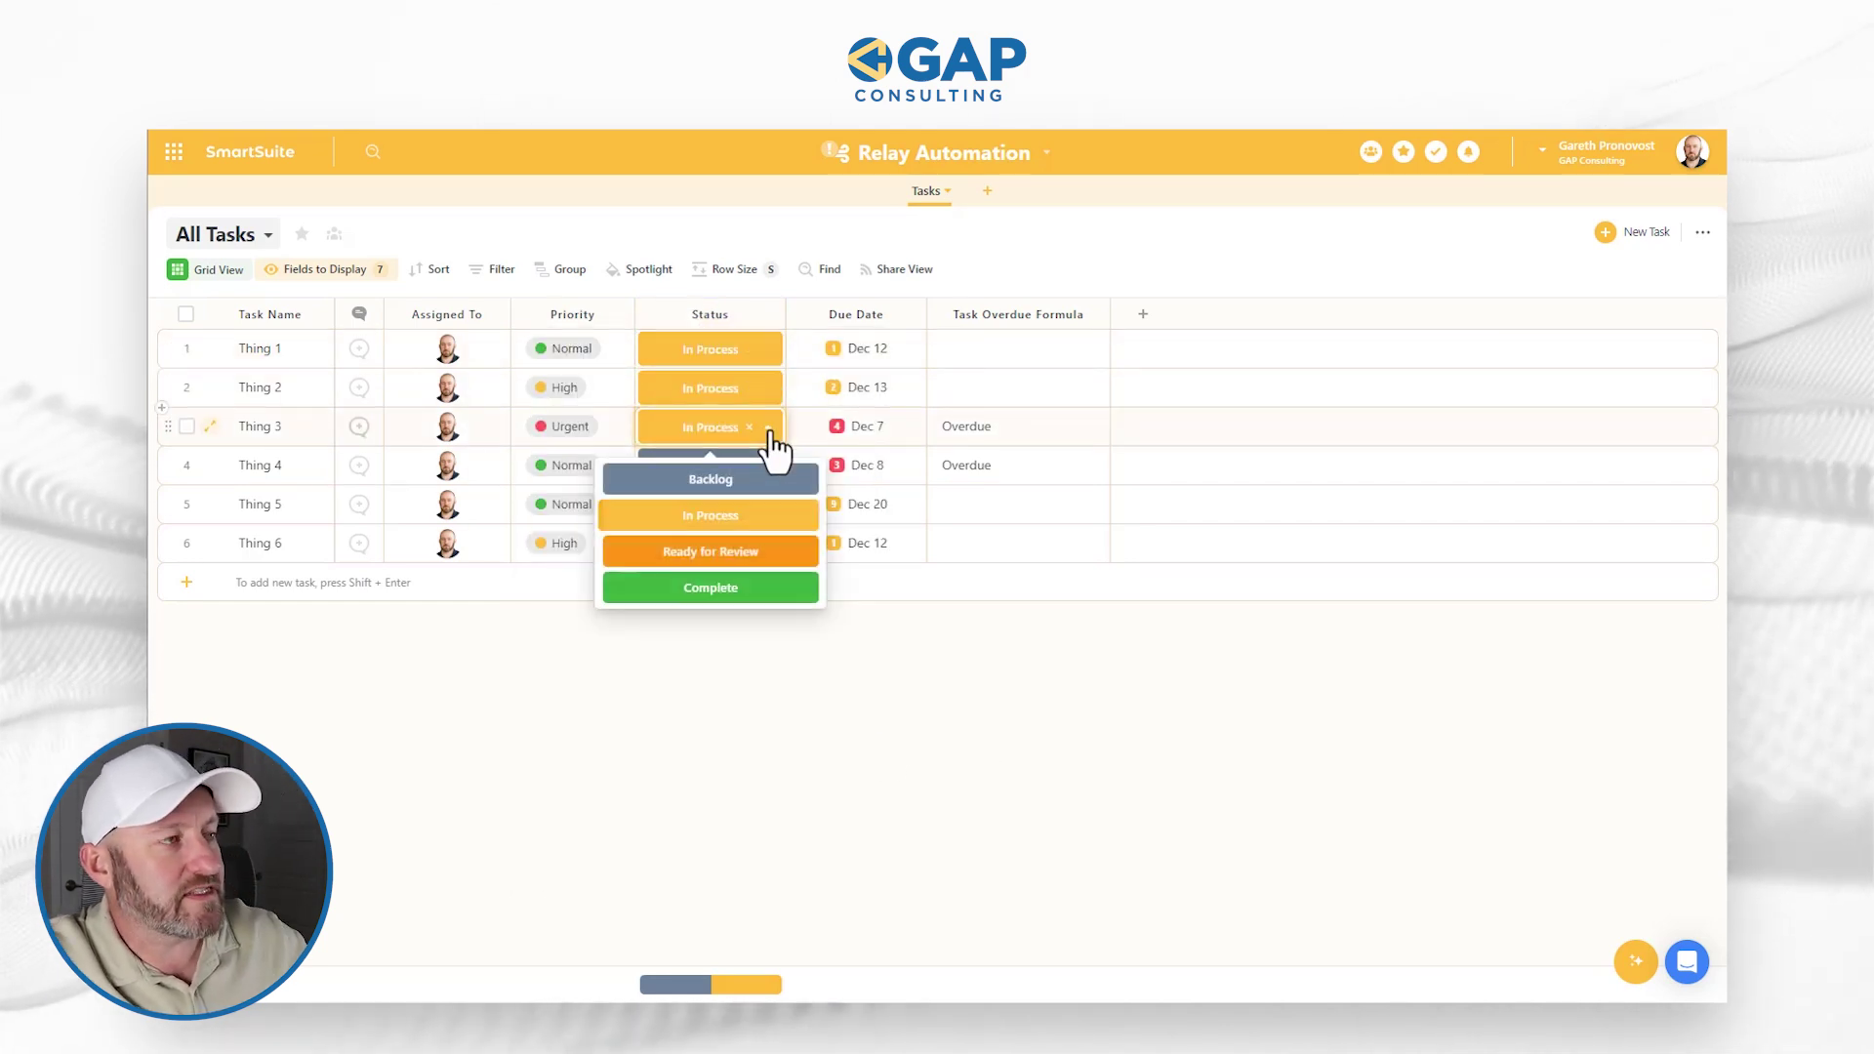
click(743, 589)
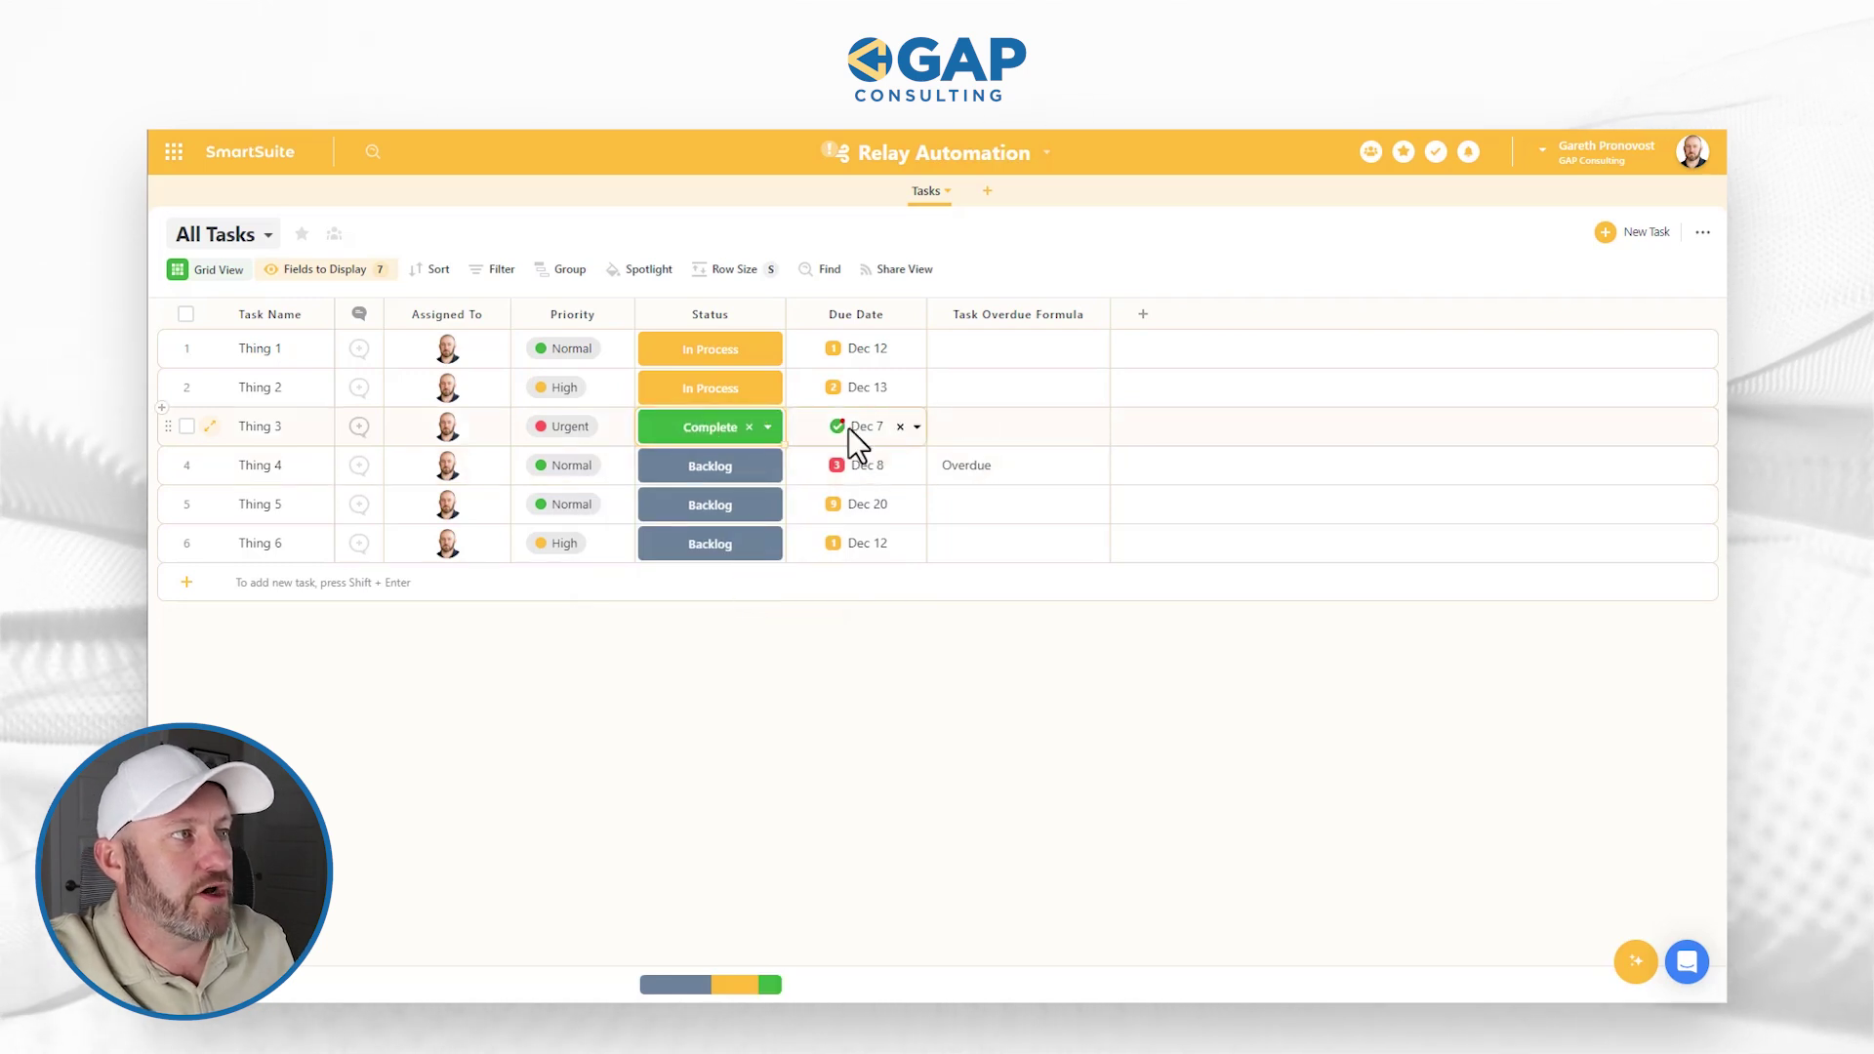
mouse_move(838, 429)
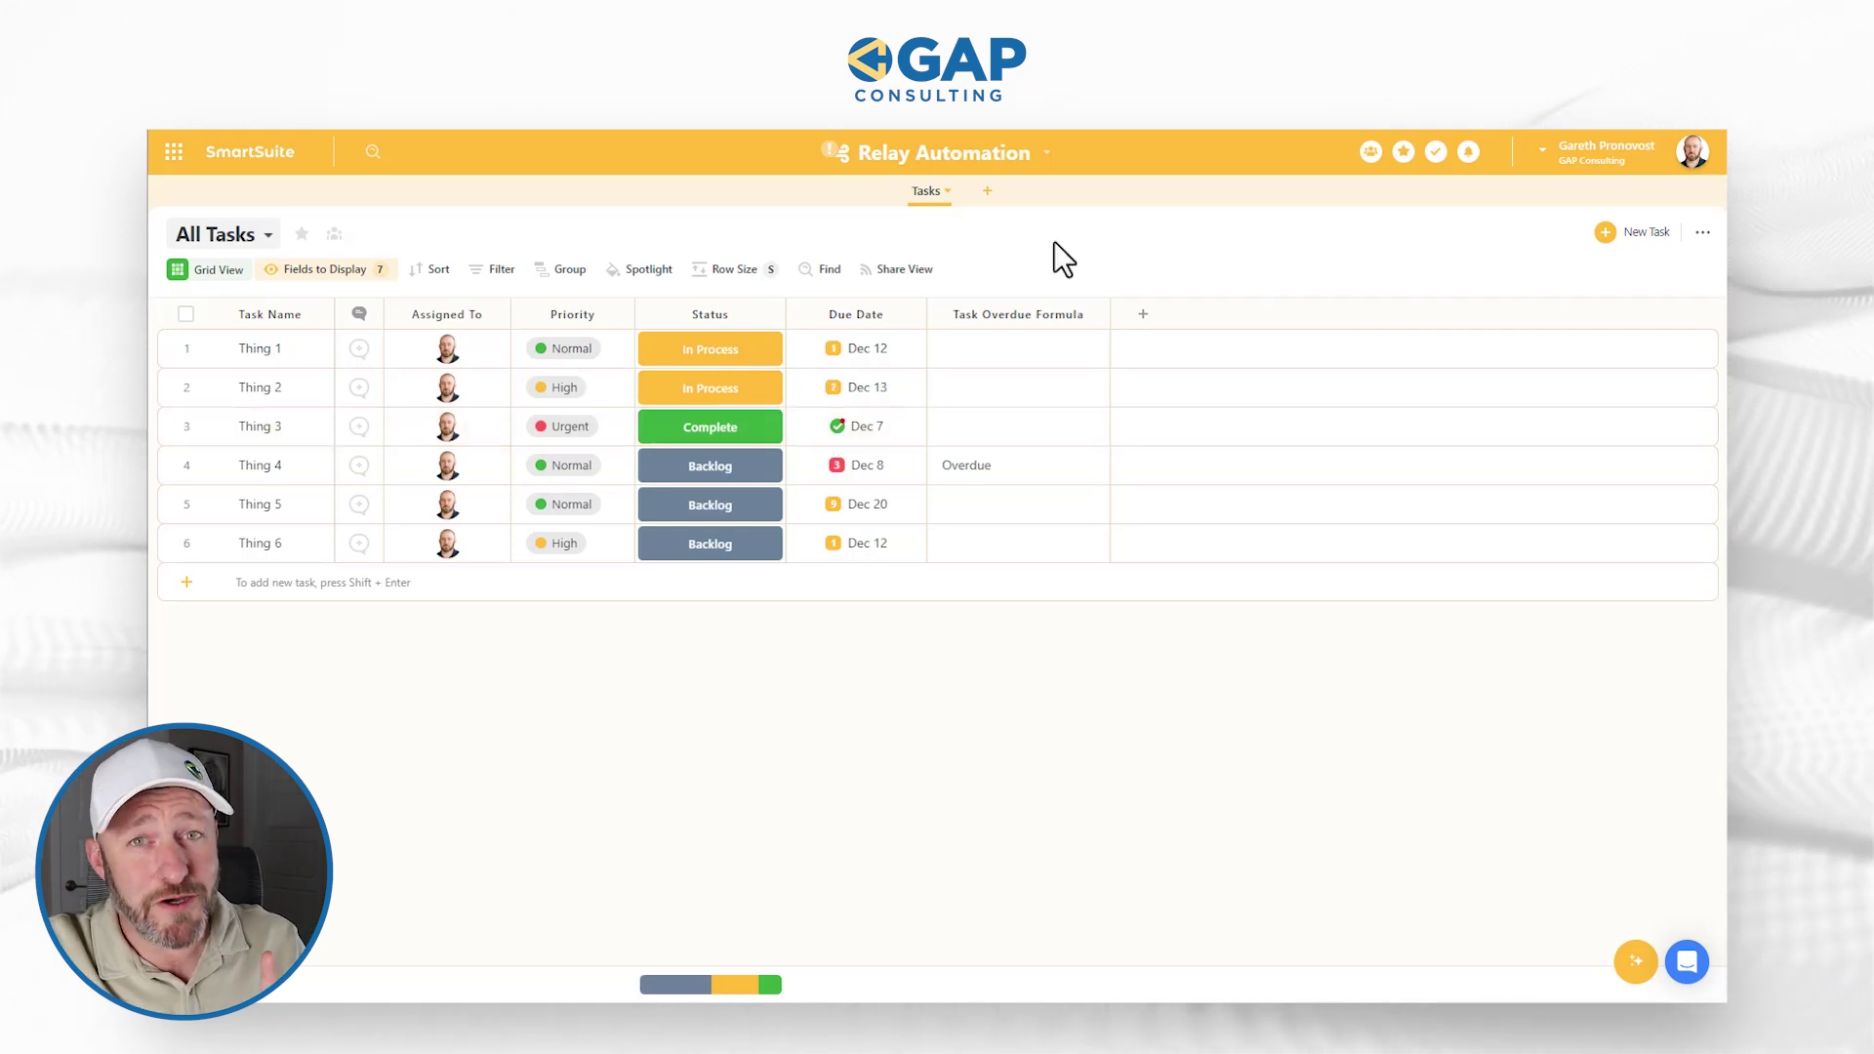
Examine the Task Overdue Formula field's AND condition on status and due date, and close the formula editor with the field updated
double_click(1030, 314)
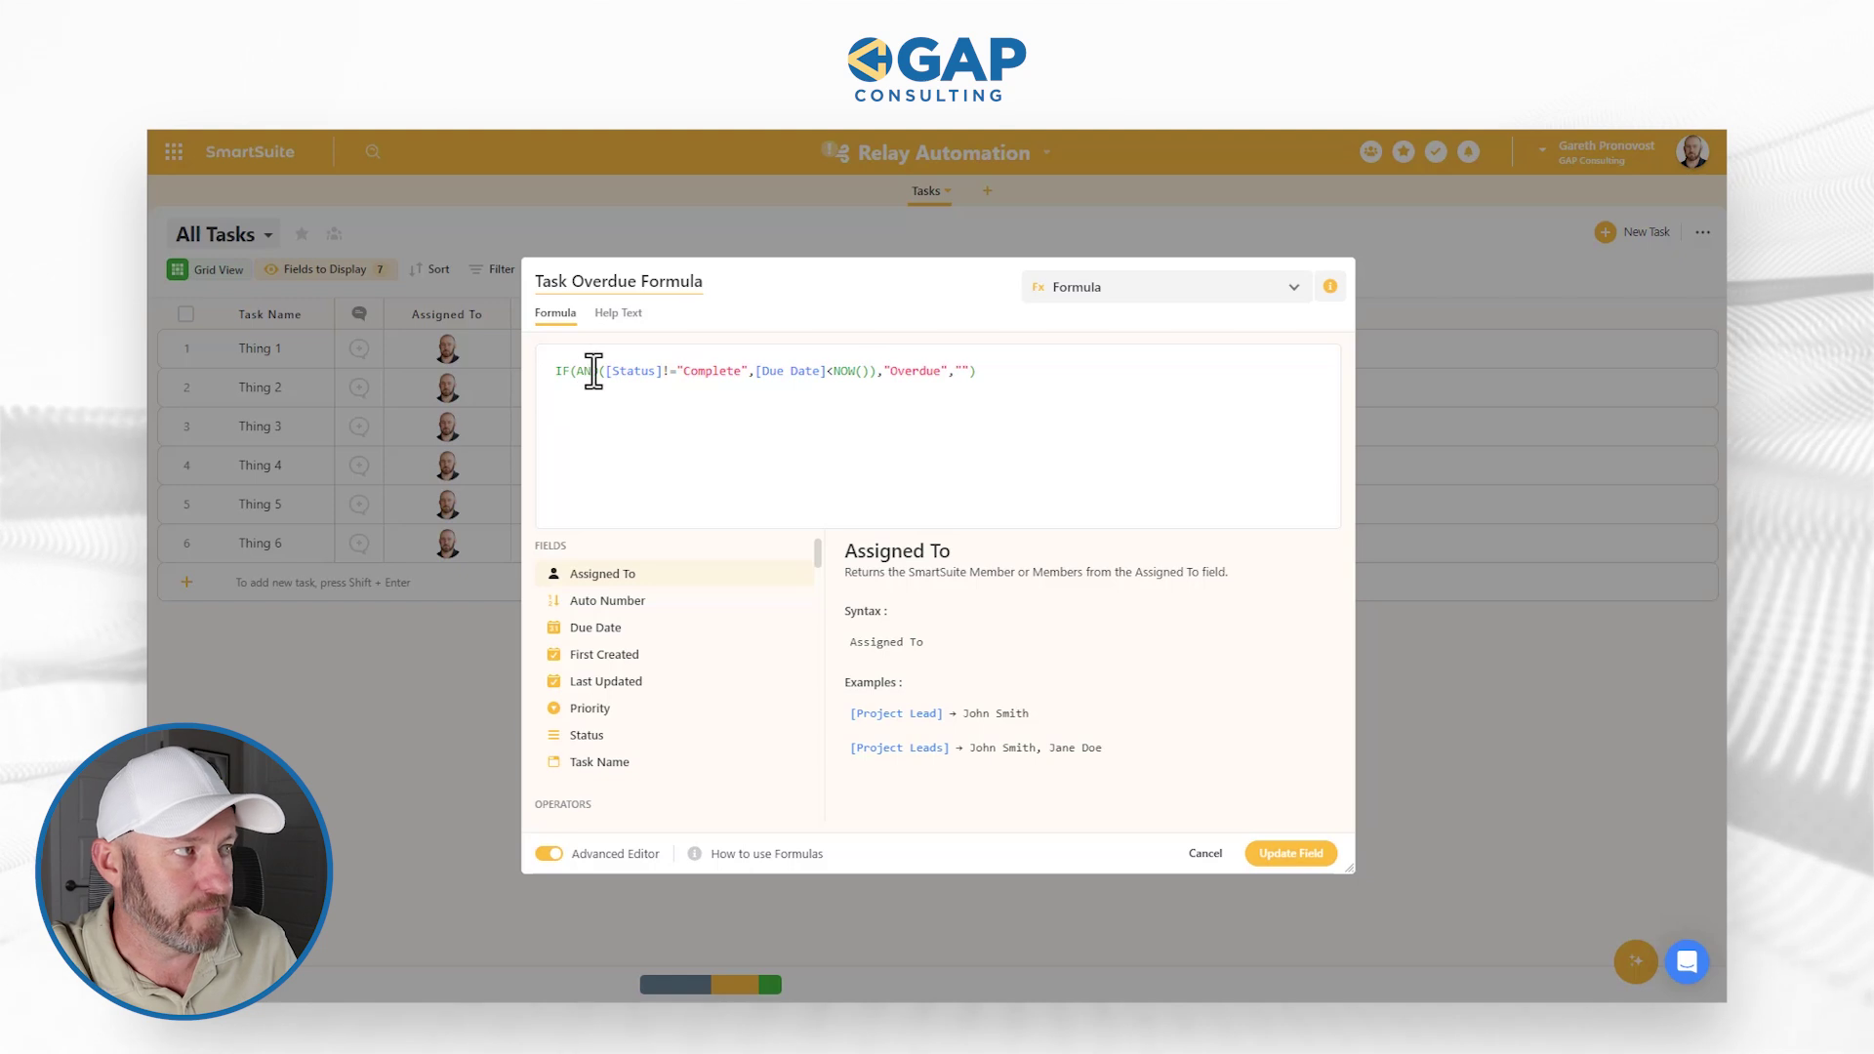
drag(584, 374, 878, 375)
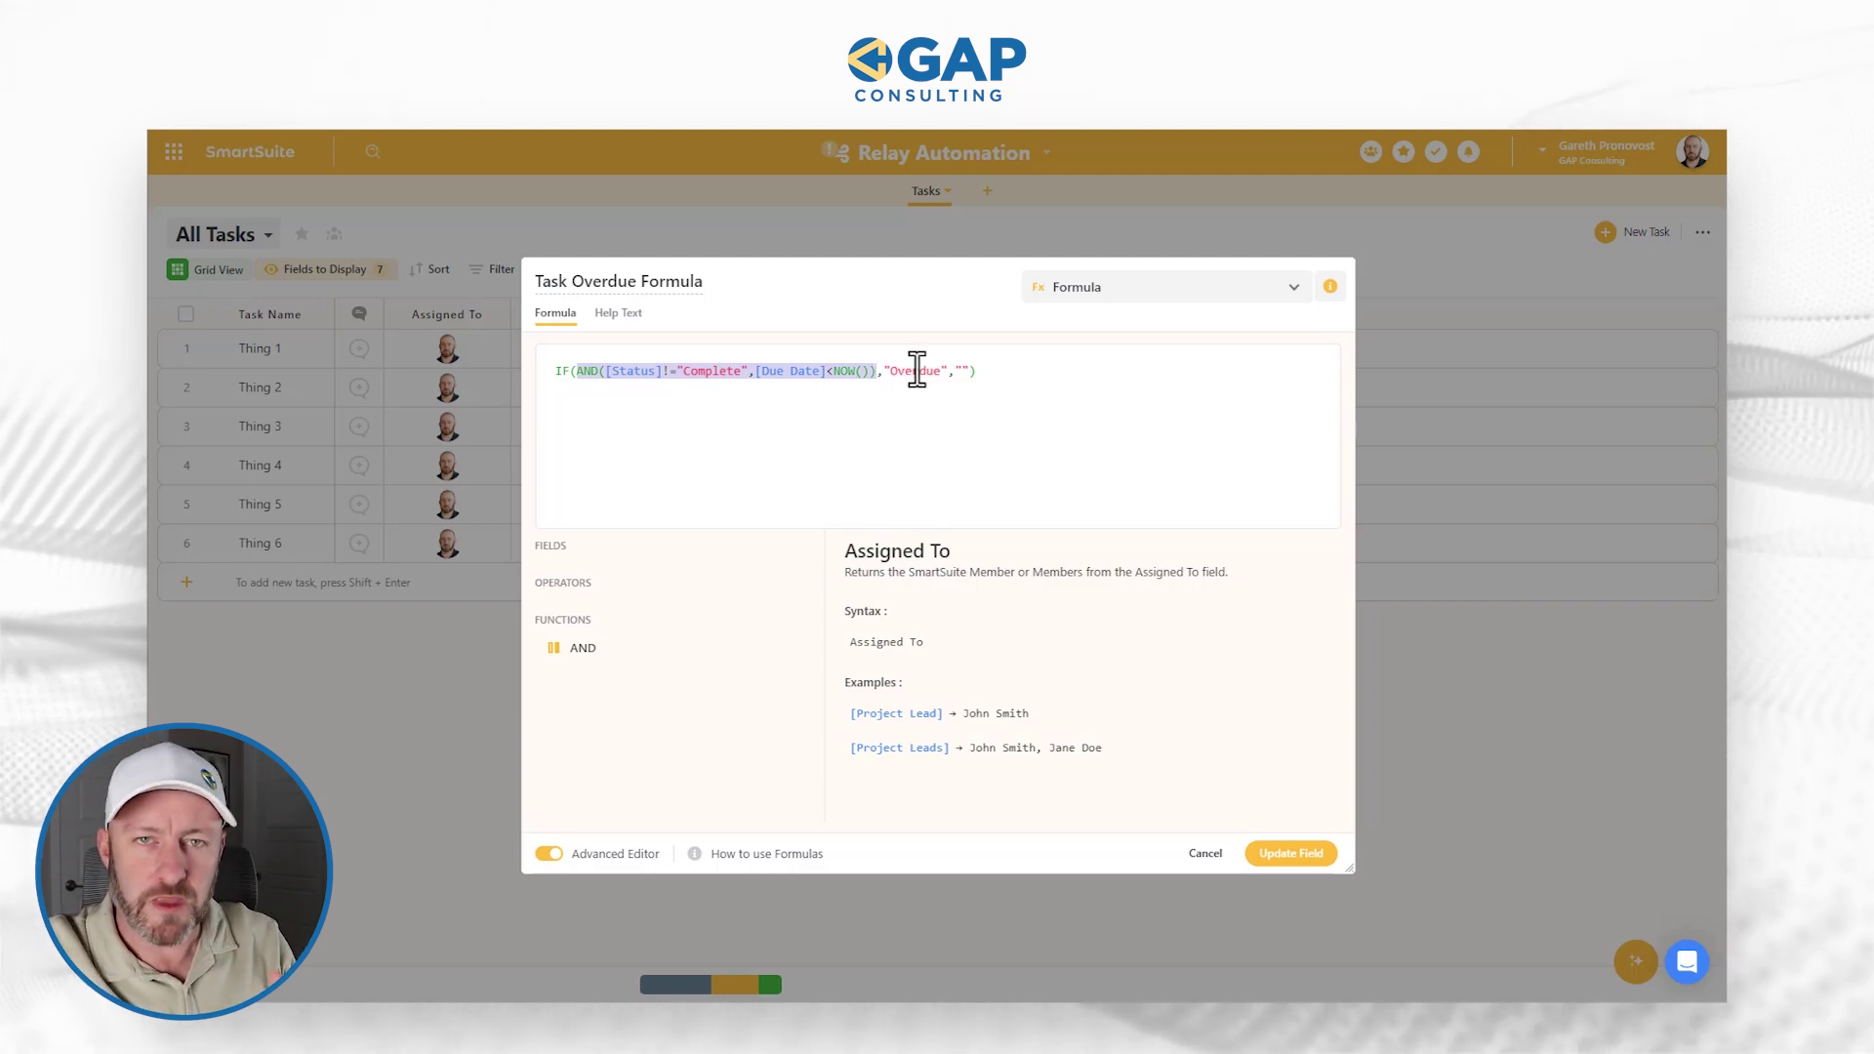
click(620, 373)
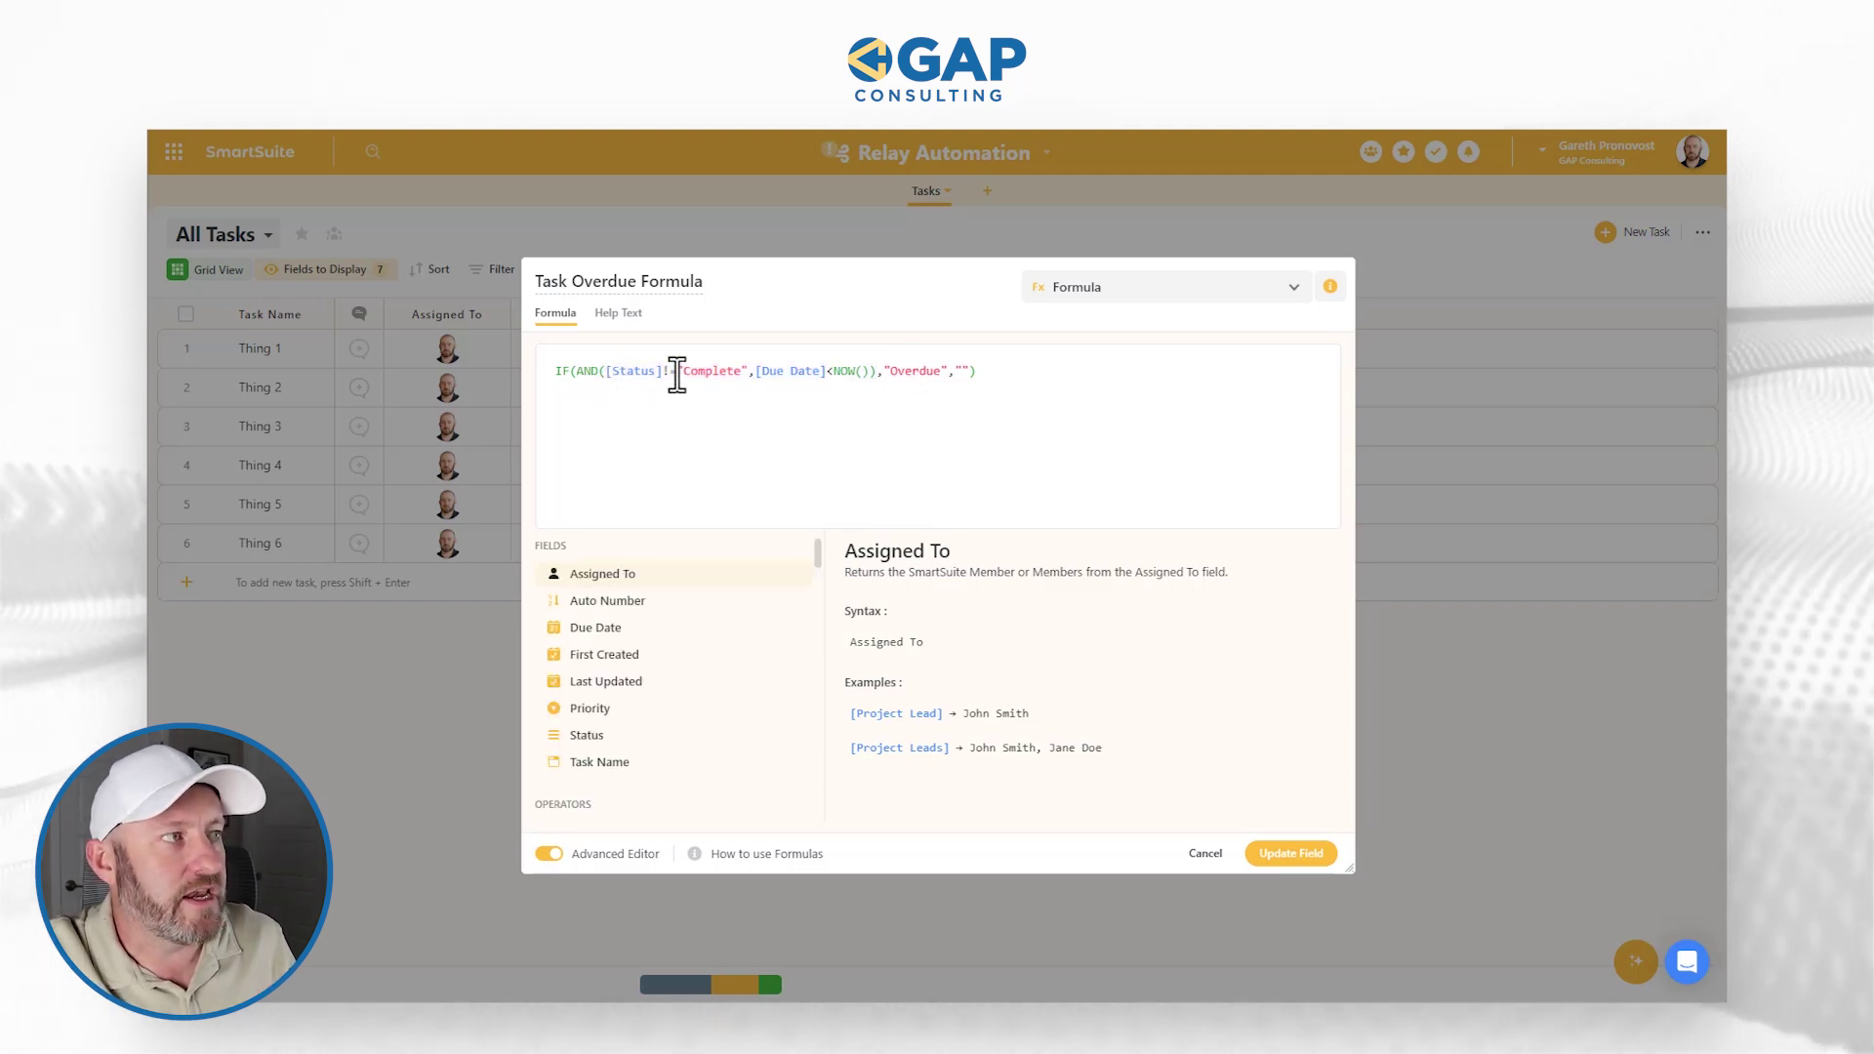
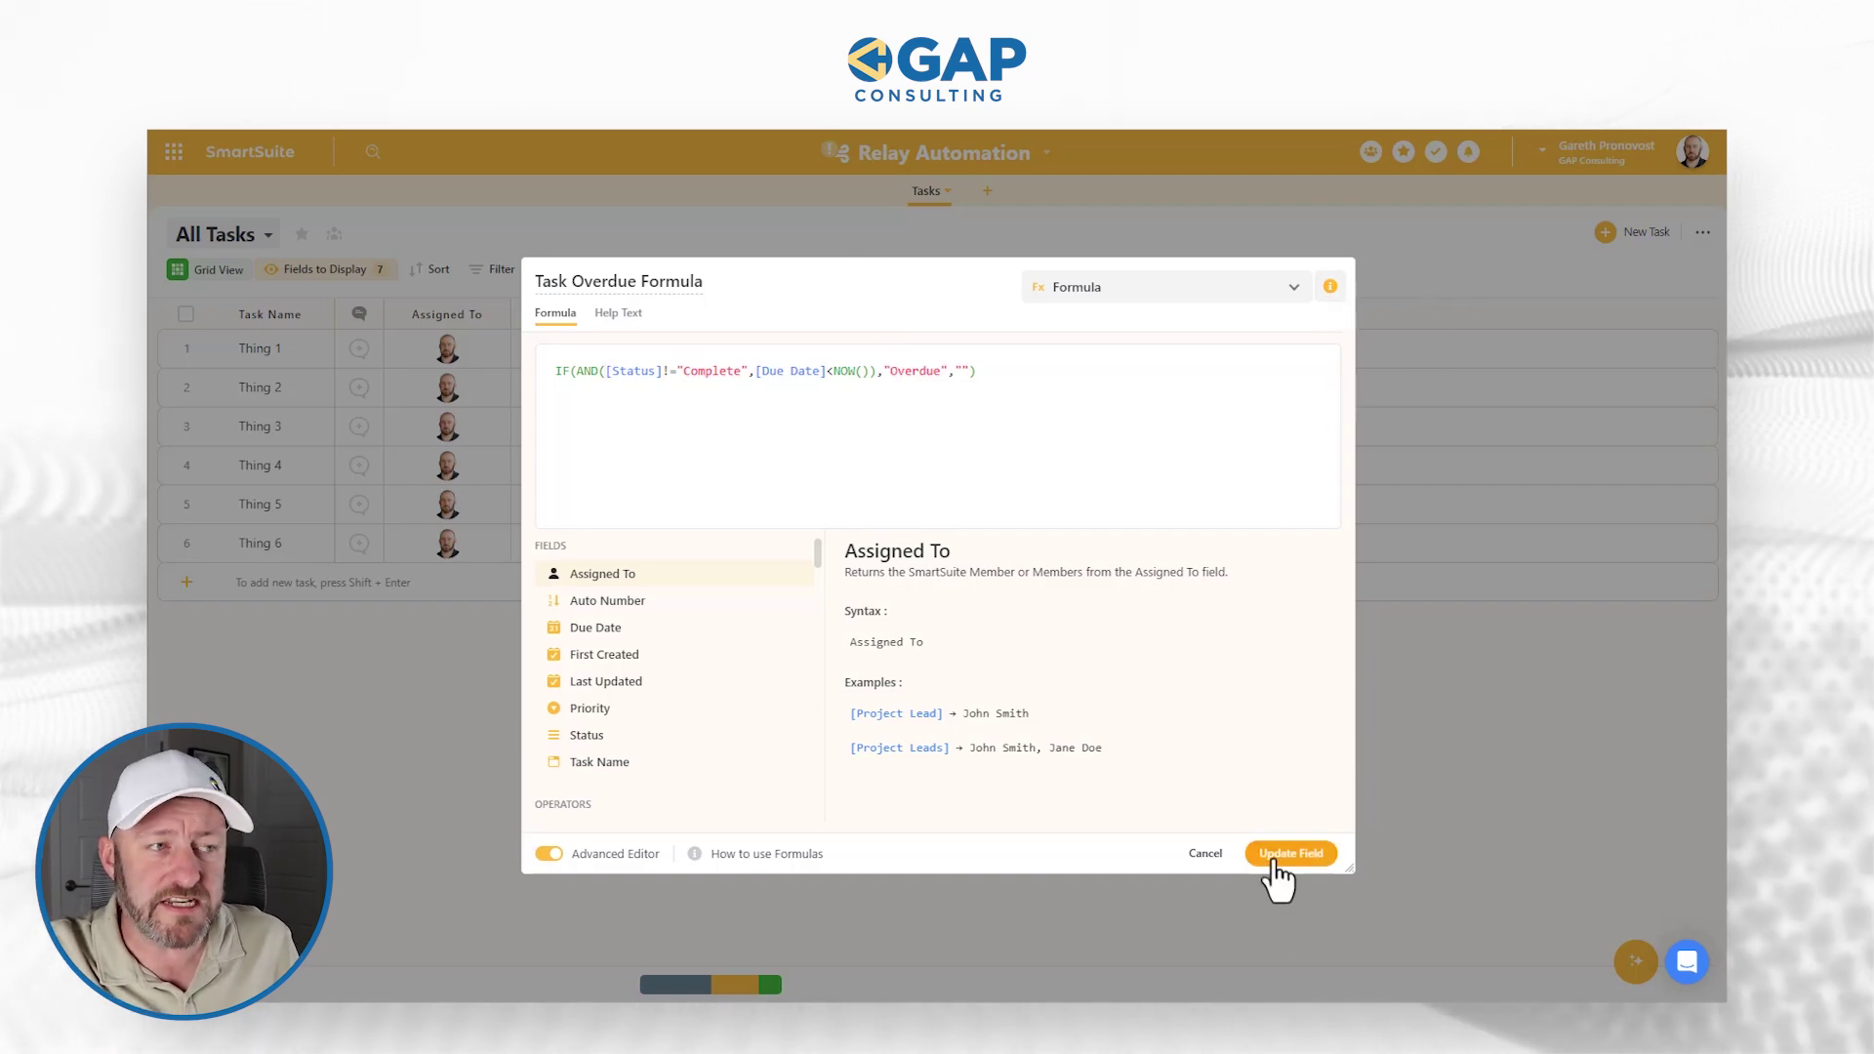
click(1274, 853)
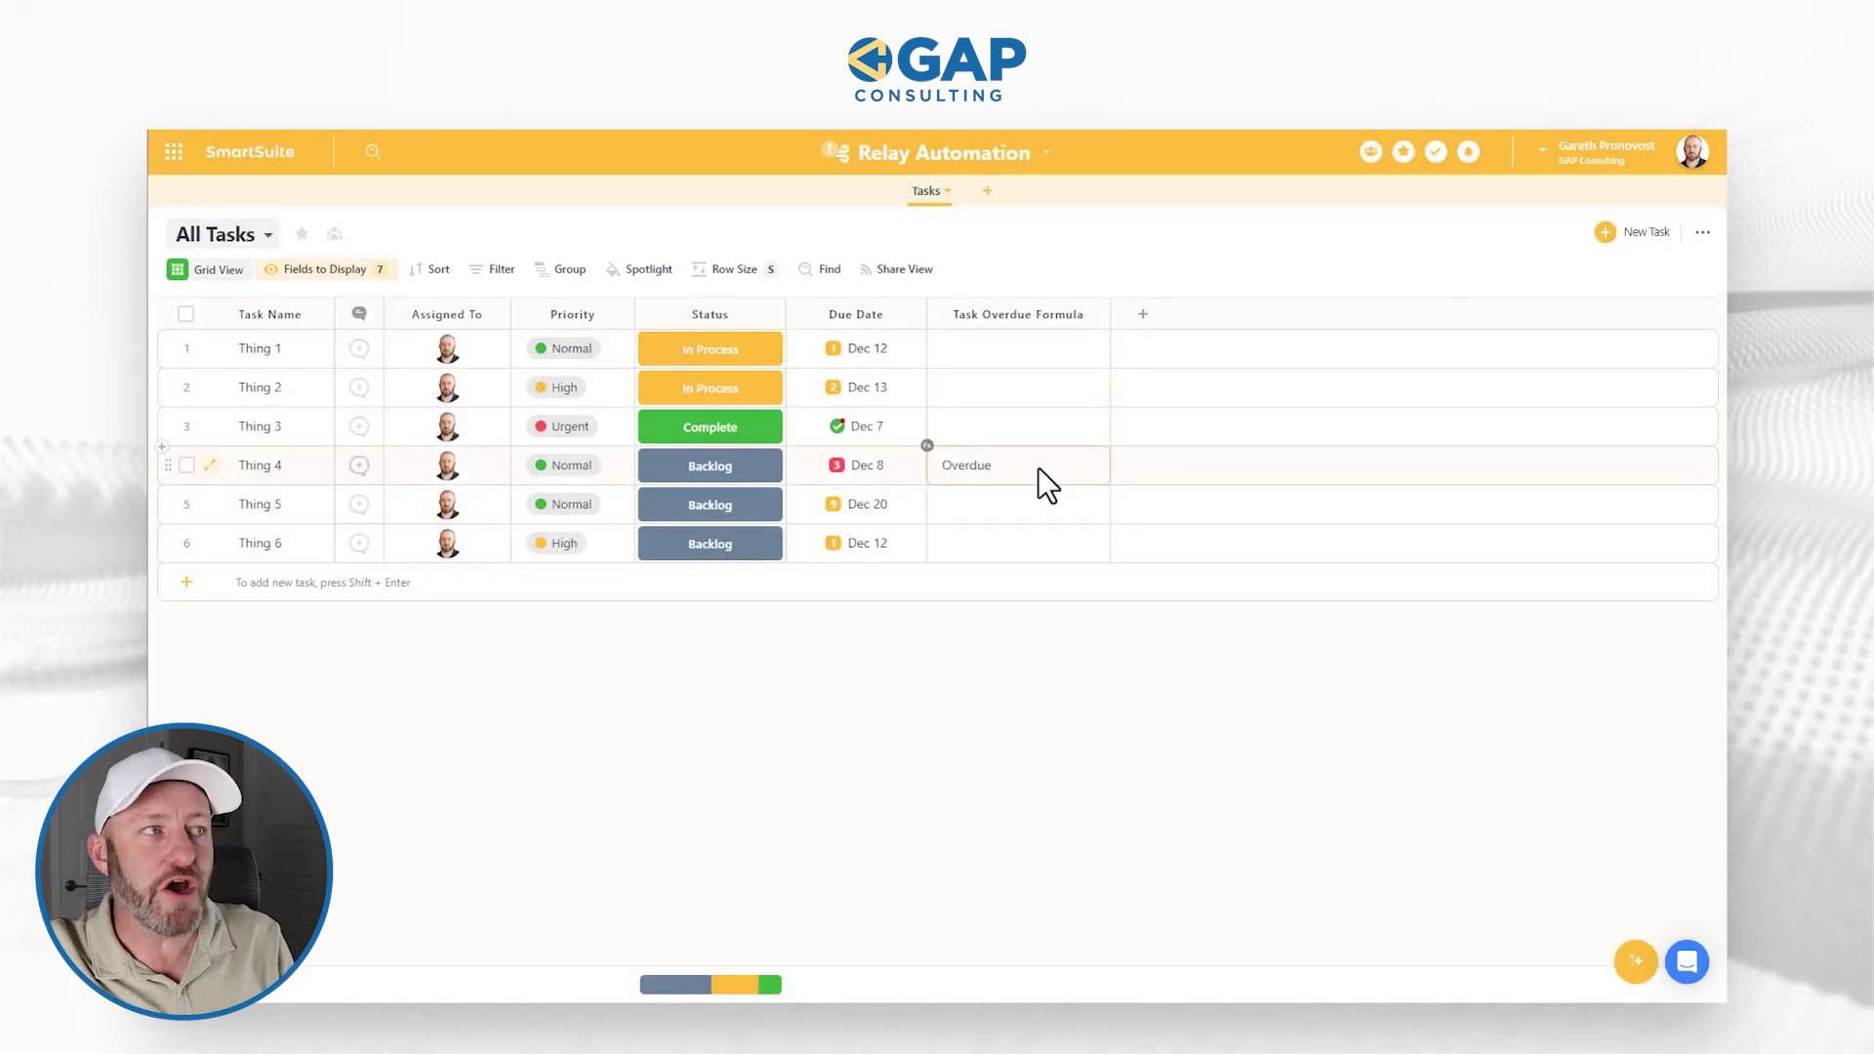
Set the status of Thing 4 to Complete and check its overdue formula cell and due date indicator
click(1034, 467)
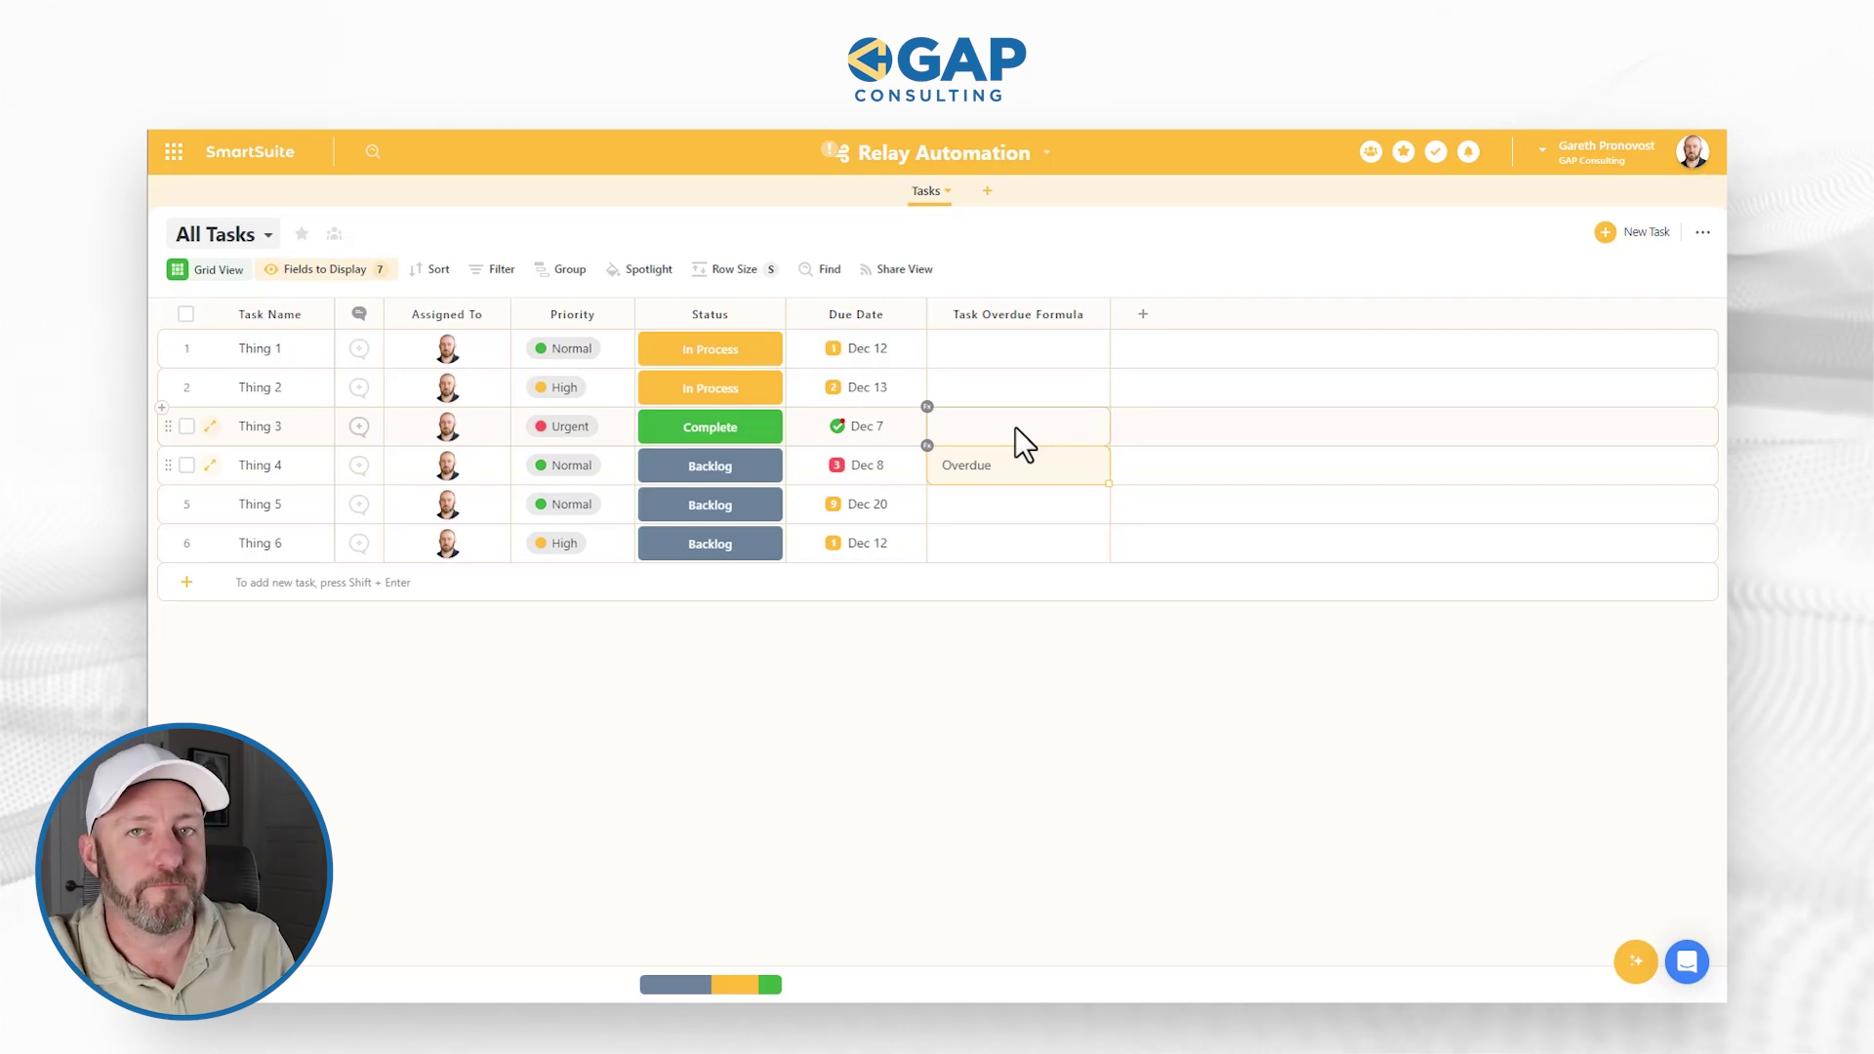
click(769, 467)
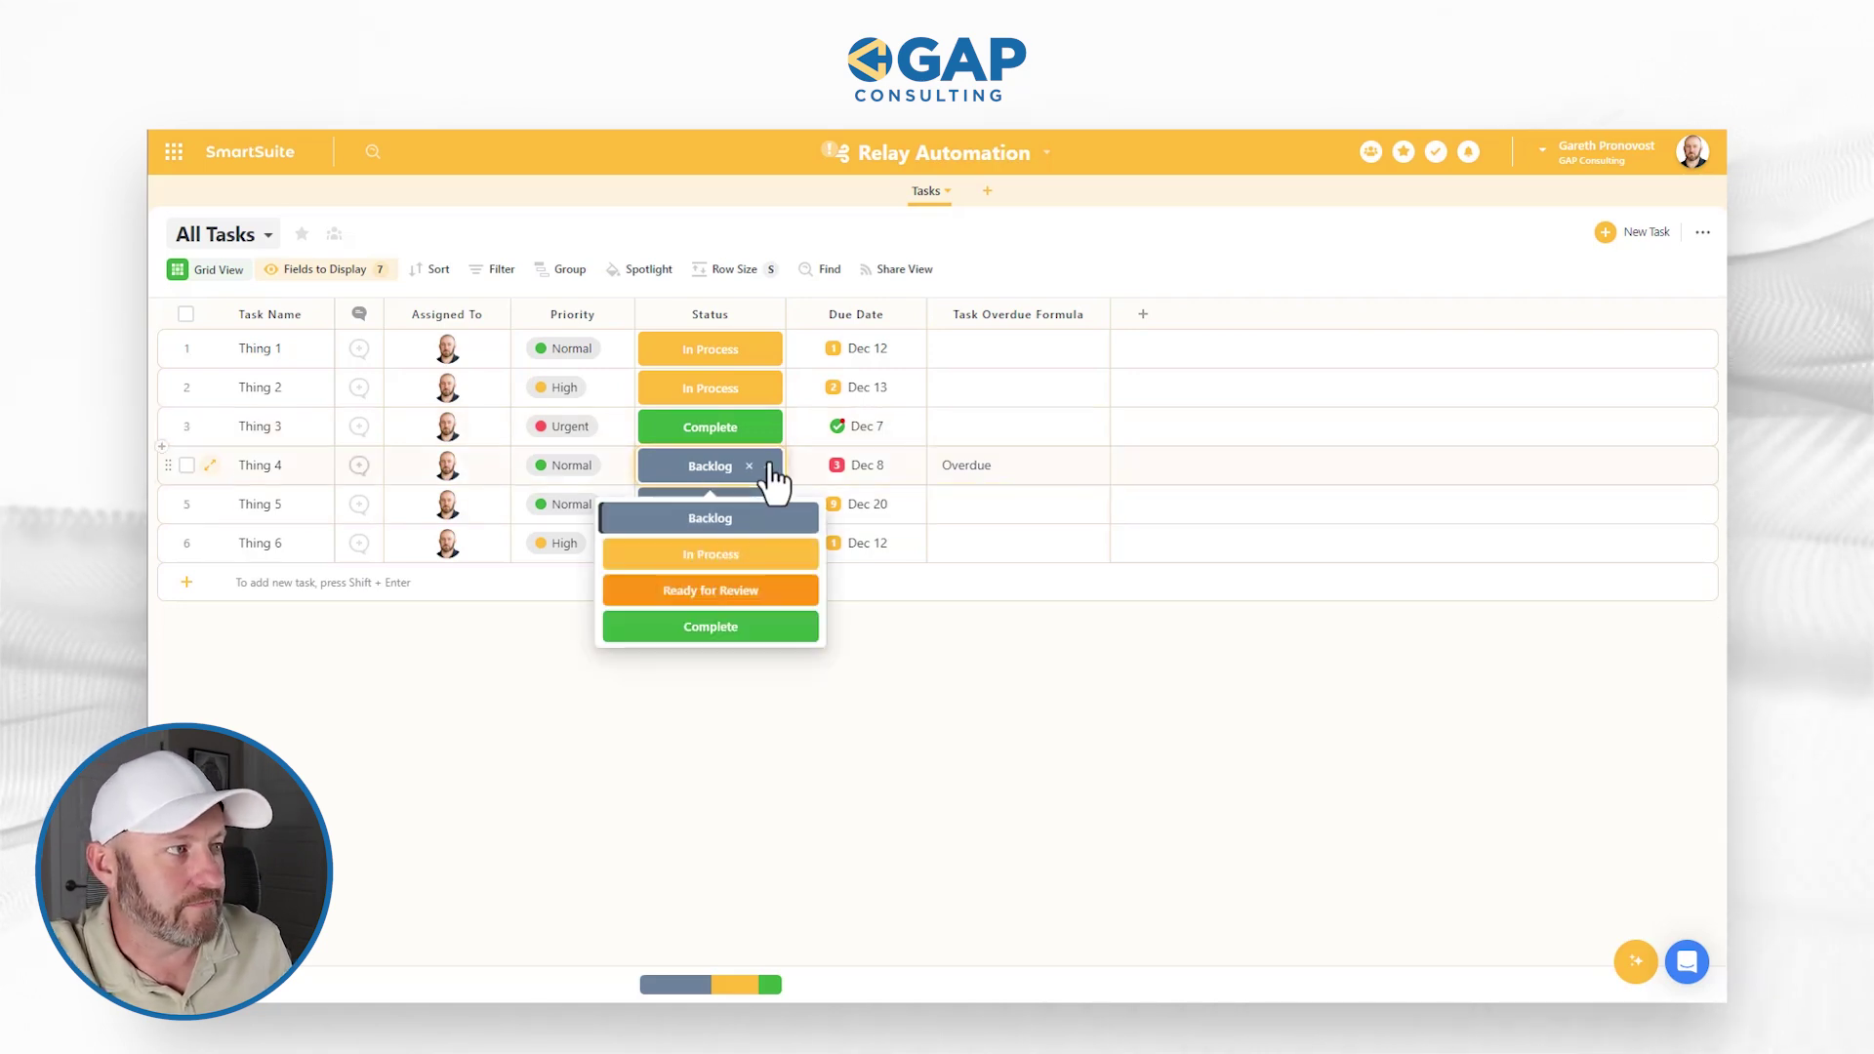
click(734, 634)
click(988, 469)
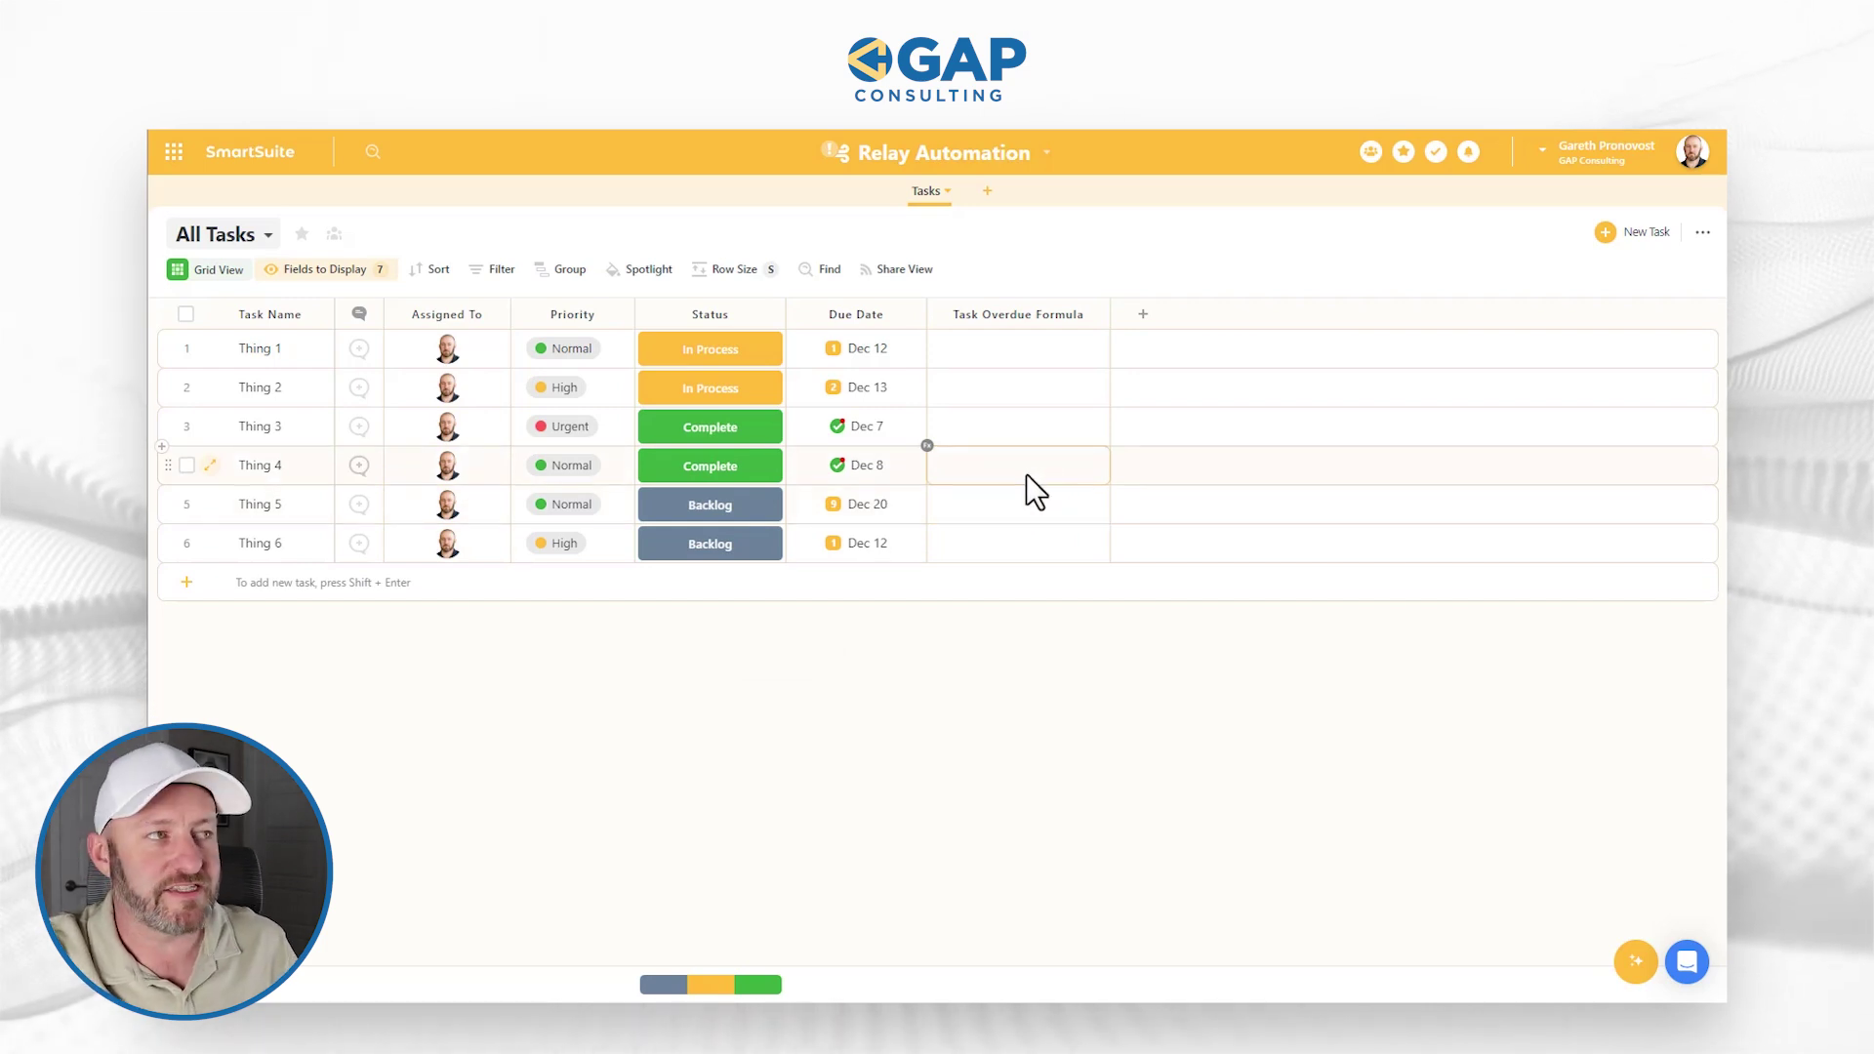
mouse_move(835, 465)
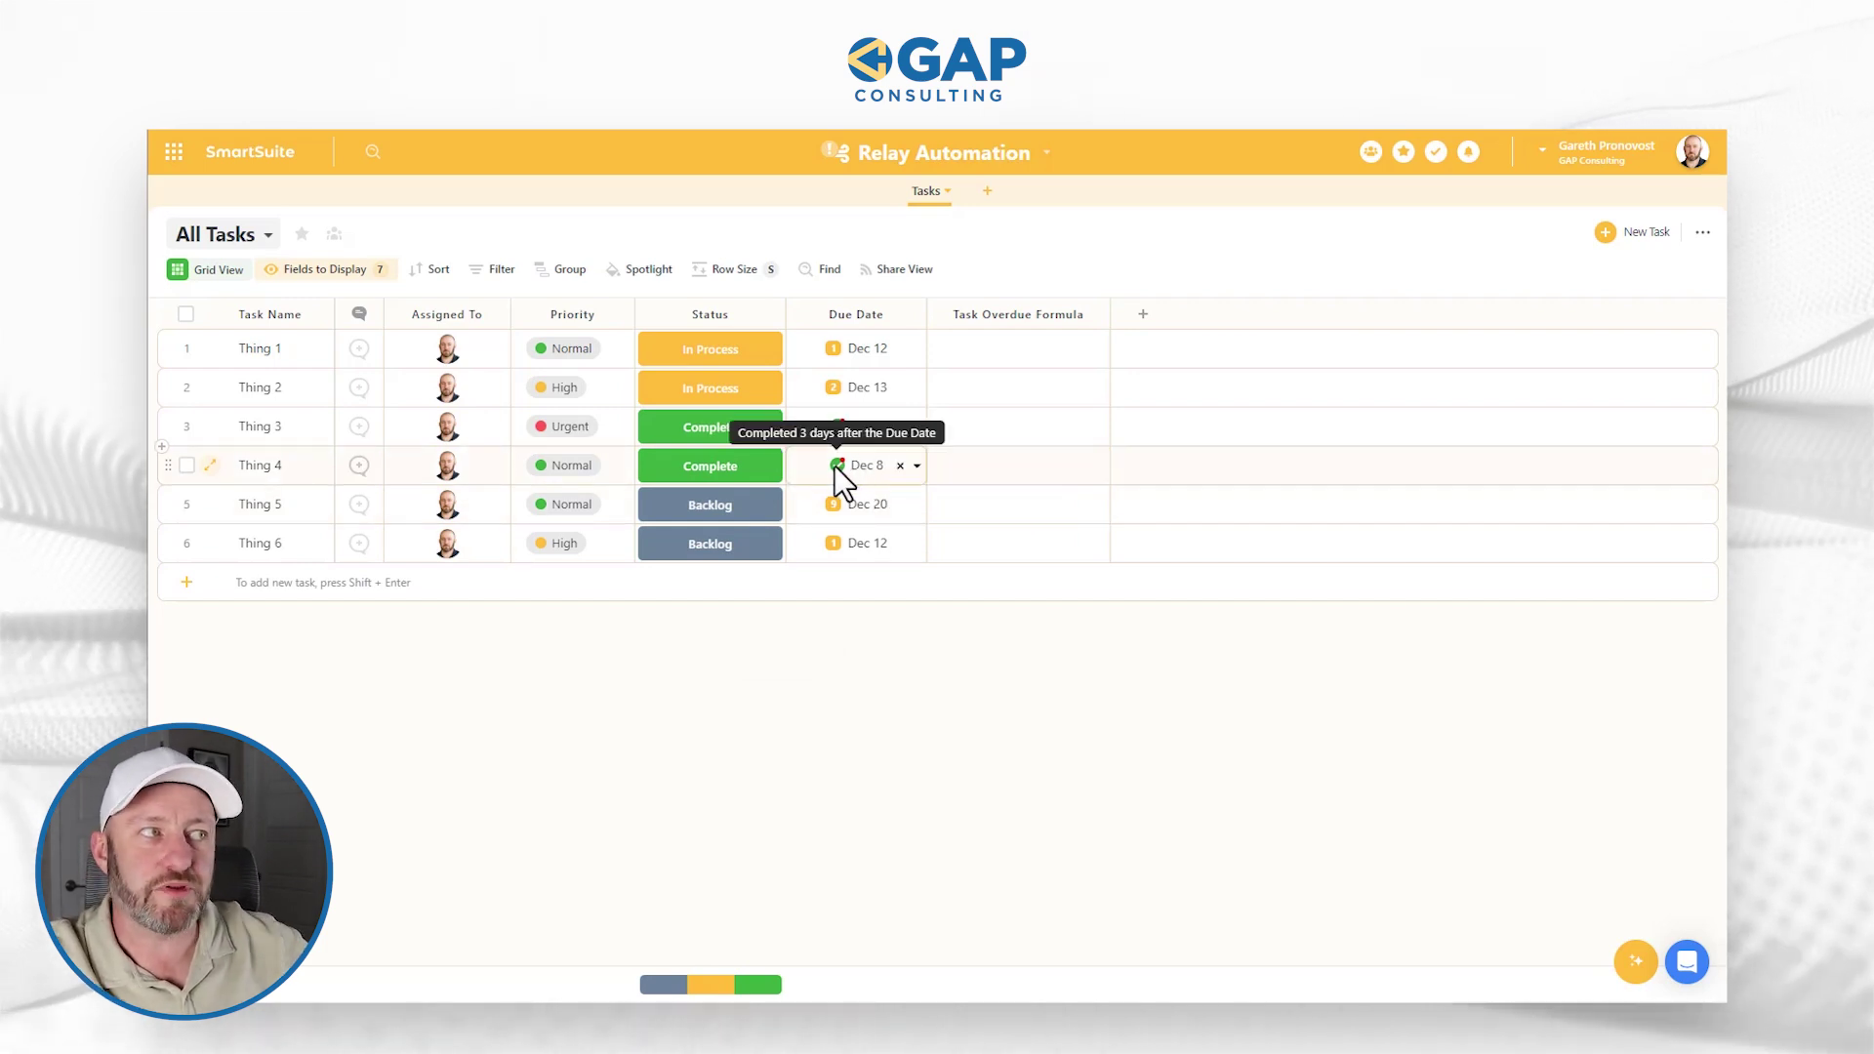
click(1093, 469)
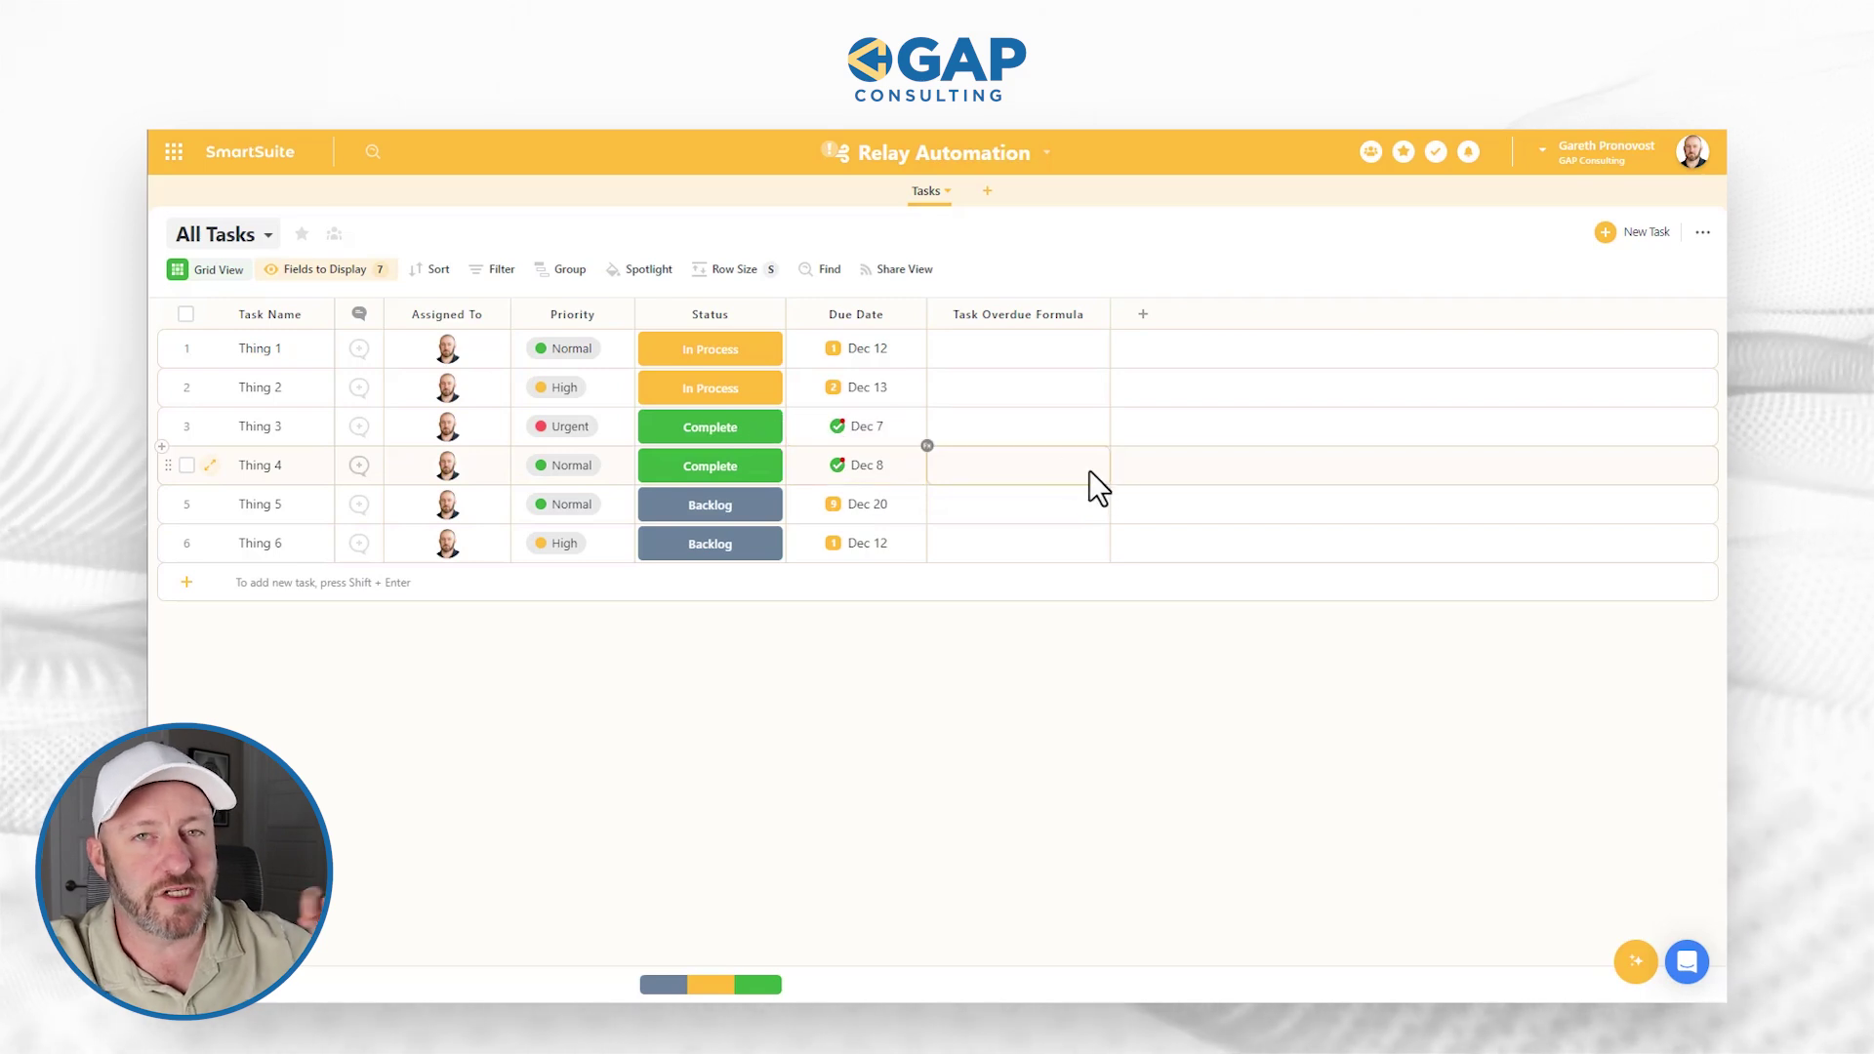
key(Escape)
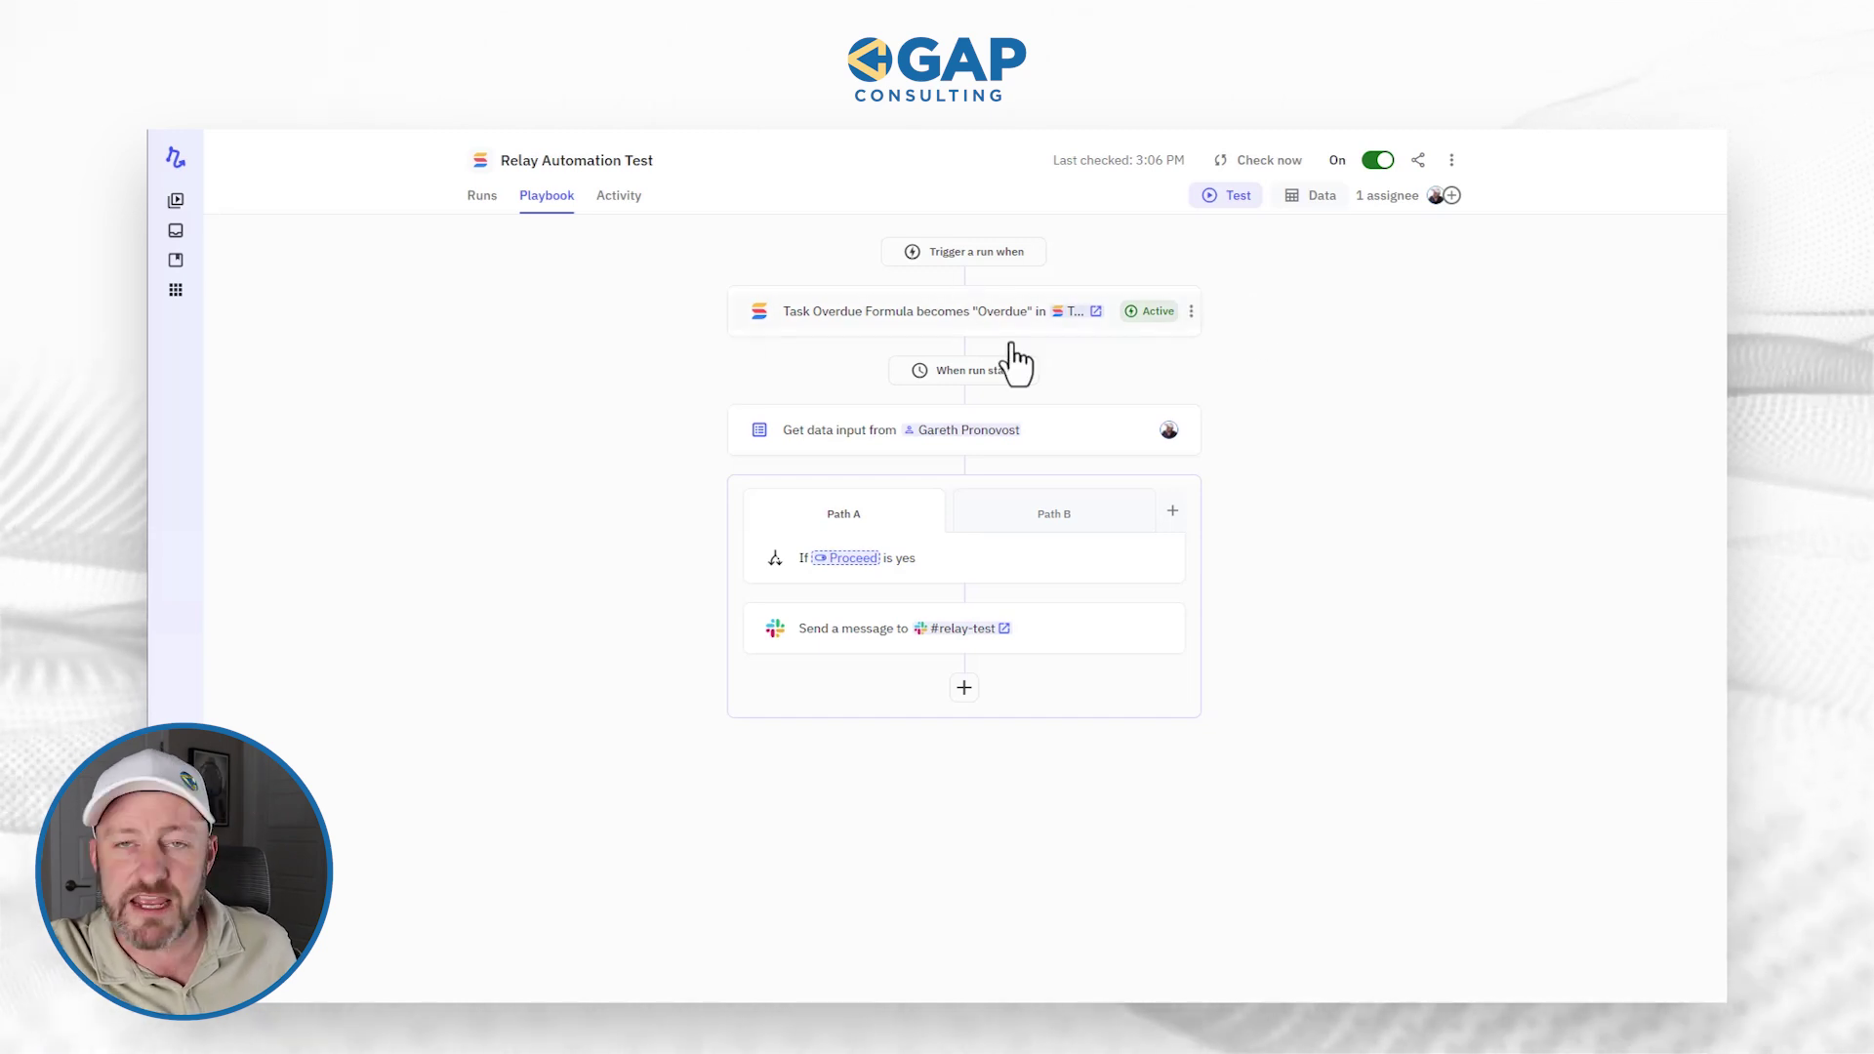
In Relay's Relay Automation Test playbook, review the trigger and append the Tasks Task Name field to the data input step's instructions
click(922, 322)
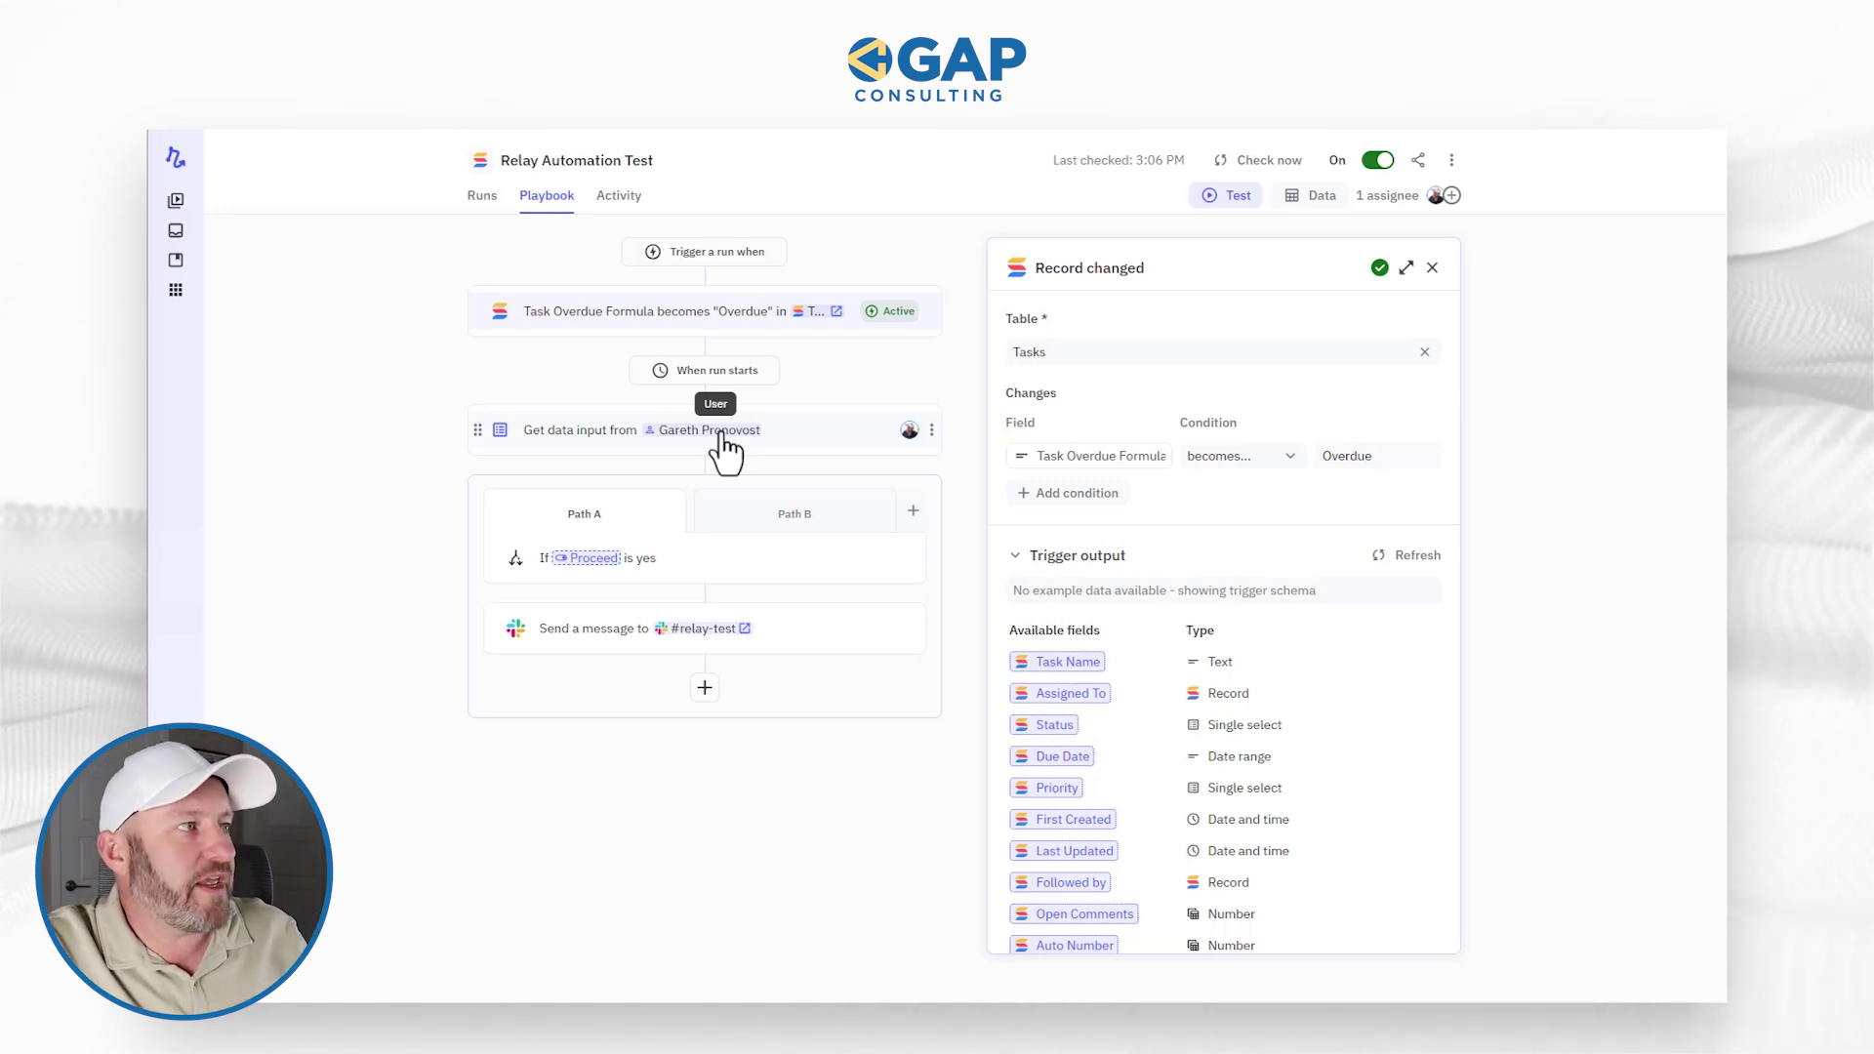
click(587, 434)
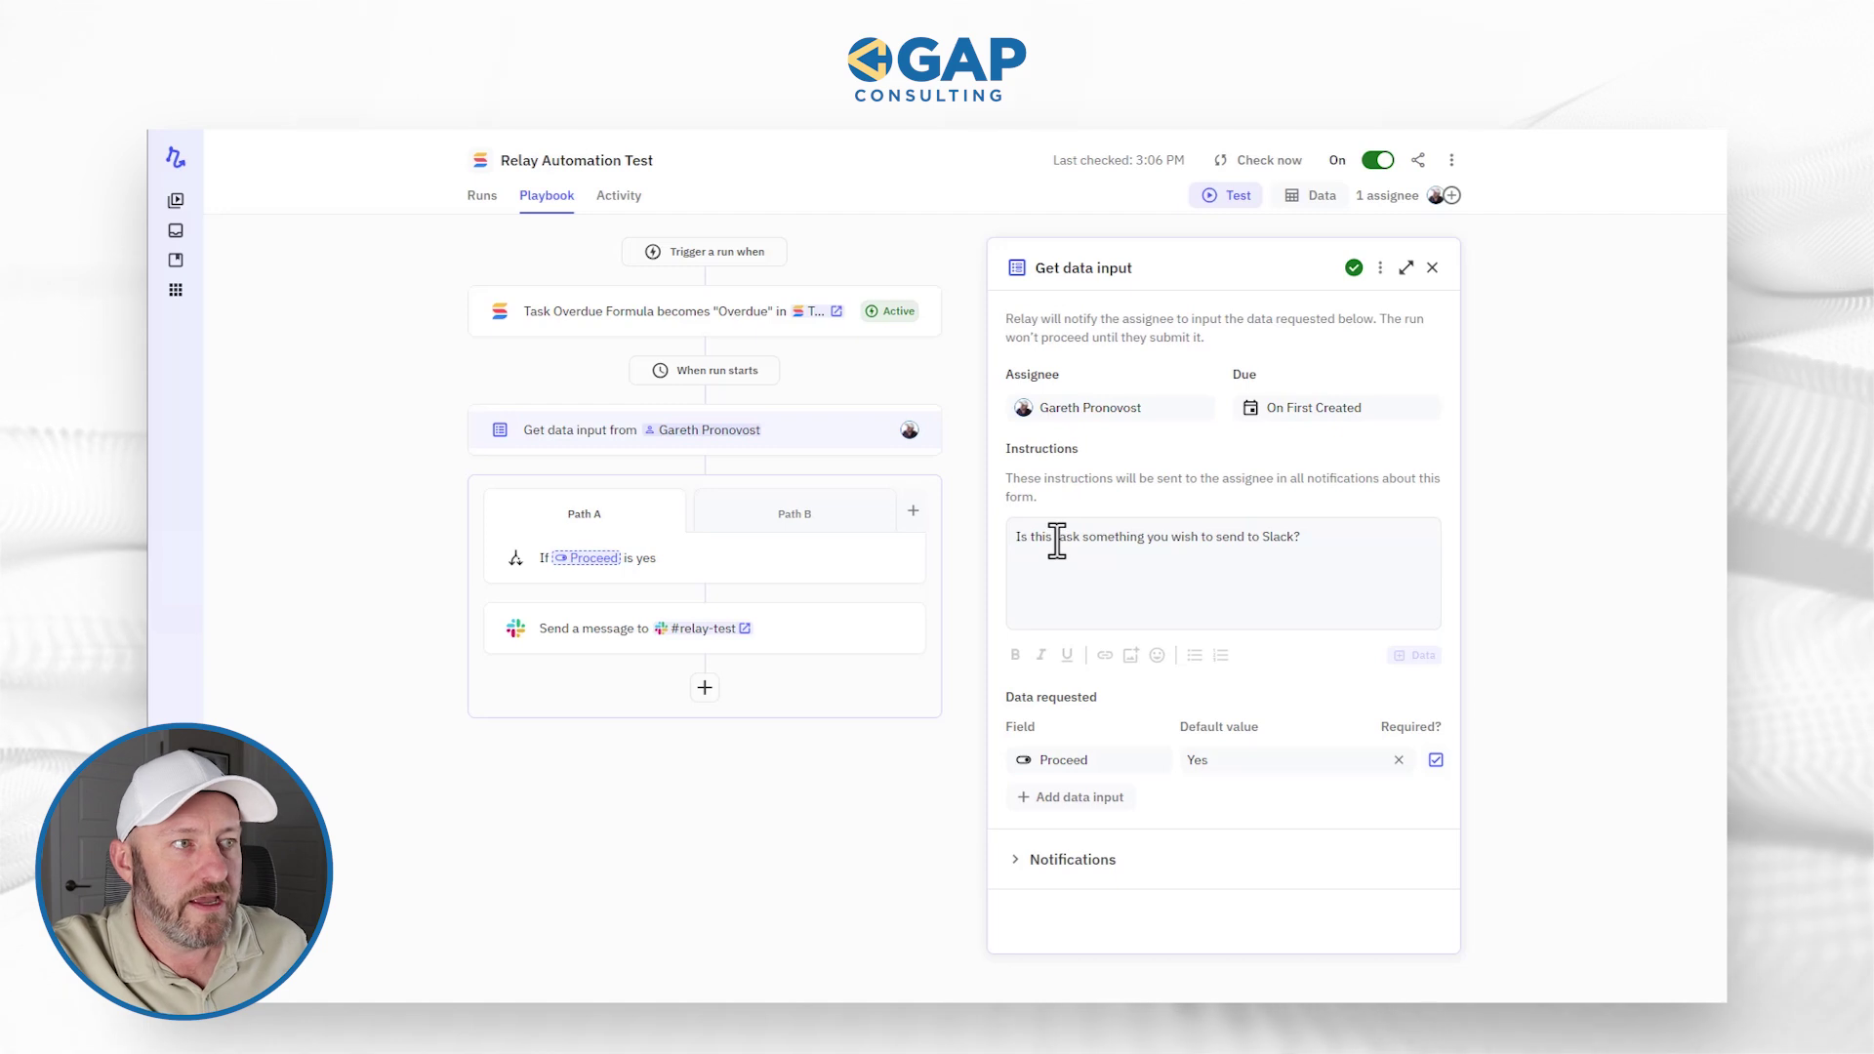
click(1394, 537)
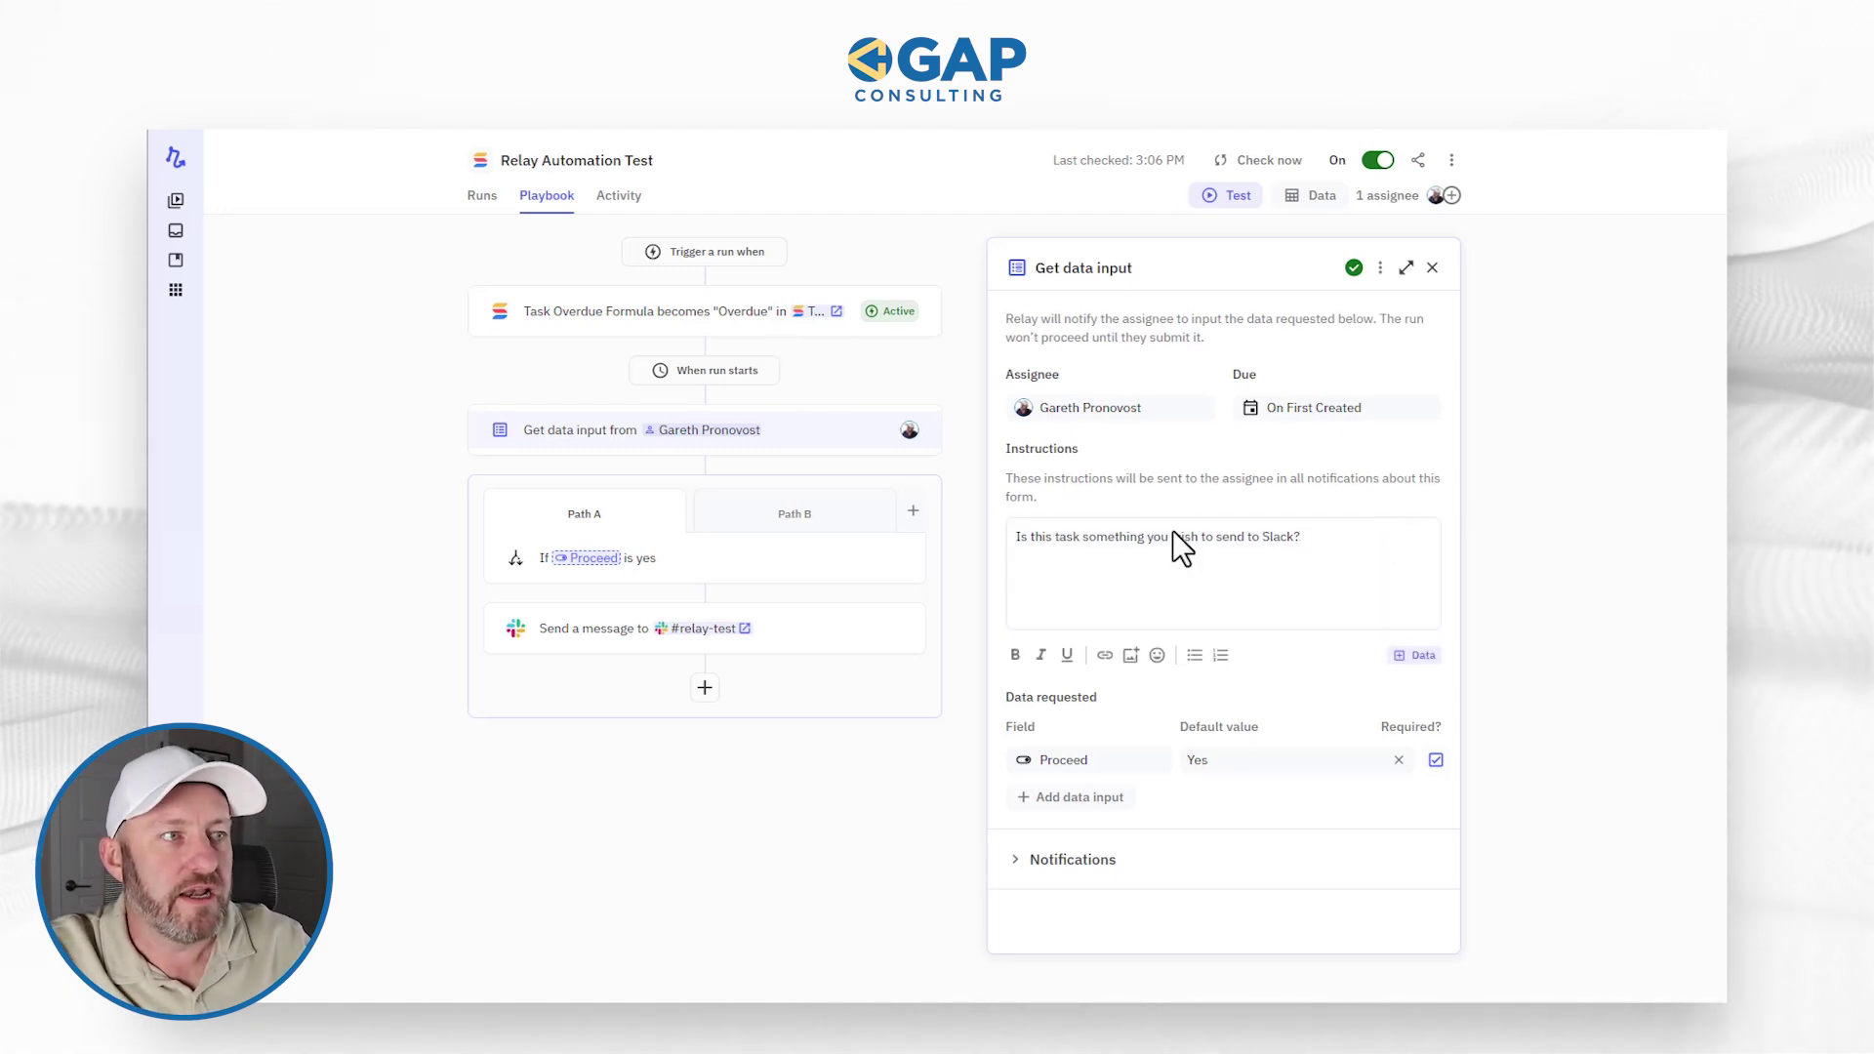
click(1418, 657)
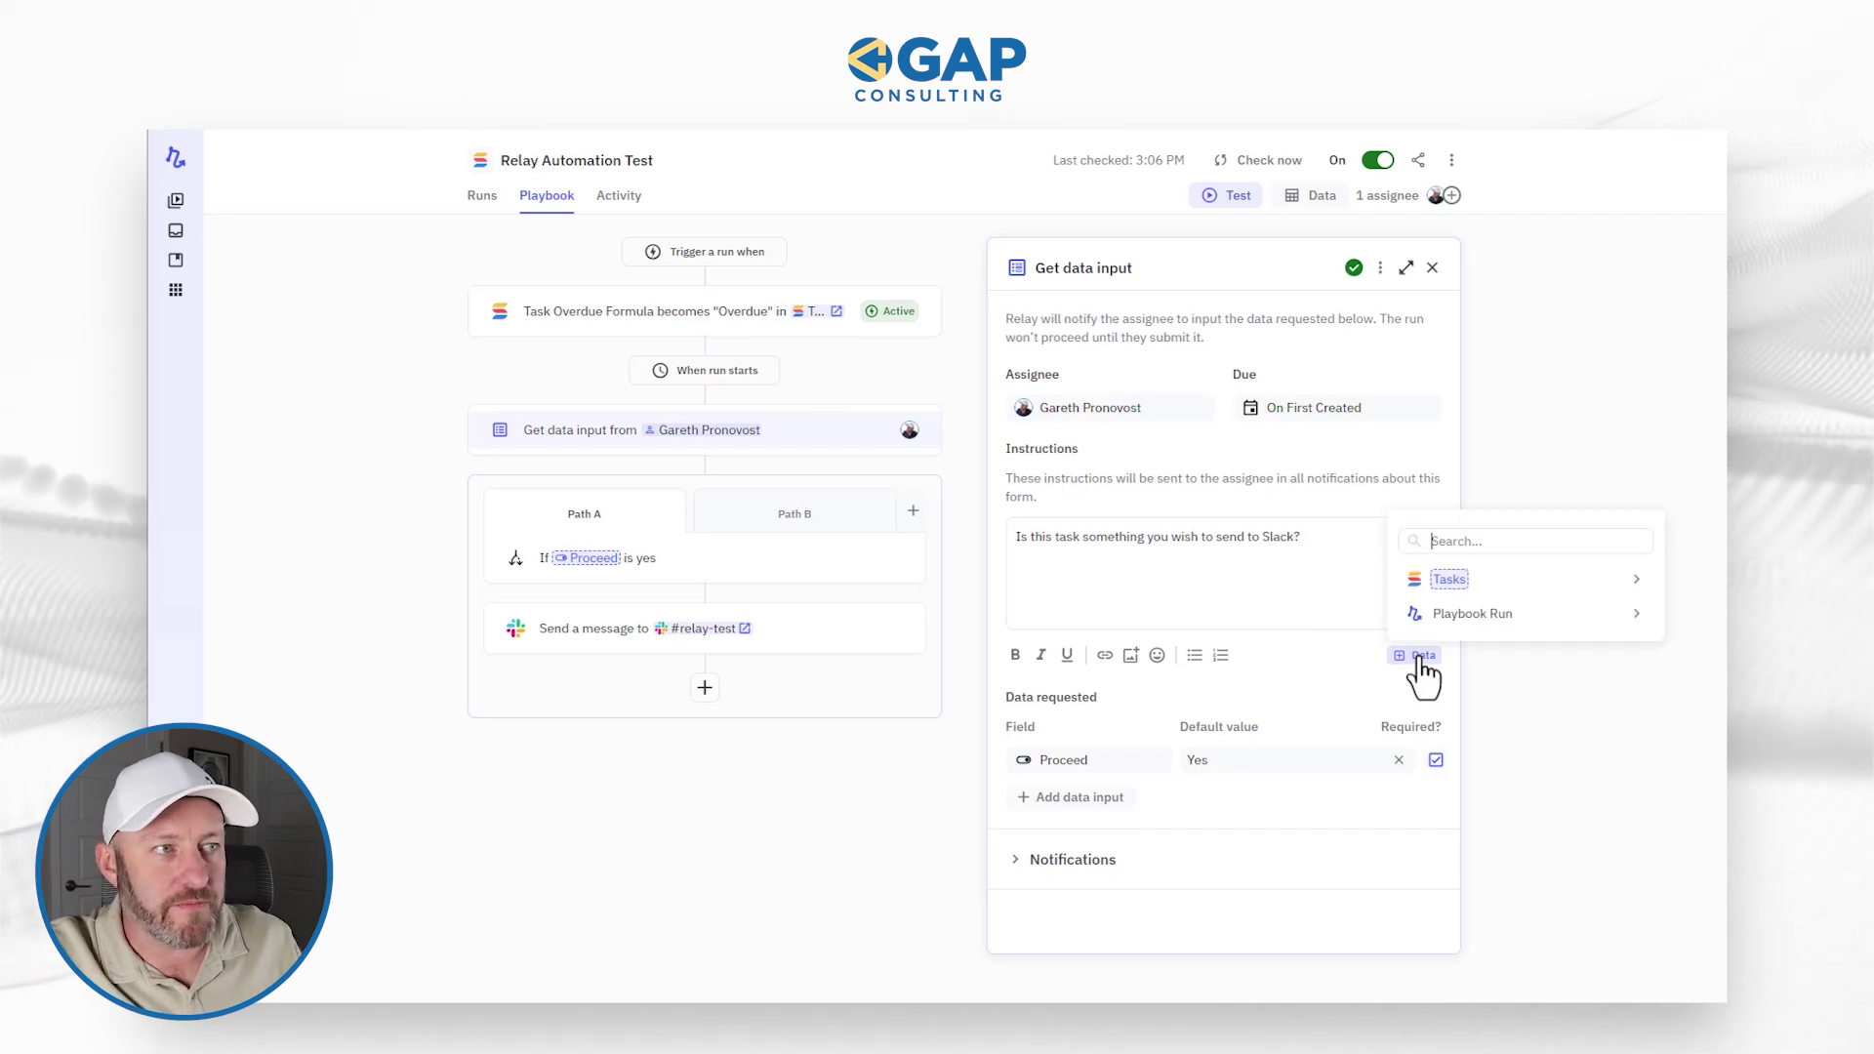
mouse_move(1479, 584)
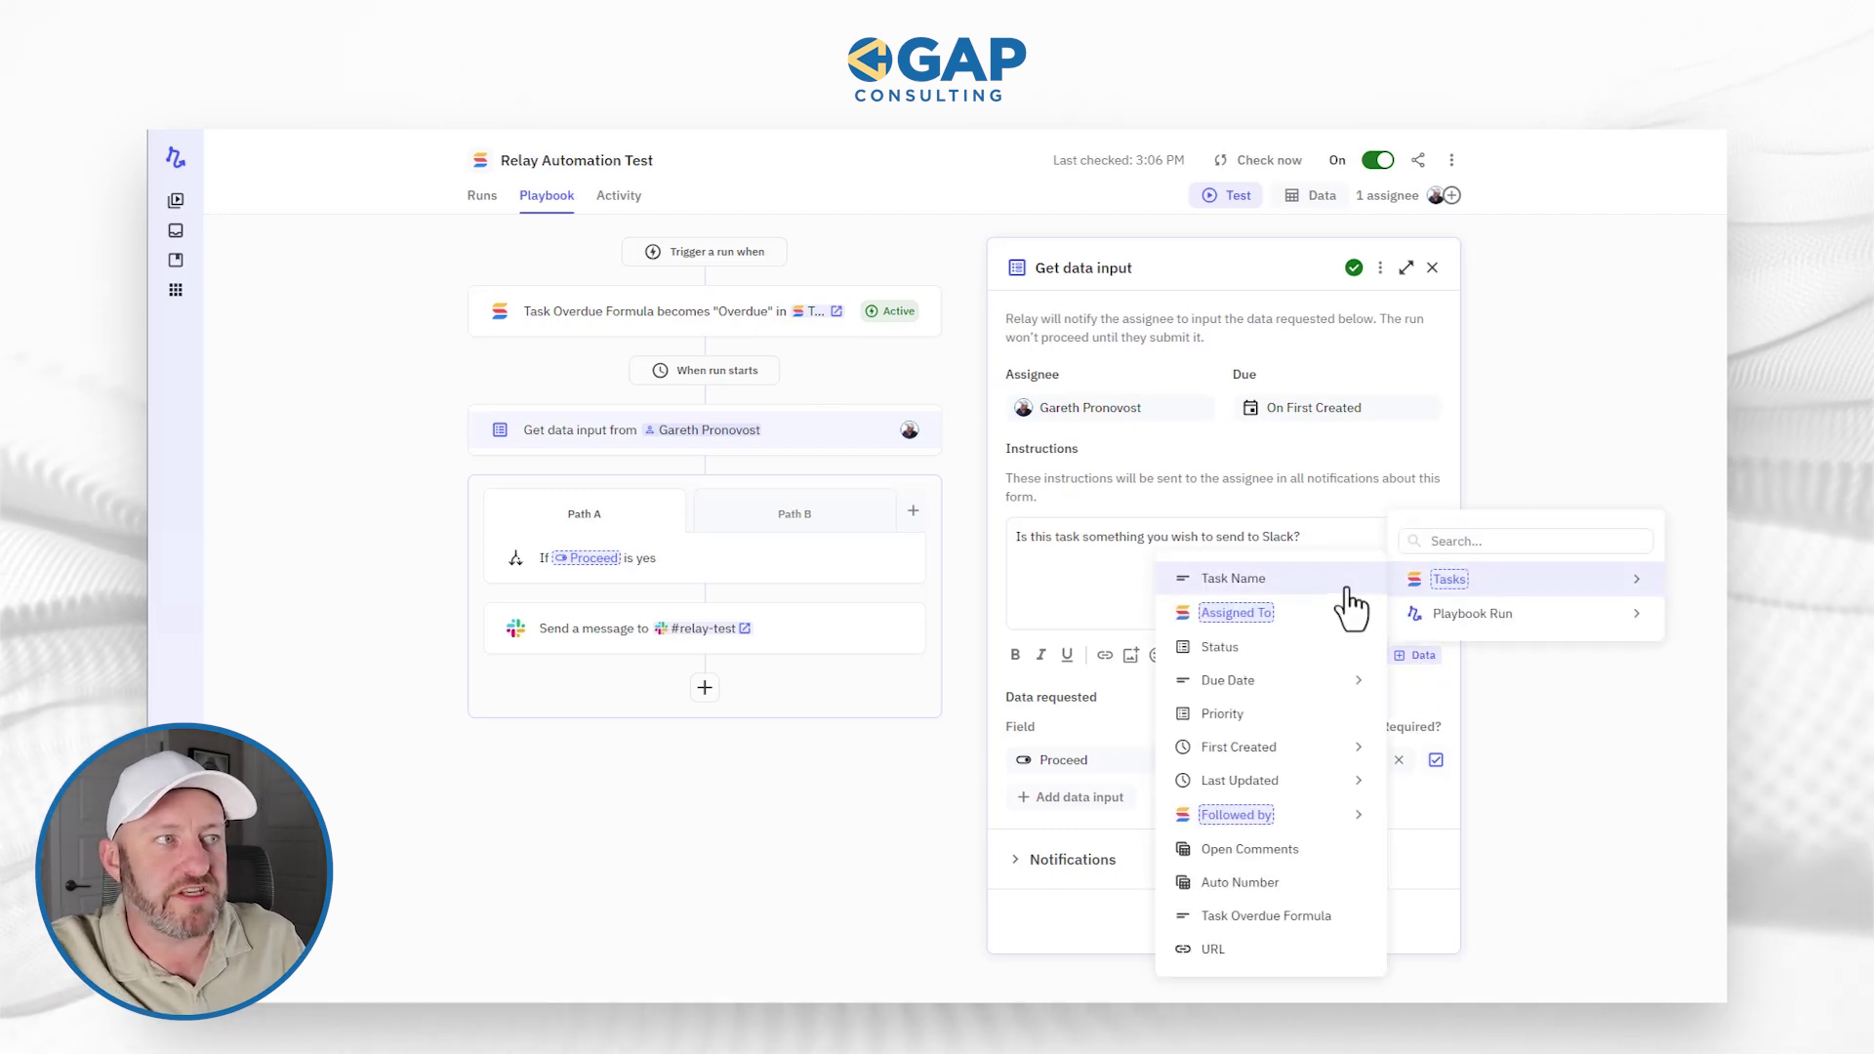
click(1300, 586)
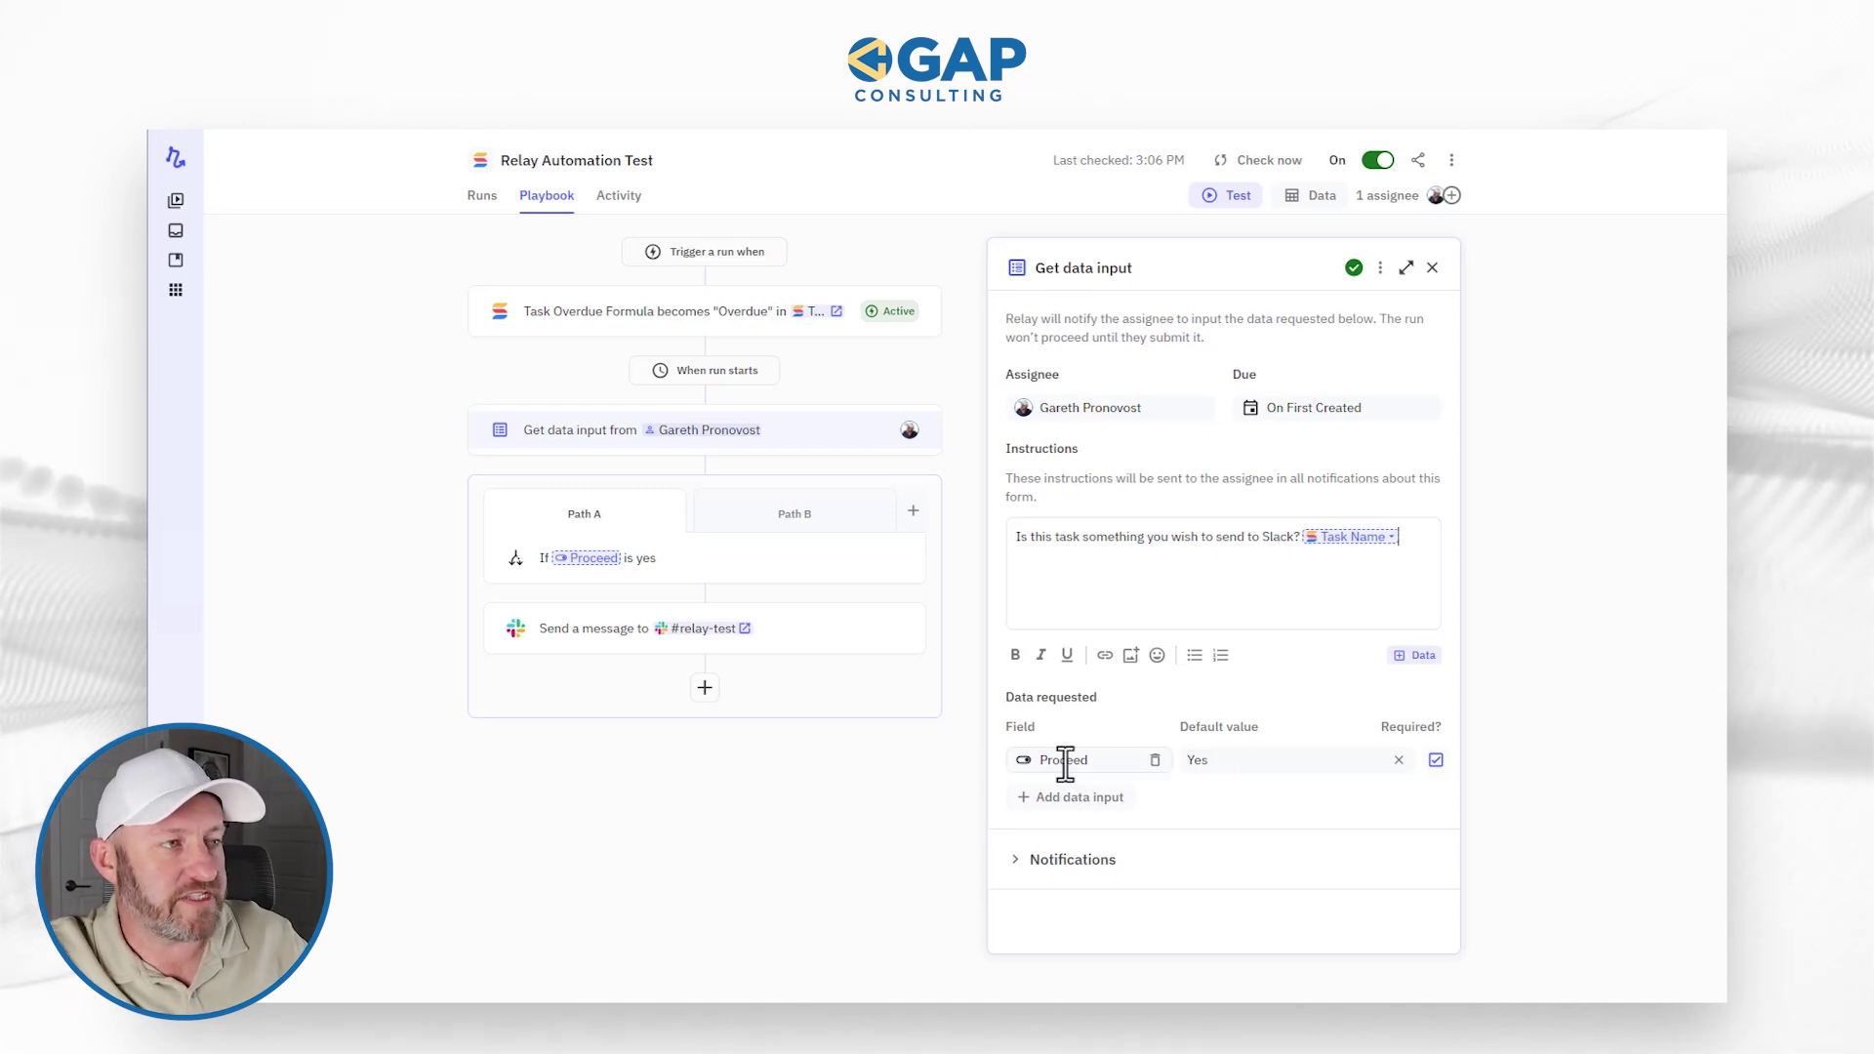
Review the Proceed field's default value options, the path rules, the Slack message step and the contents of Path B
click(1252, 786)
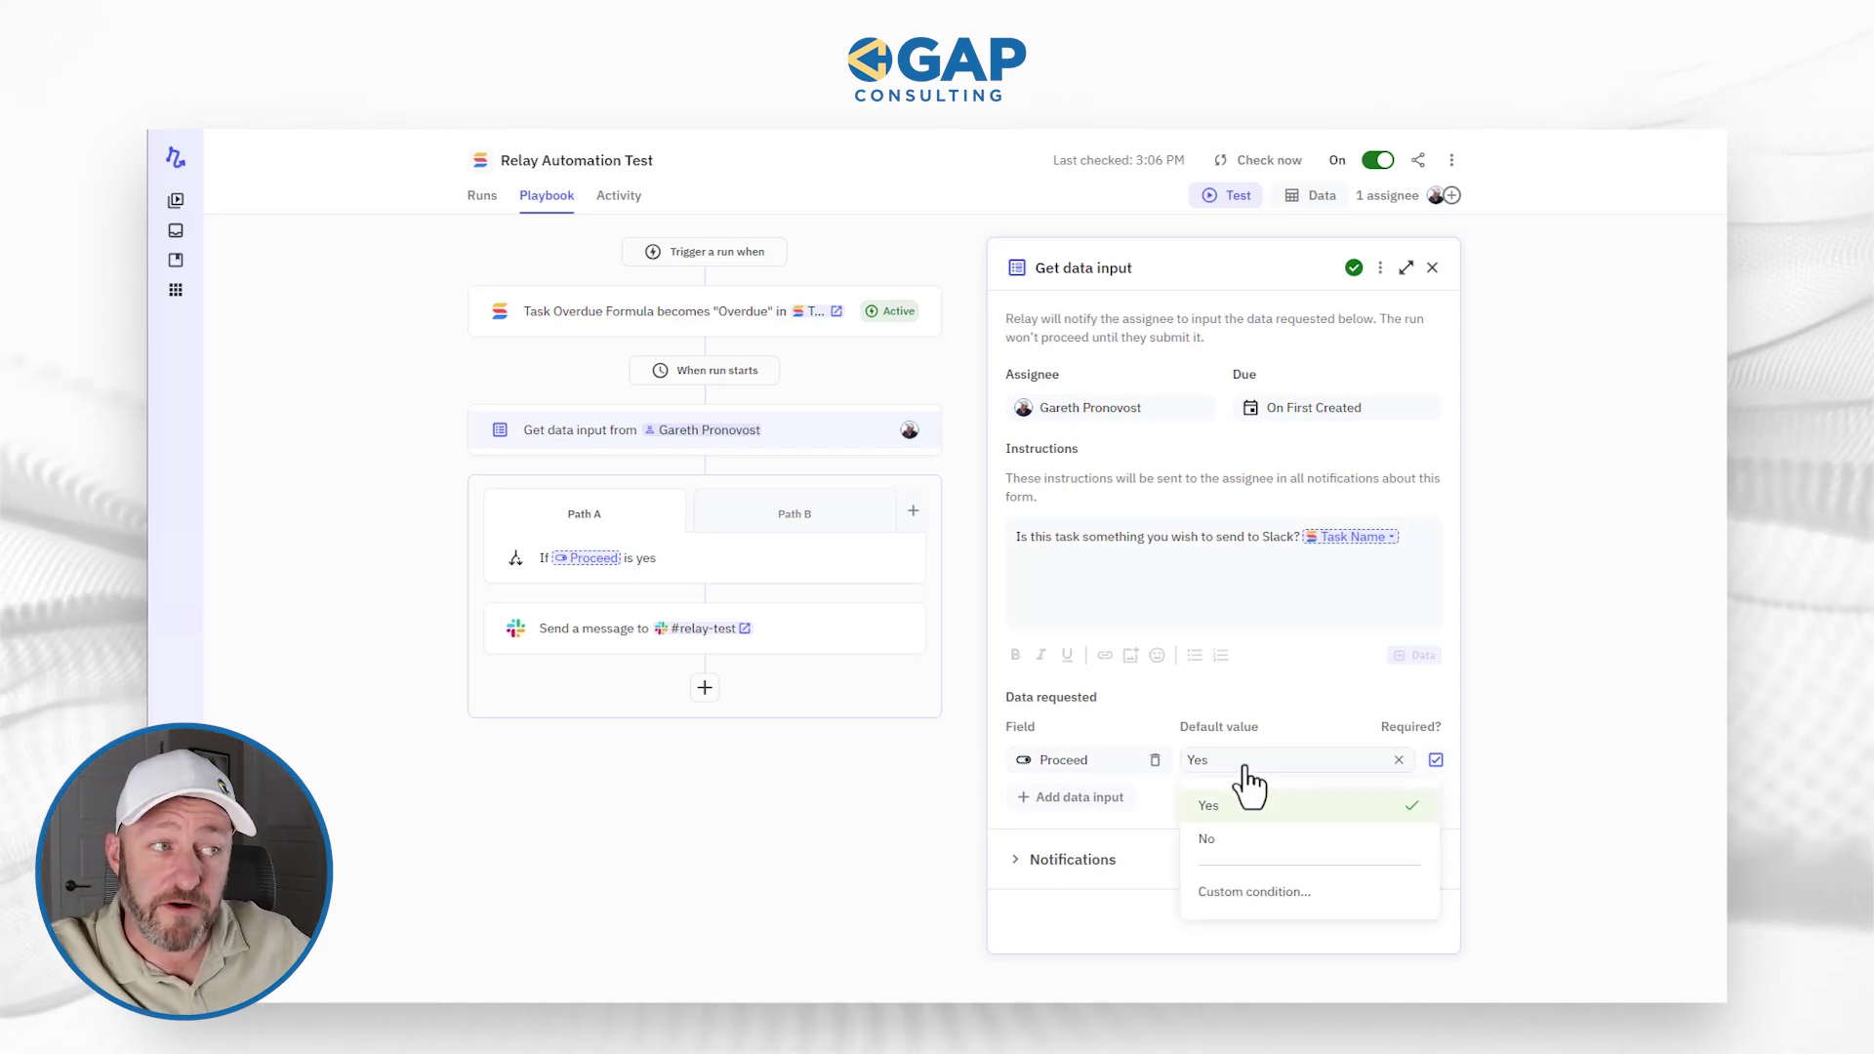
click(1251, 788)
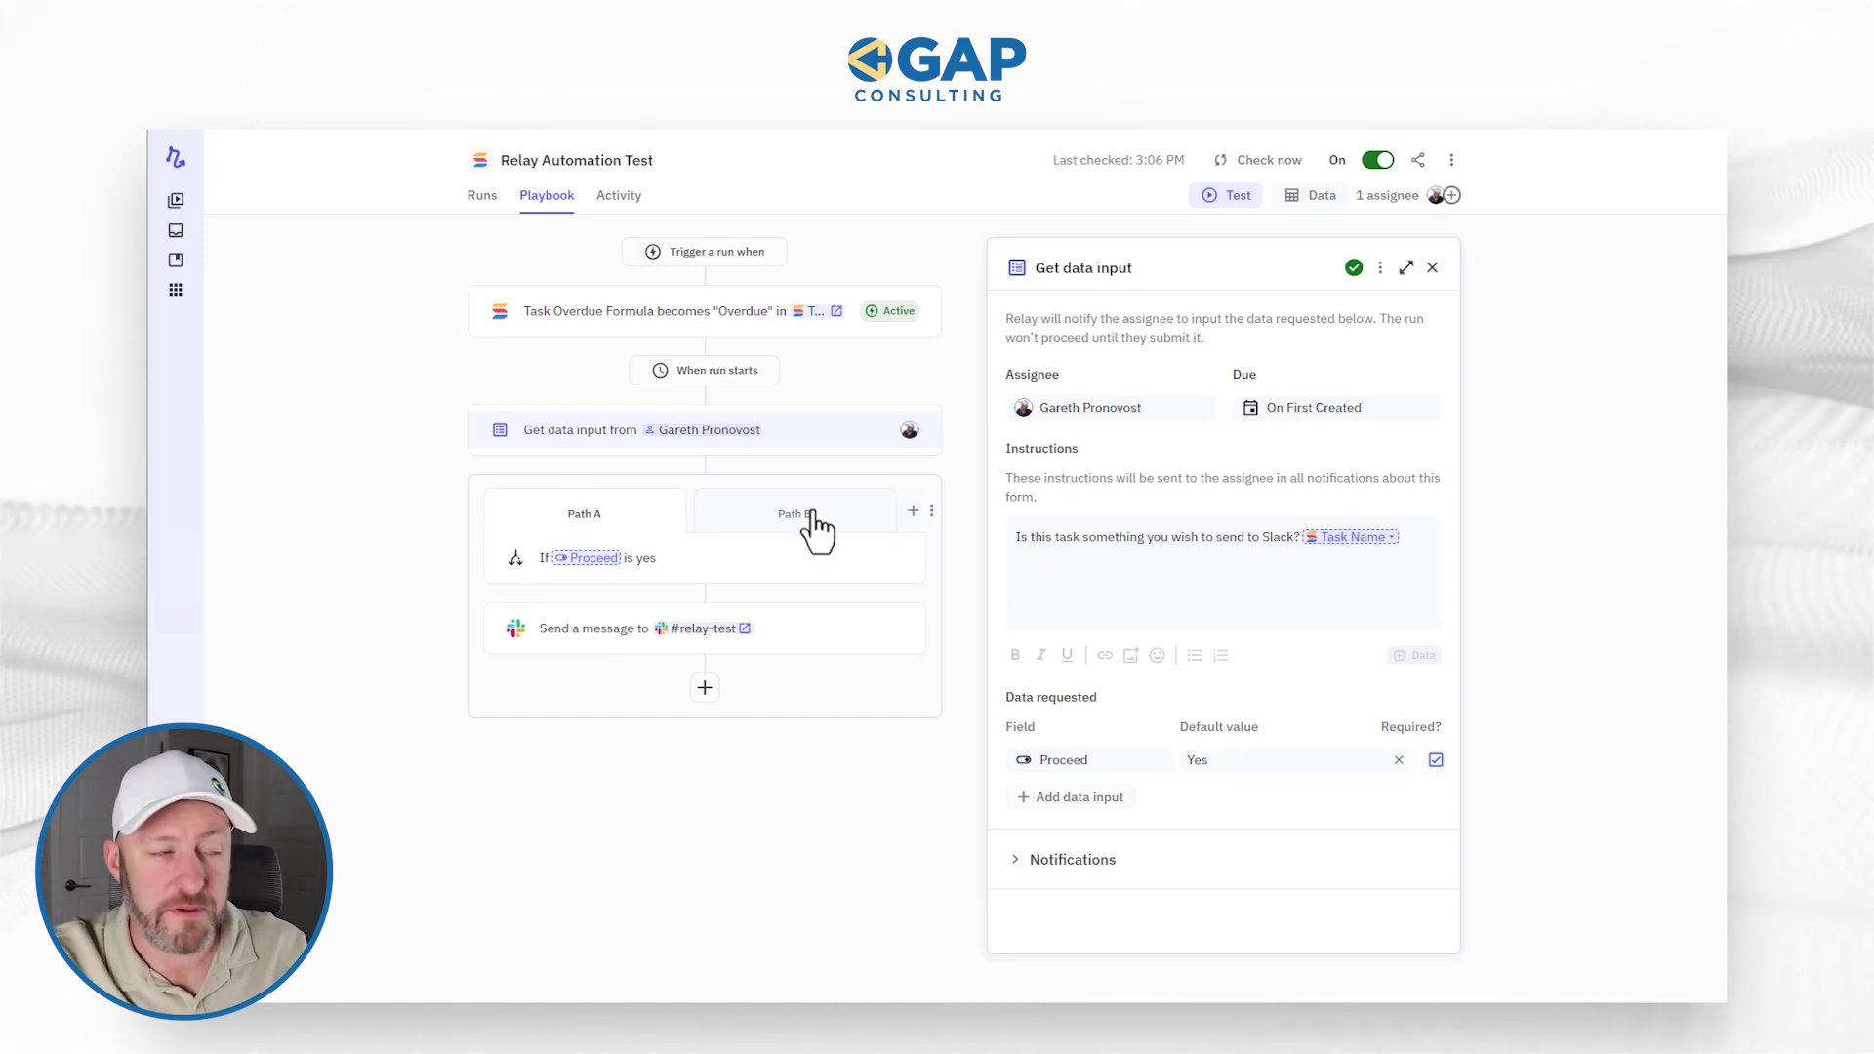
click(644, 559)
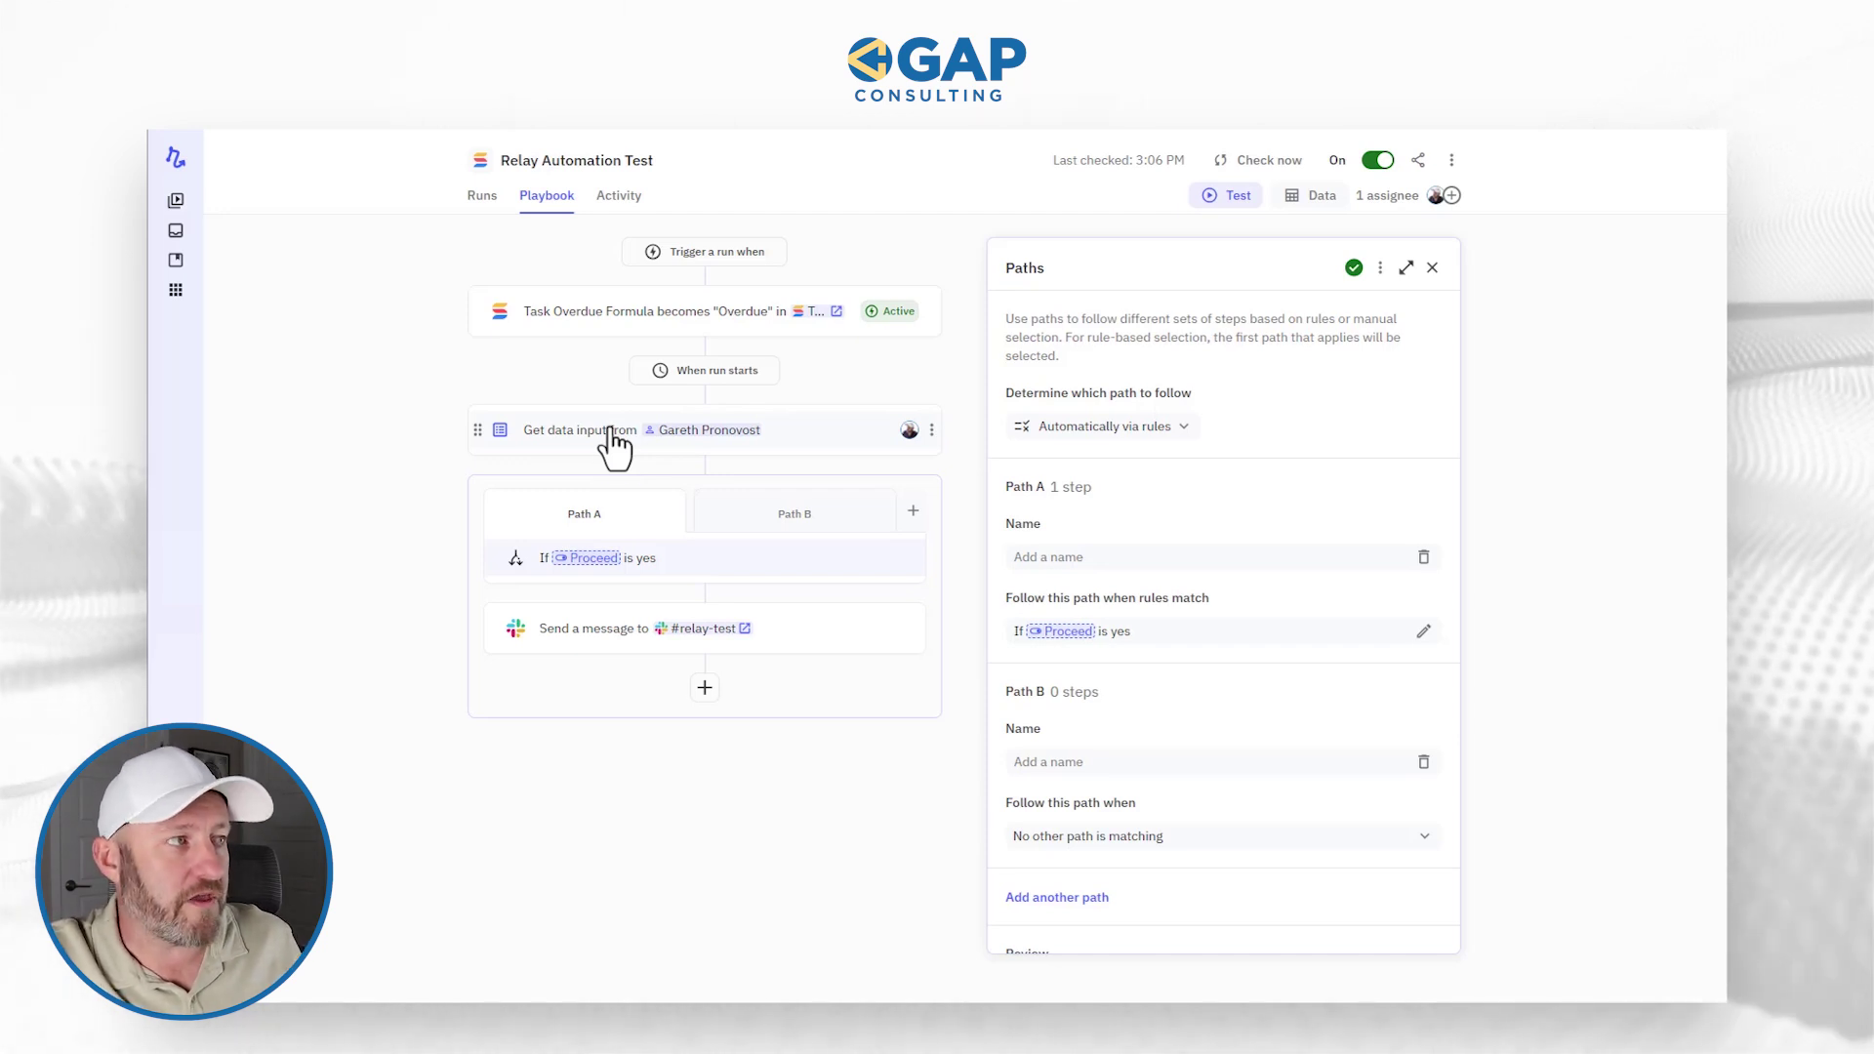
click(599, 634)
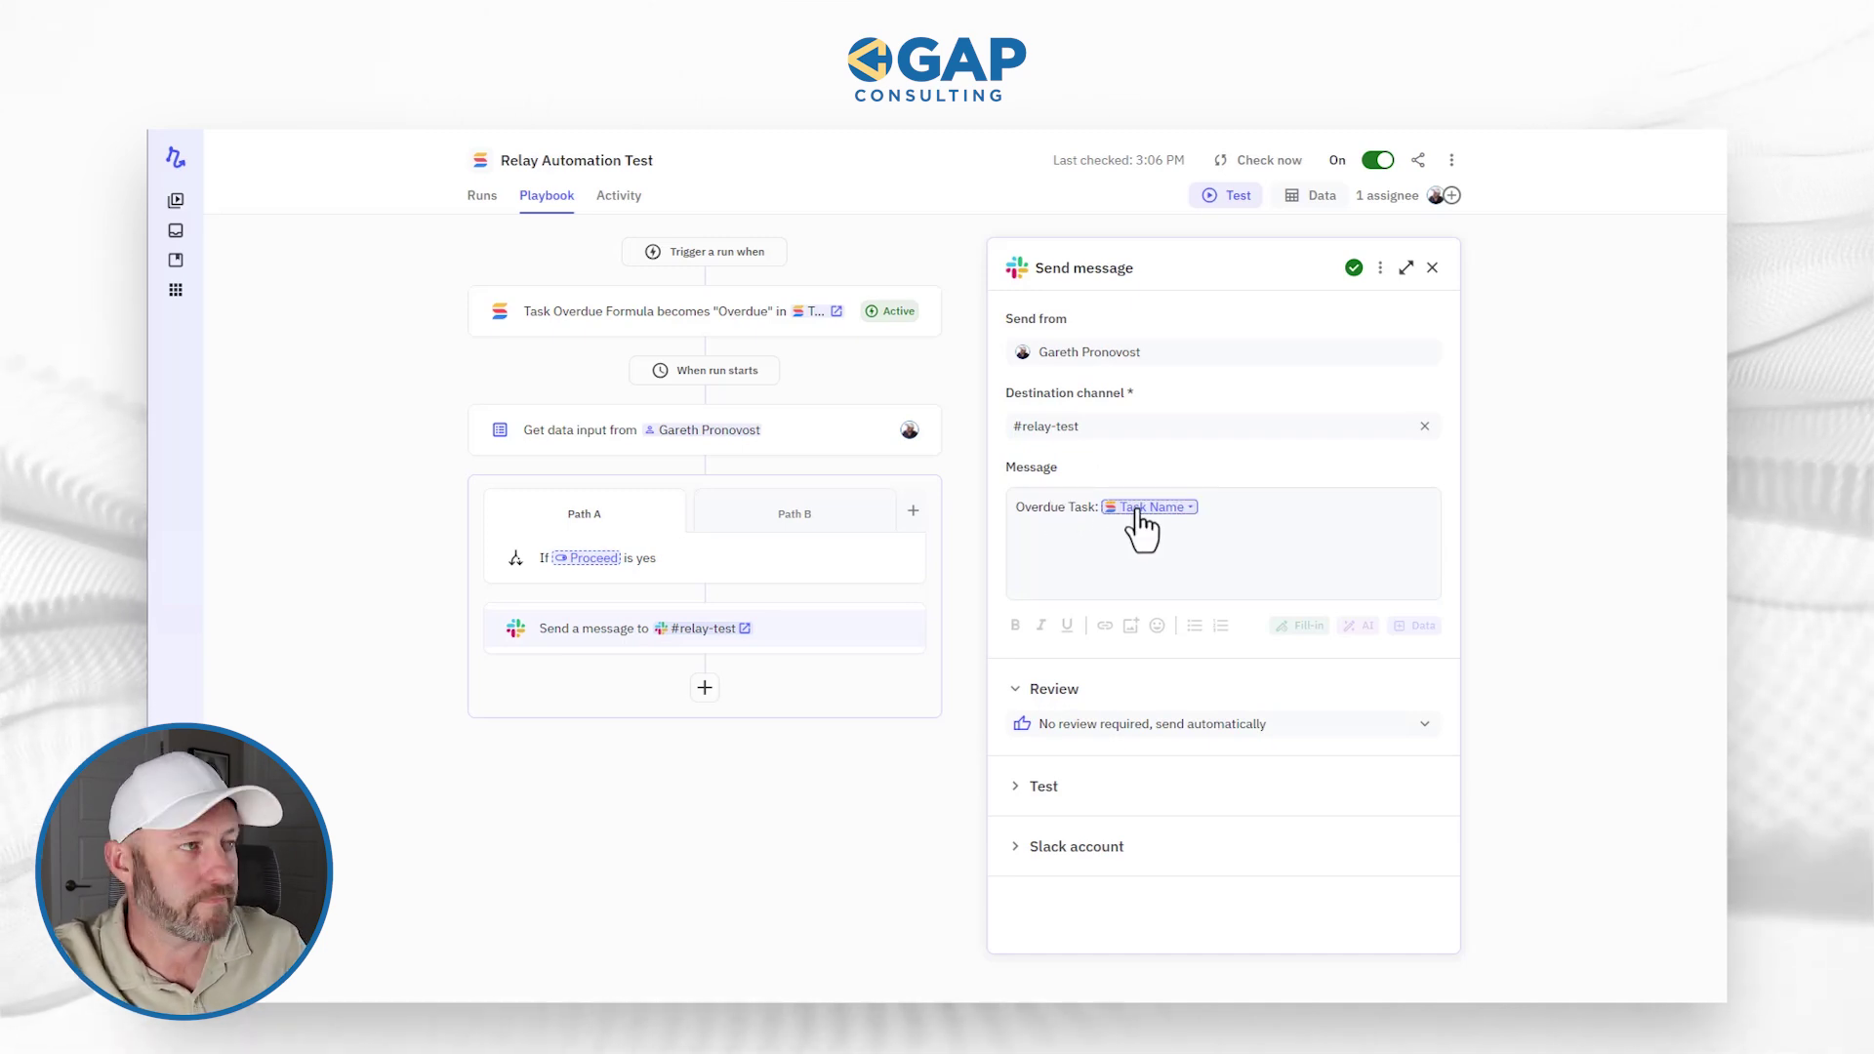
click(823, 529)
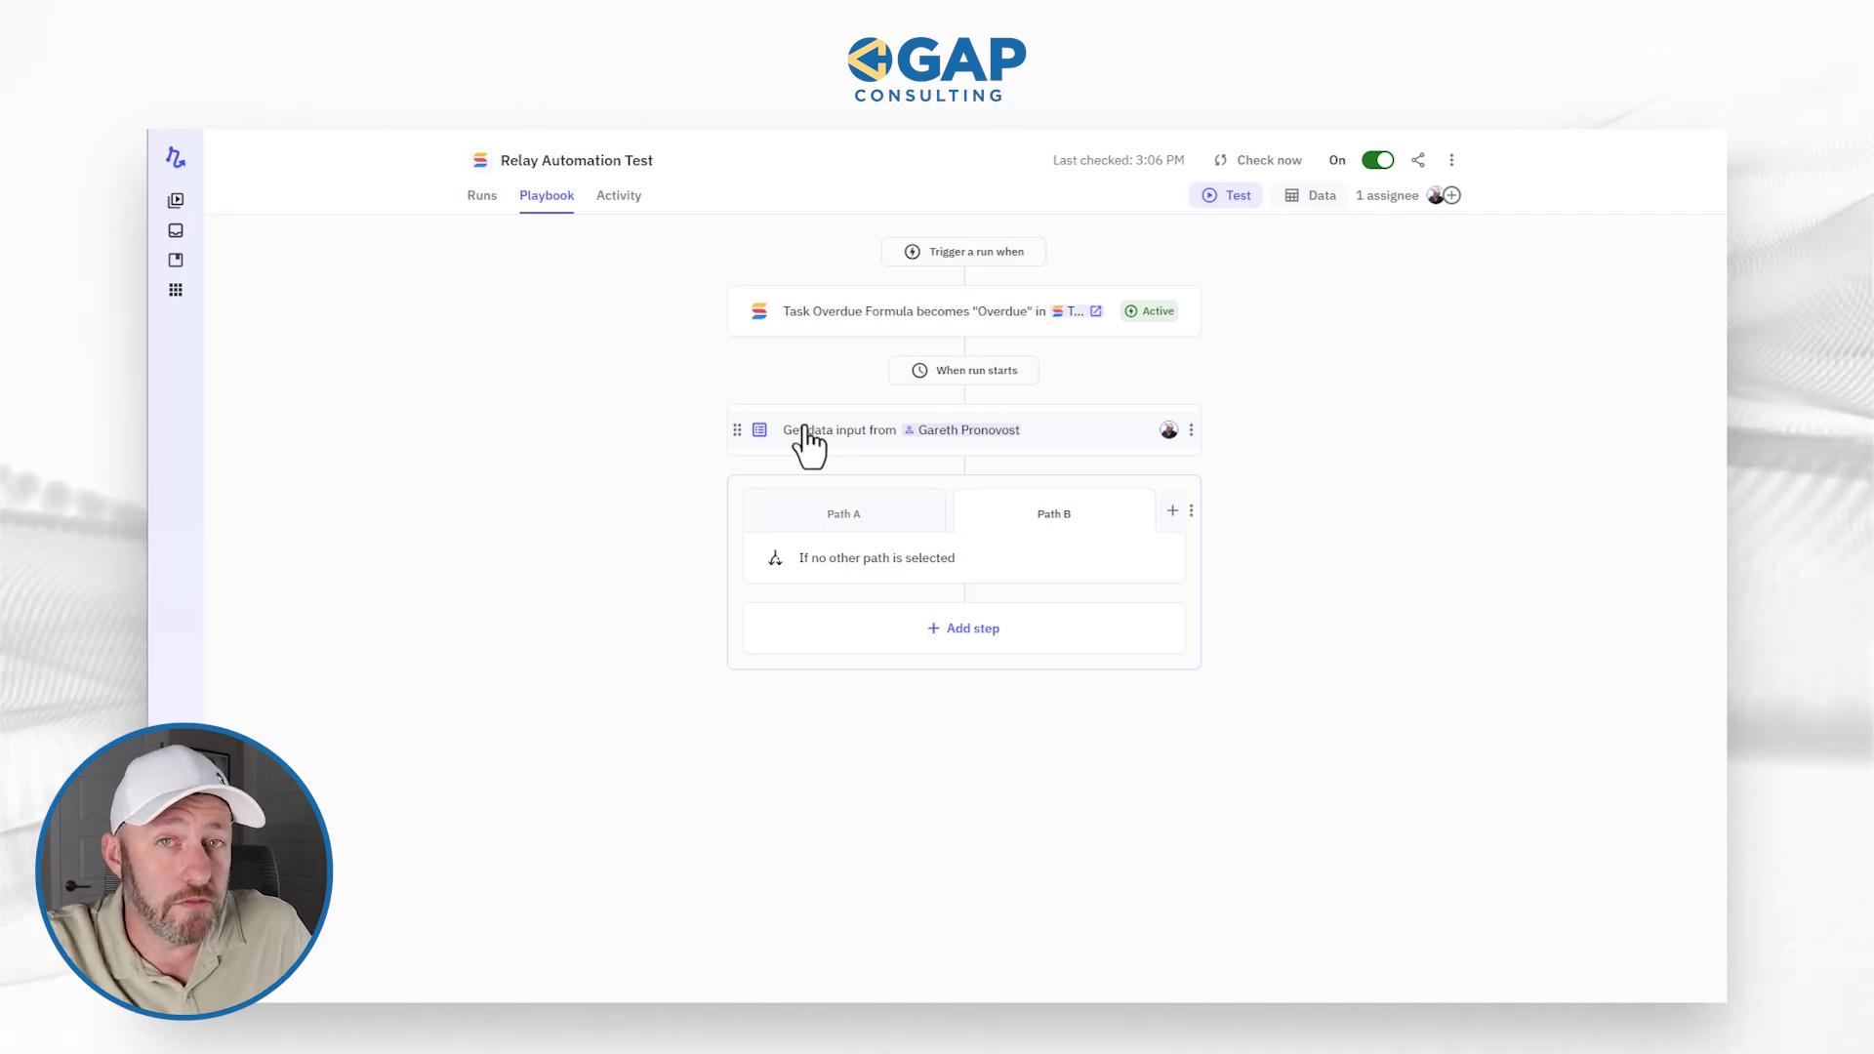
click(845, 514)
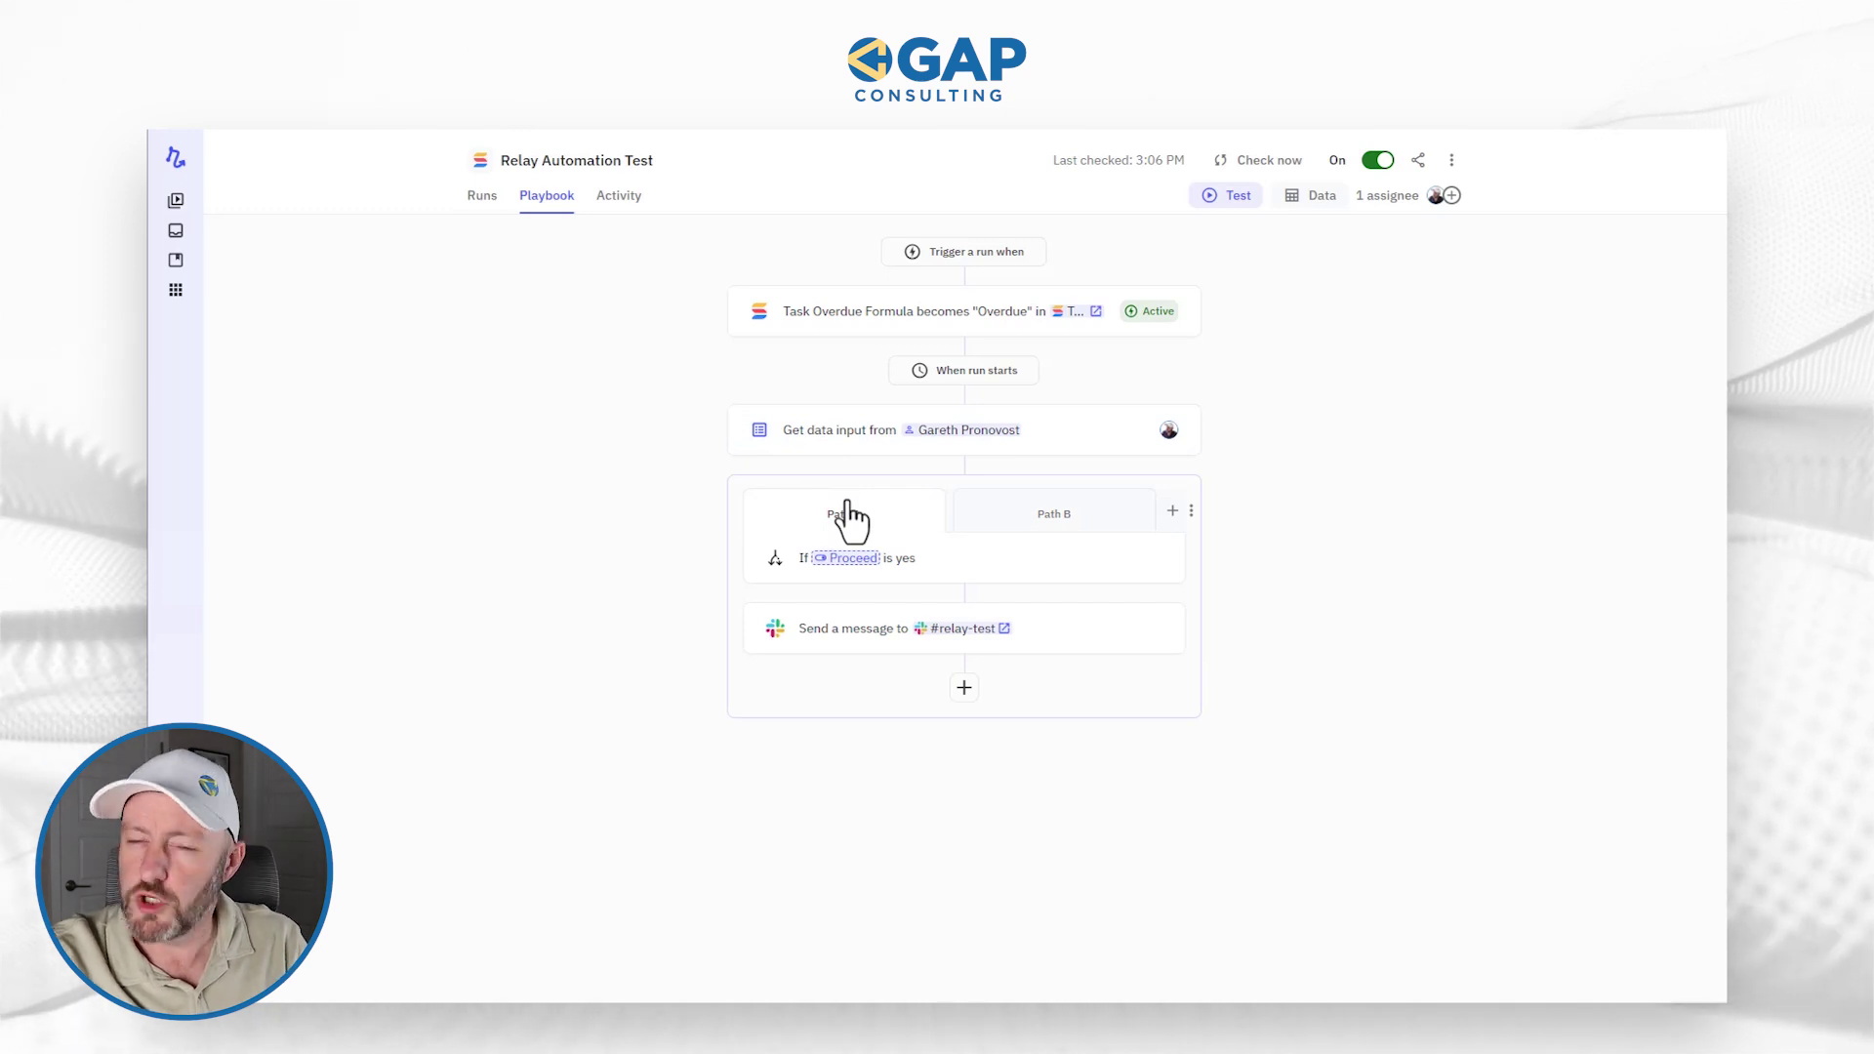
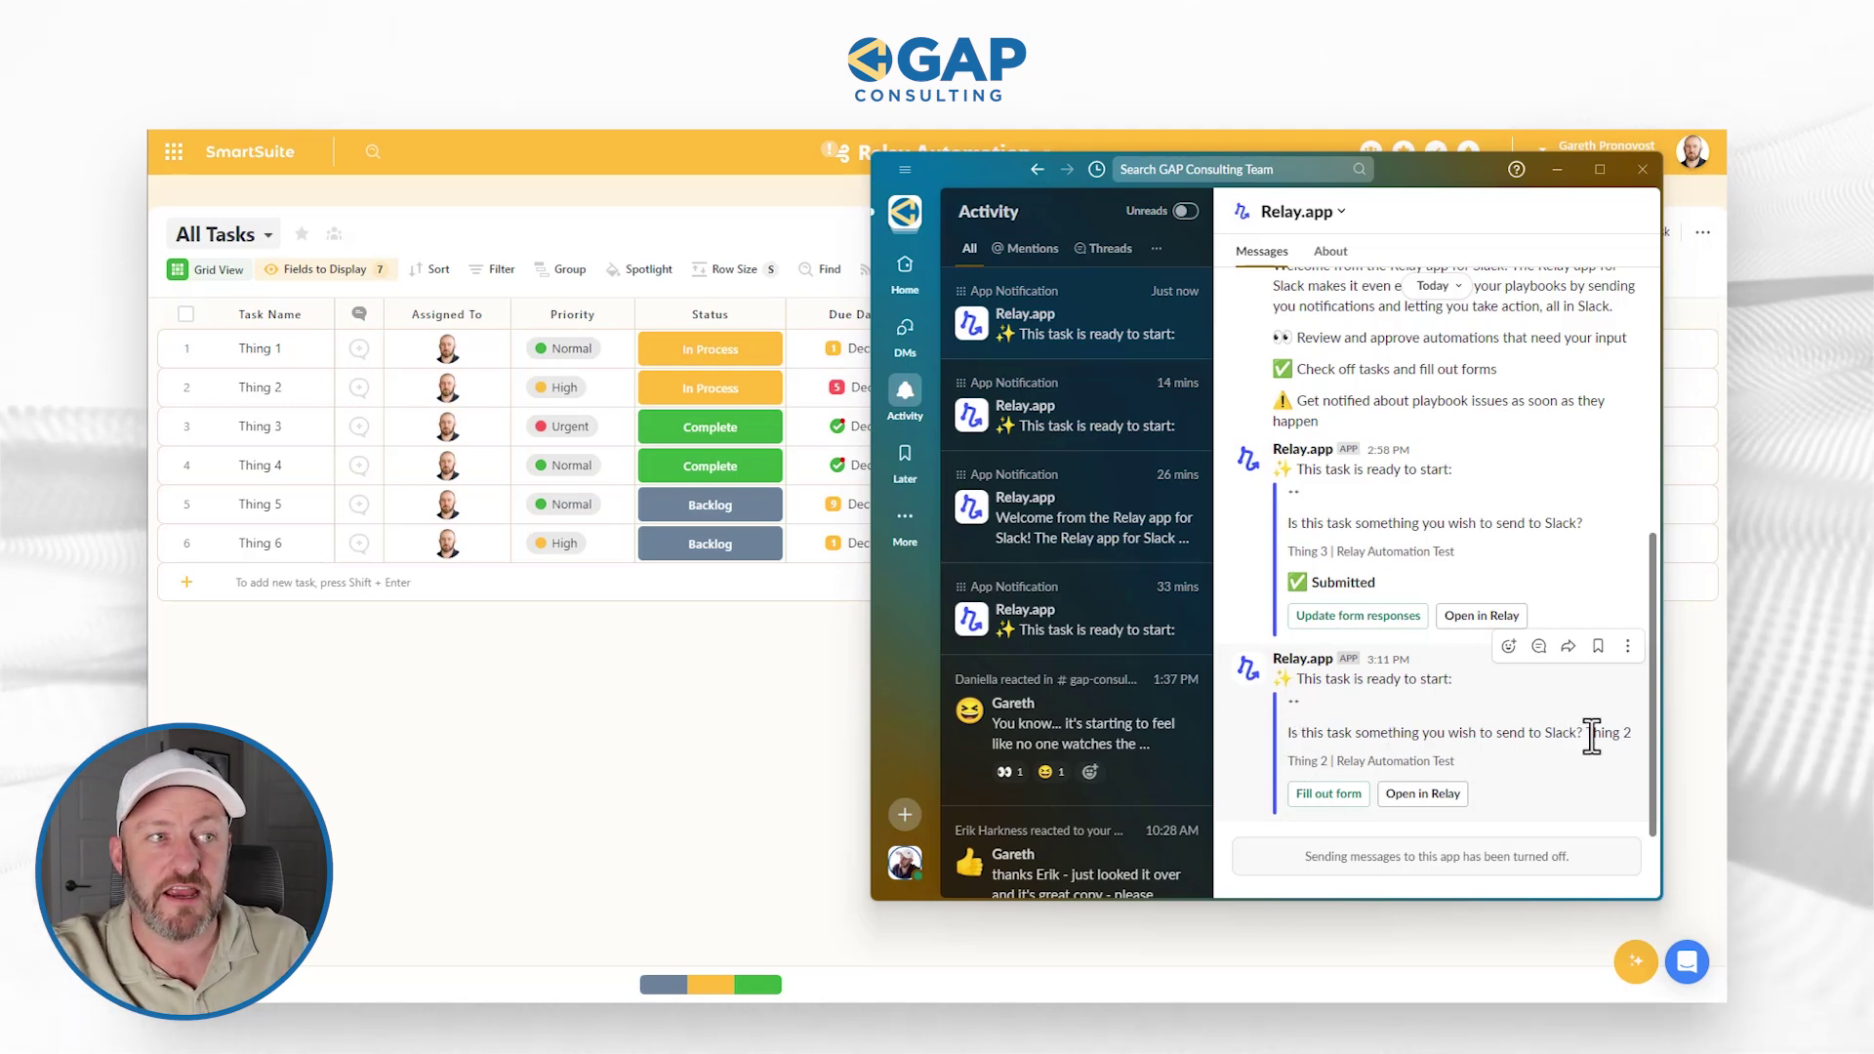
Check the task name in Relay's latest Slack notification and return to SmartSuite to compare it with the Tasks grid
drag(1592, 732, 1631, 732)
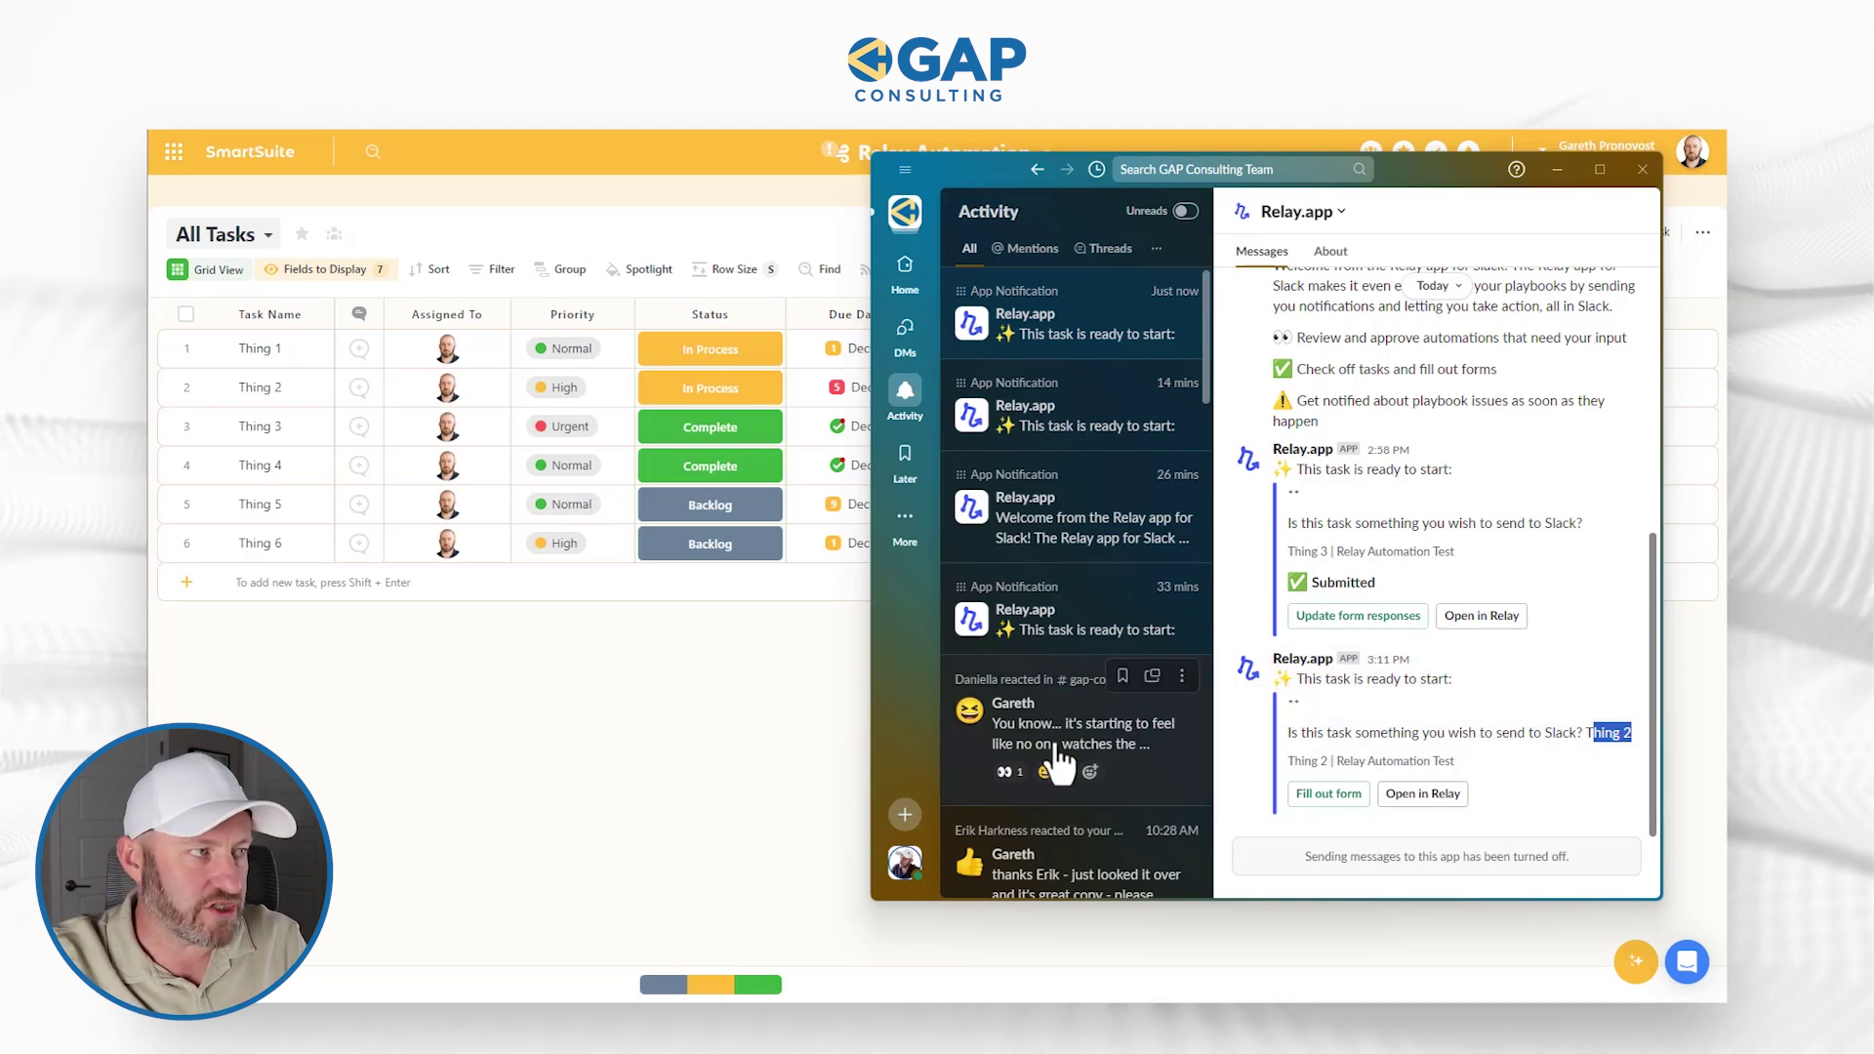
click(726, 720)
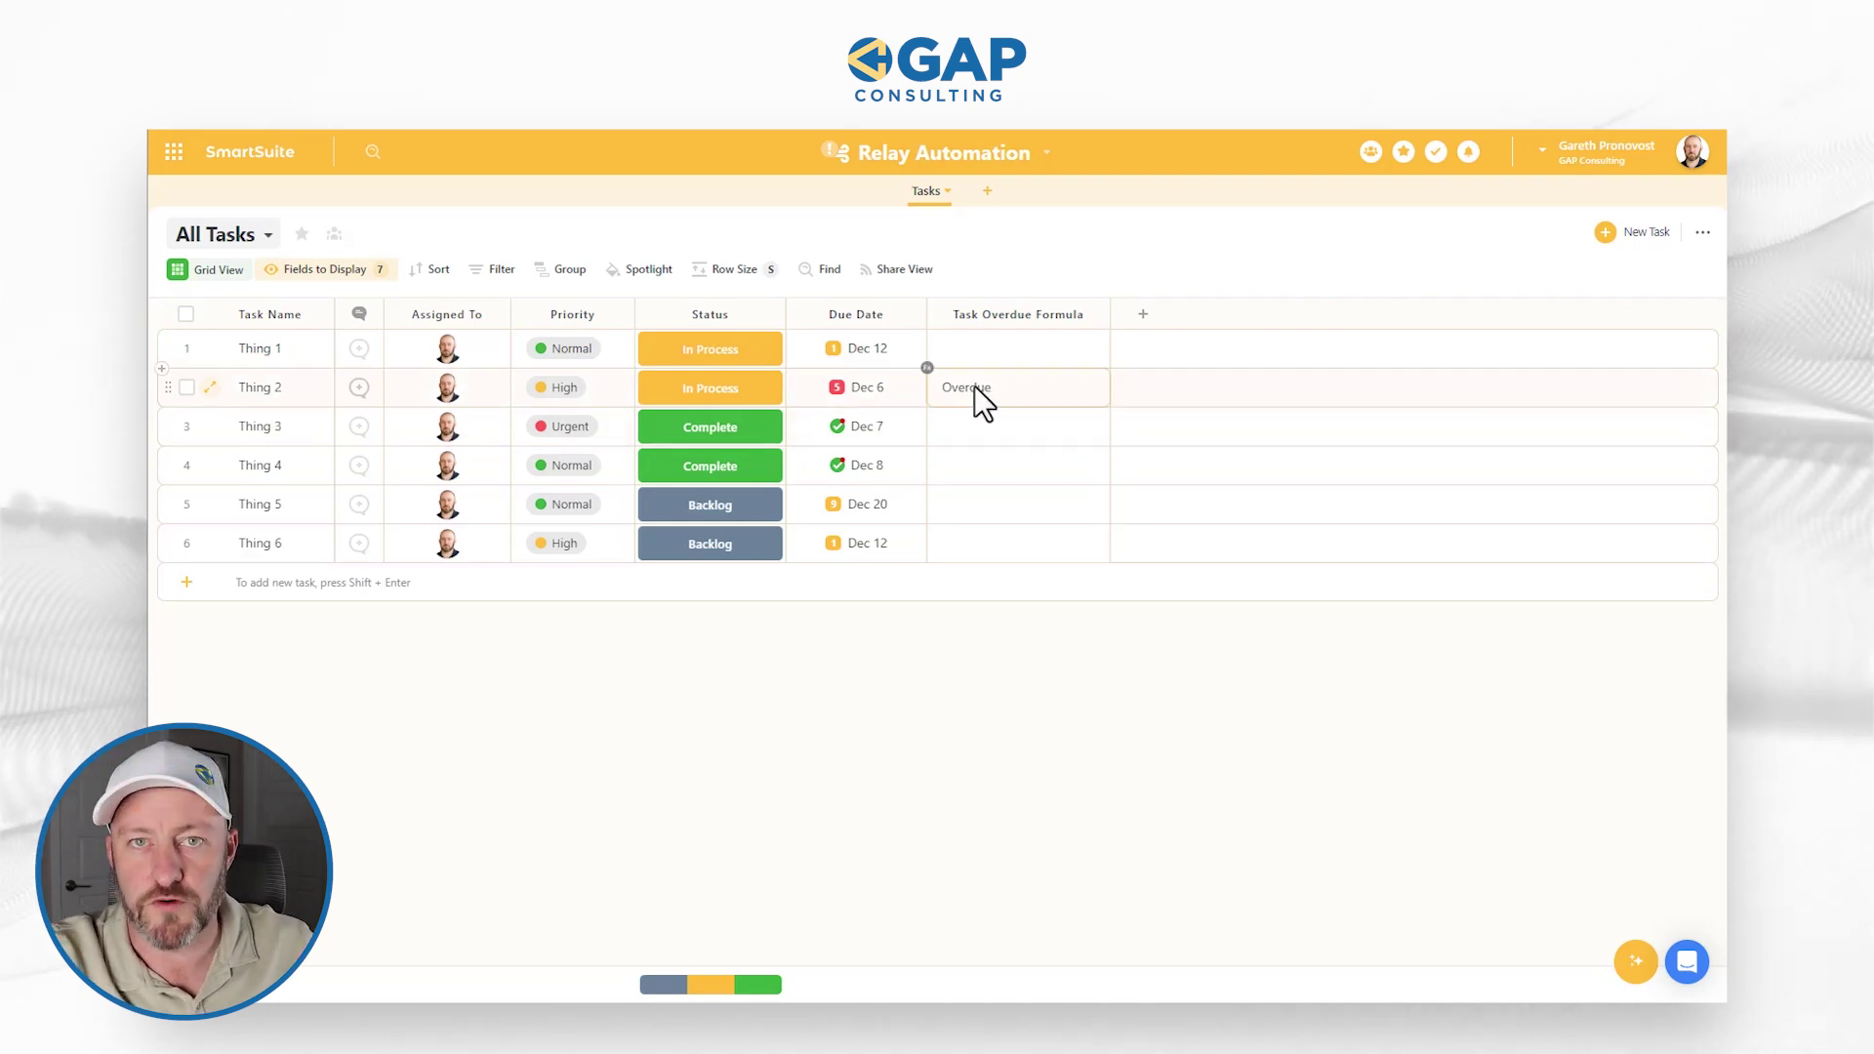
Switch to Slack and submit the Relay form for Thing 2 with Proceed set to No
click(1415, 1000)
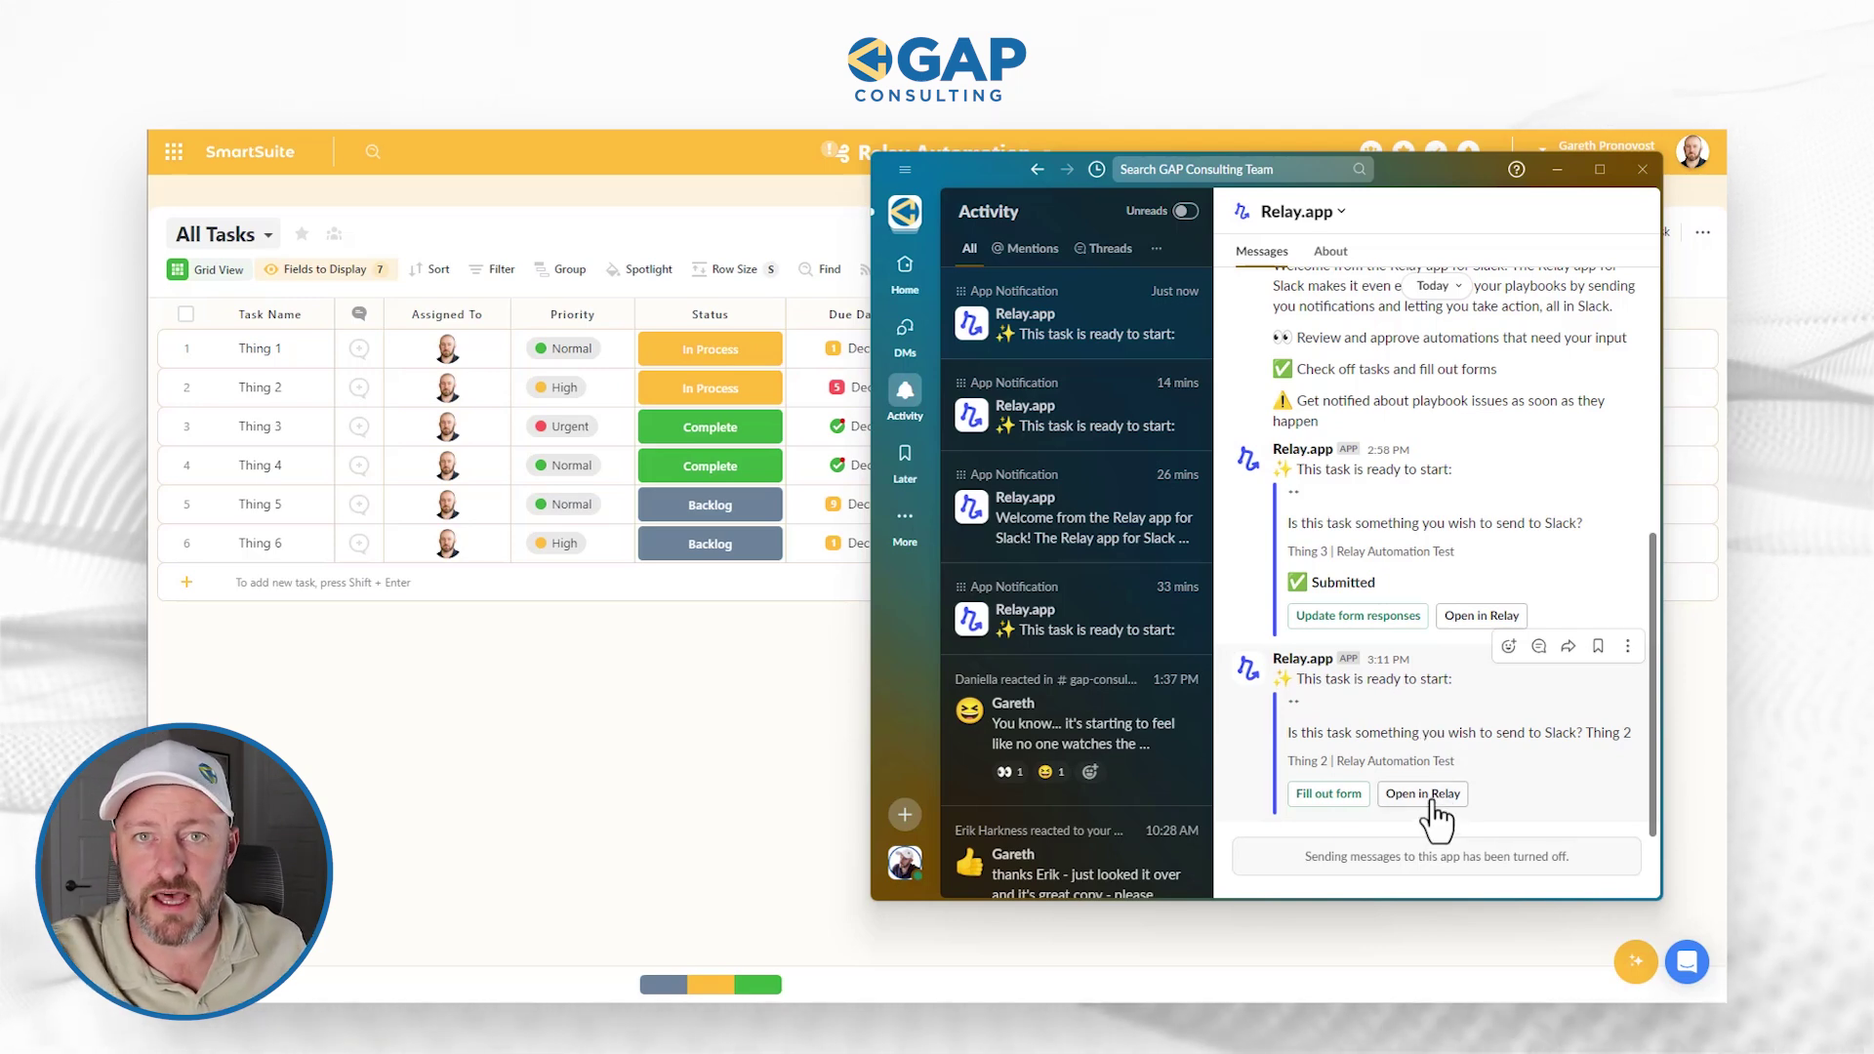
click(1327, 794)
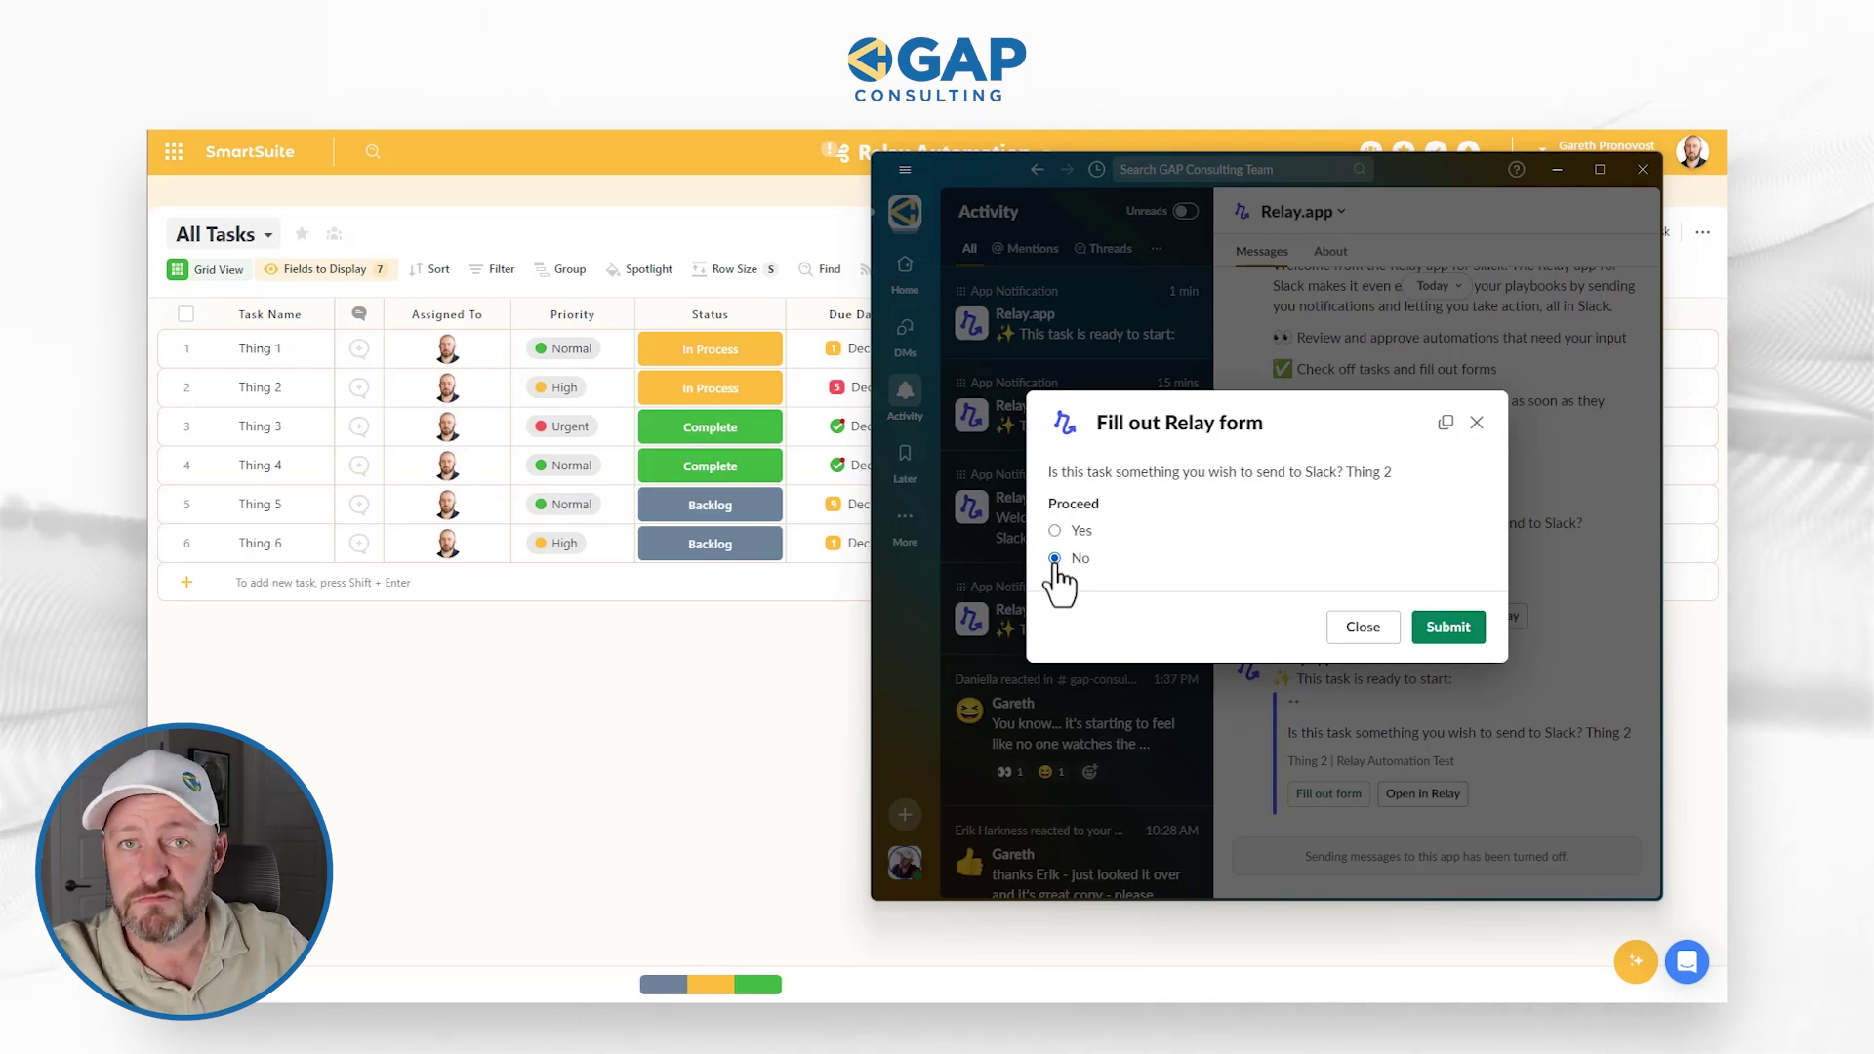
click(1447, 629)
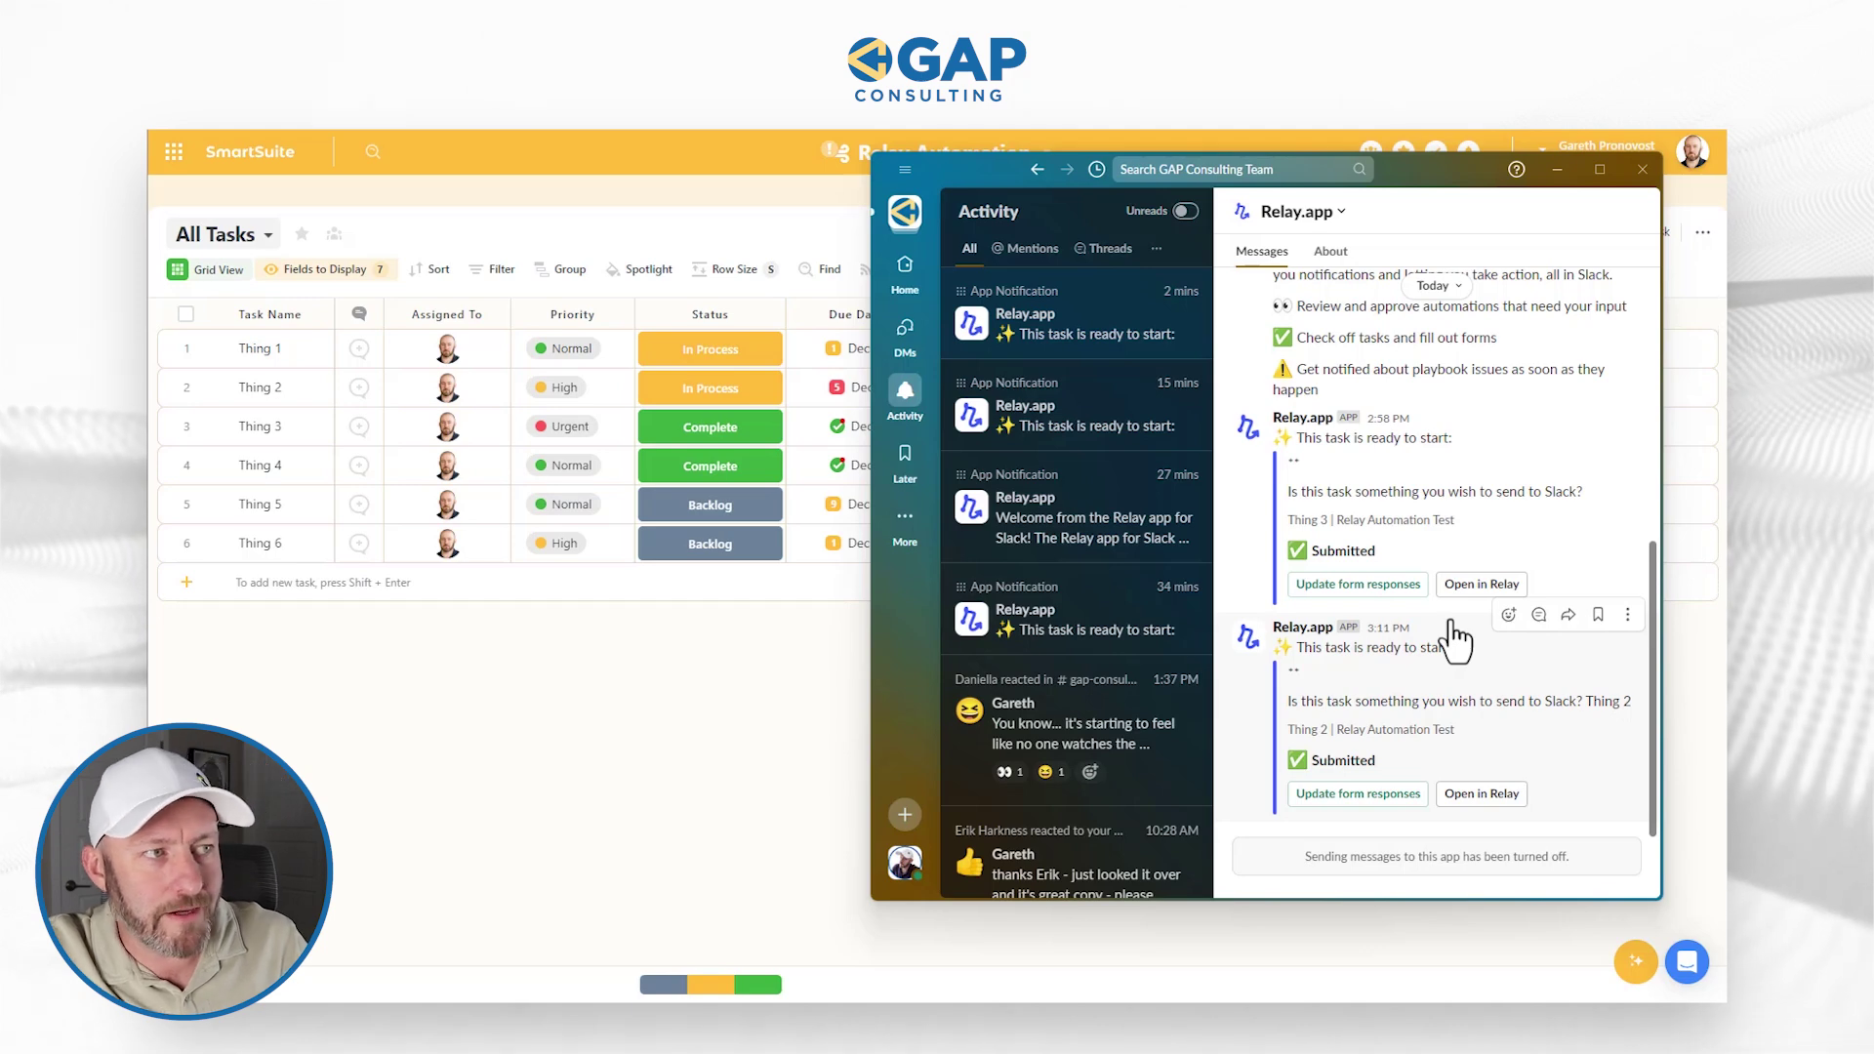
Return to SmartSuite and set the due date of Thing 1 to Dec 5, 2023
click(828, 697)
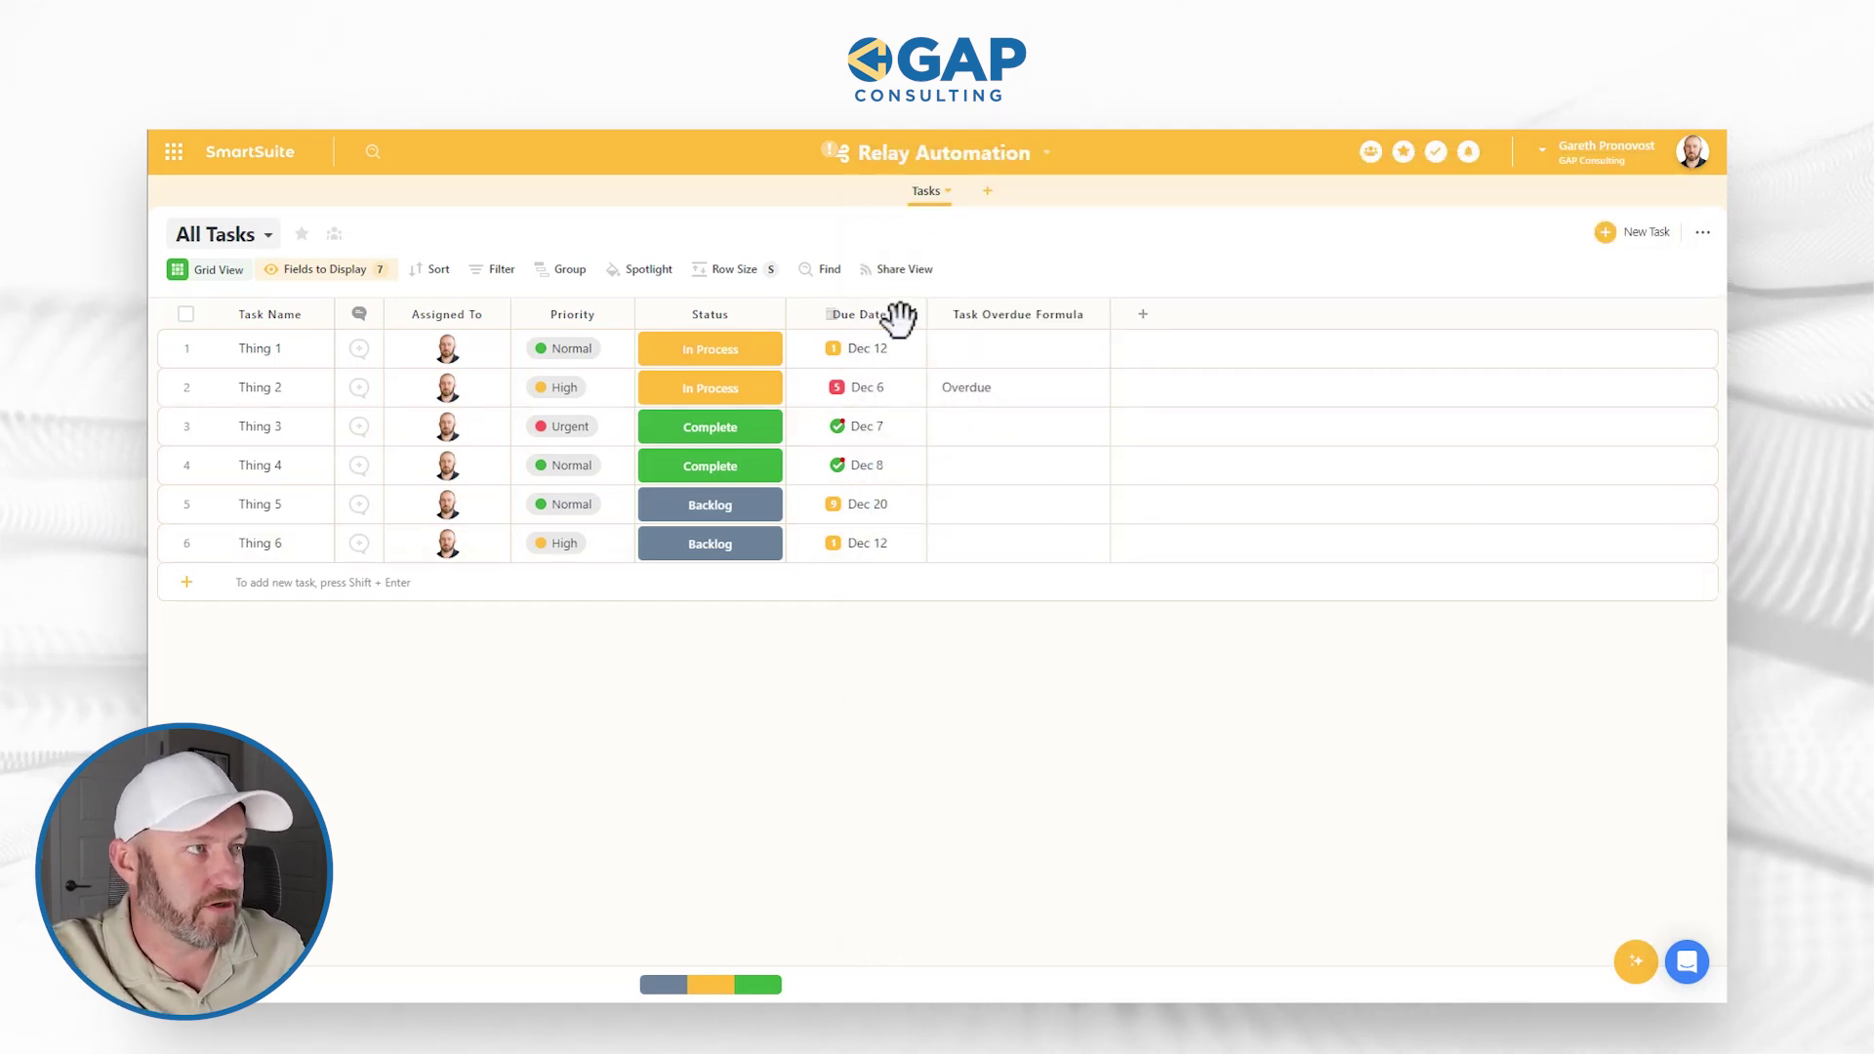
click(871, 356)
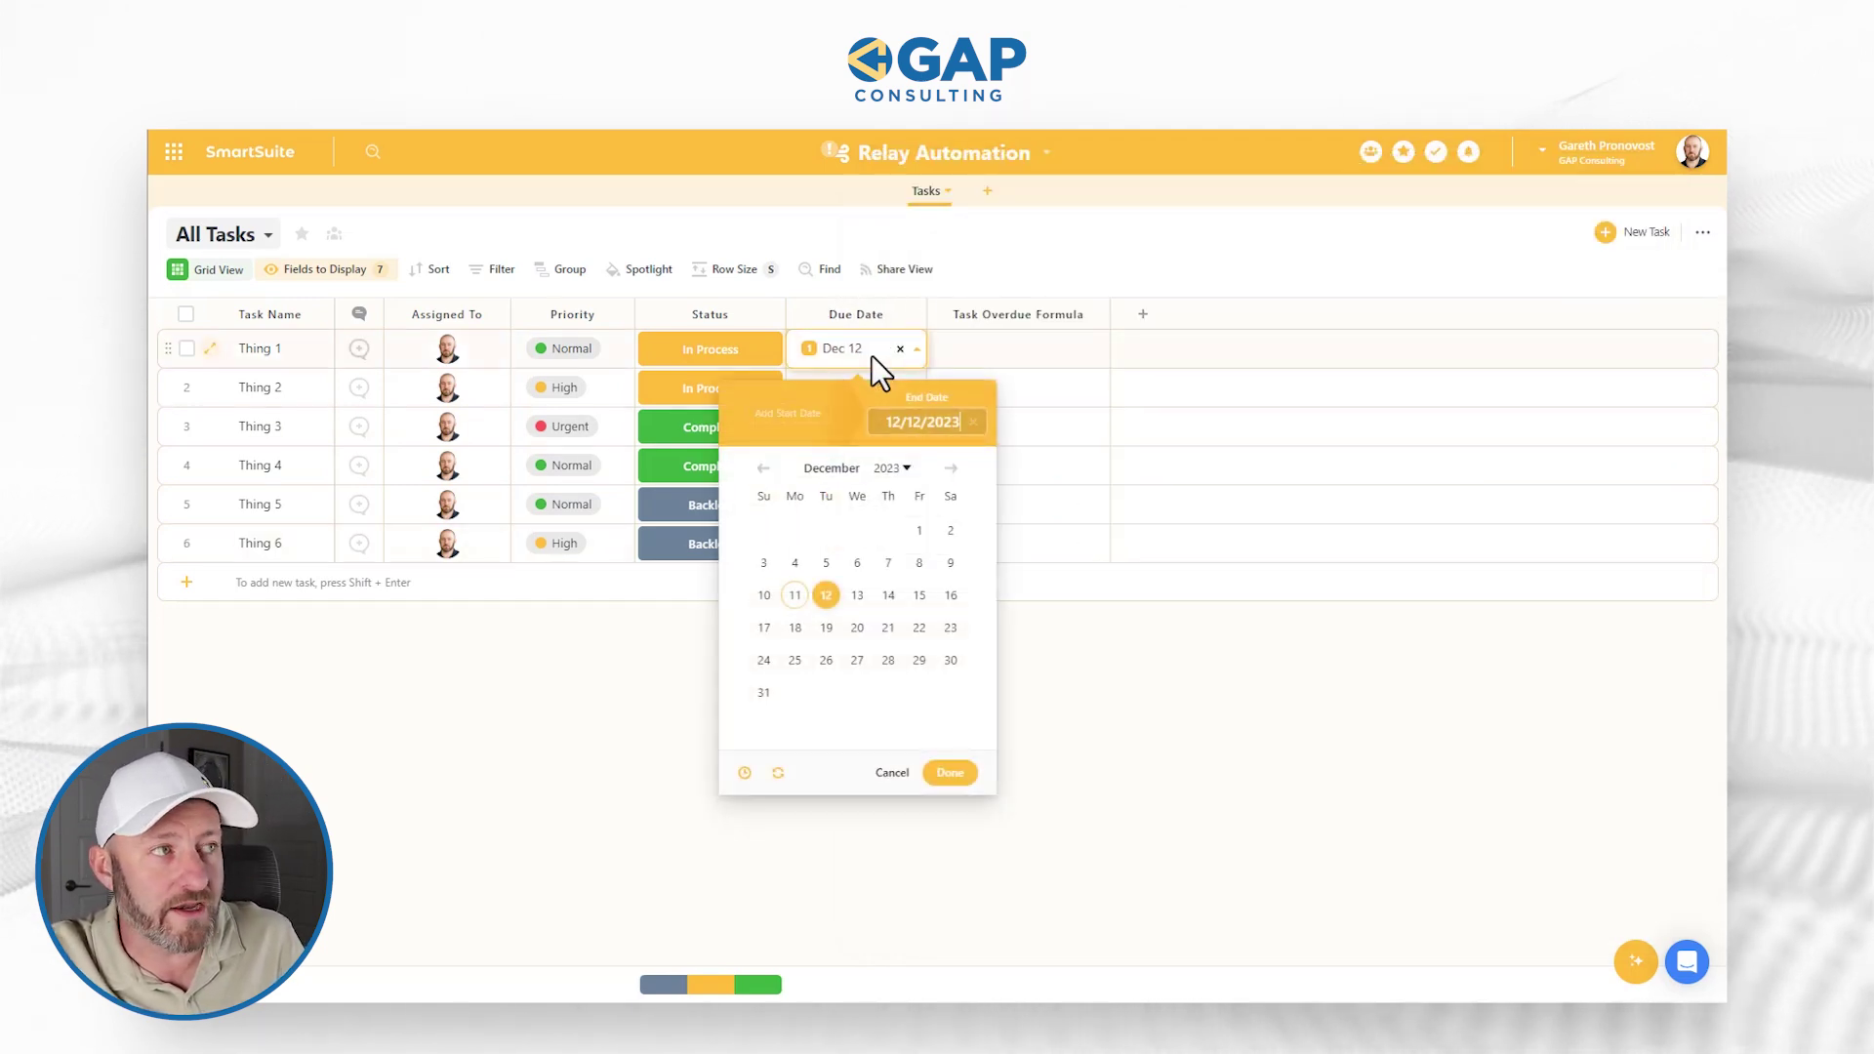
click(828, 564)
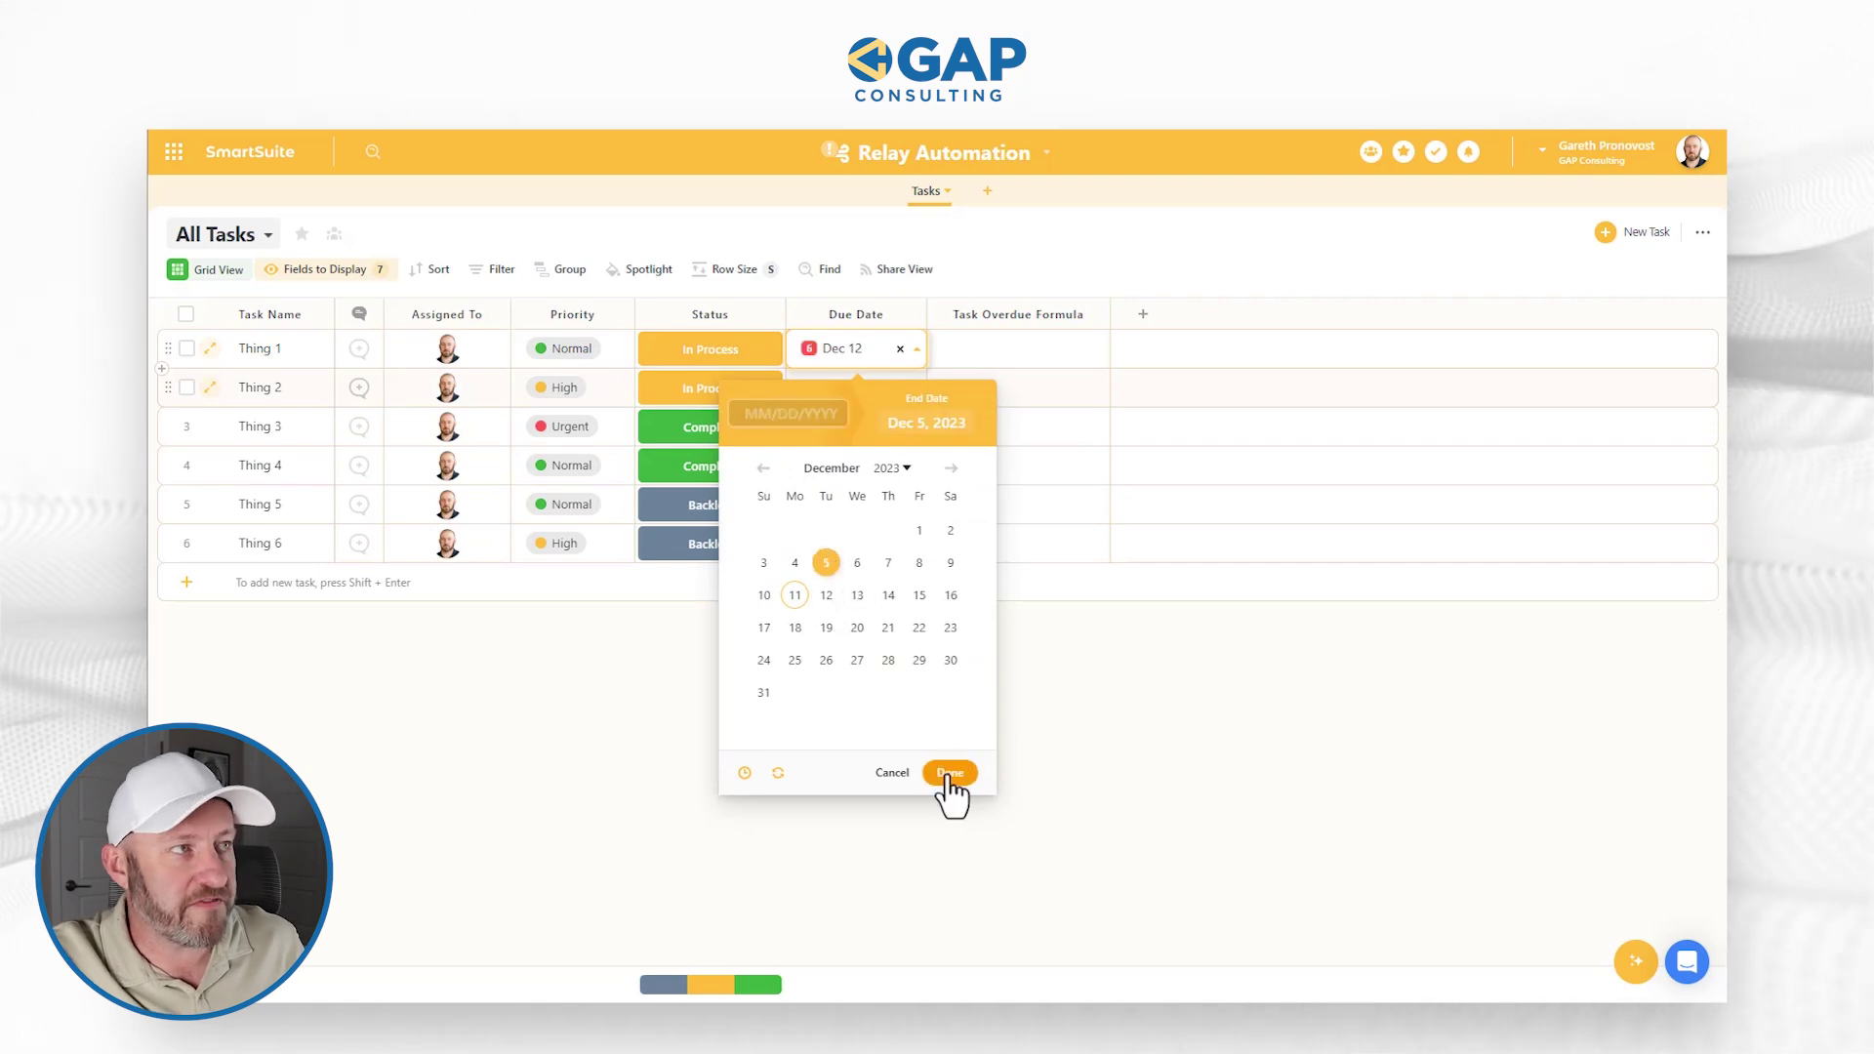
click(949, 774)
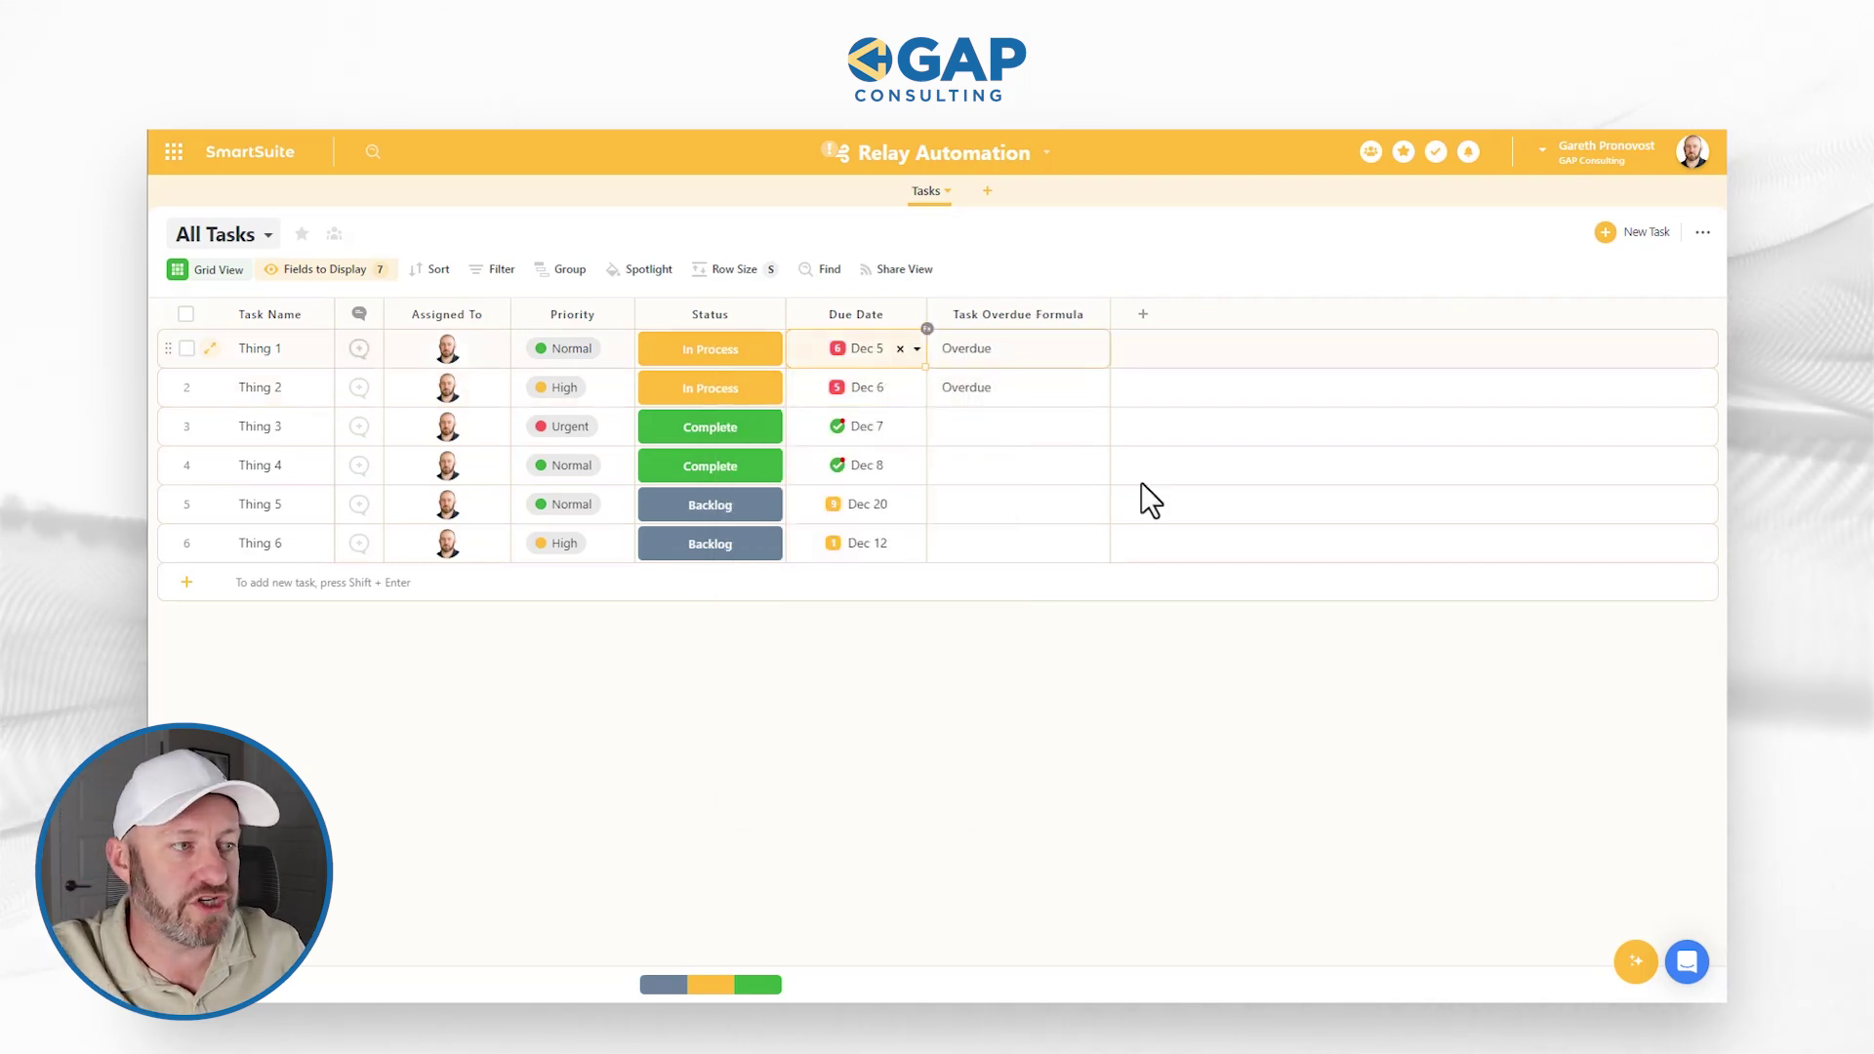
Switch to Slack, submit the Relay form for Thing 1 with Proceed set to Yes, and check the overdue task message in the relay-test channel
key(alt+Tab)
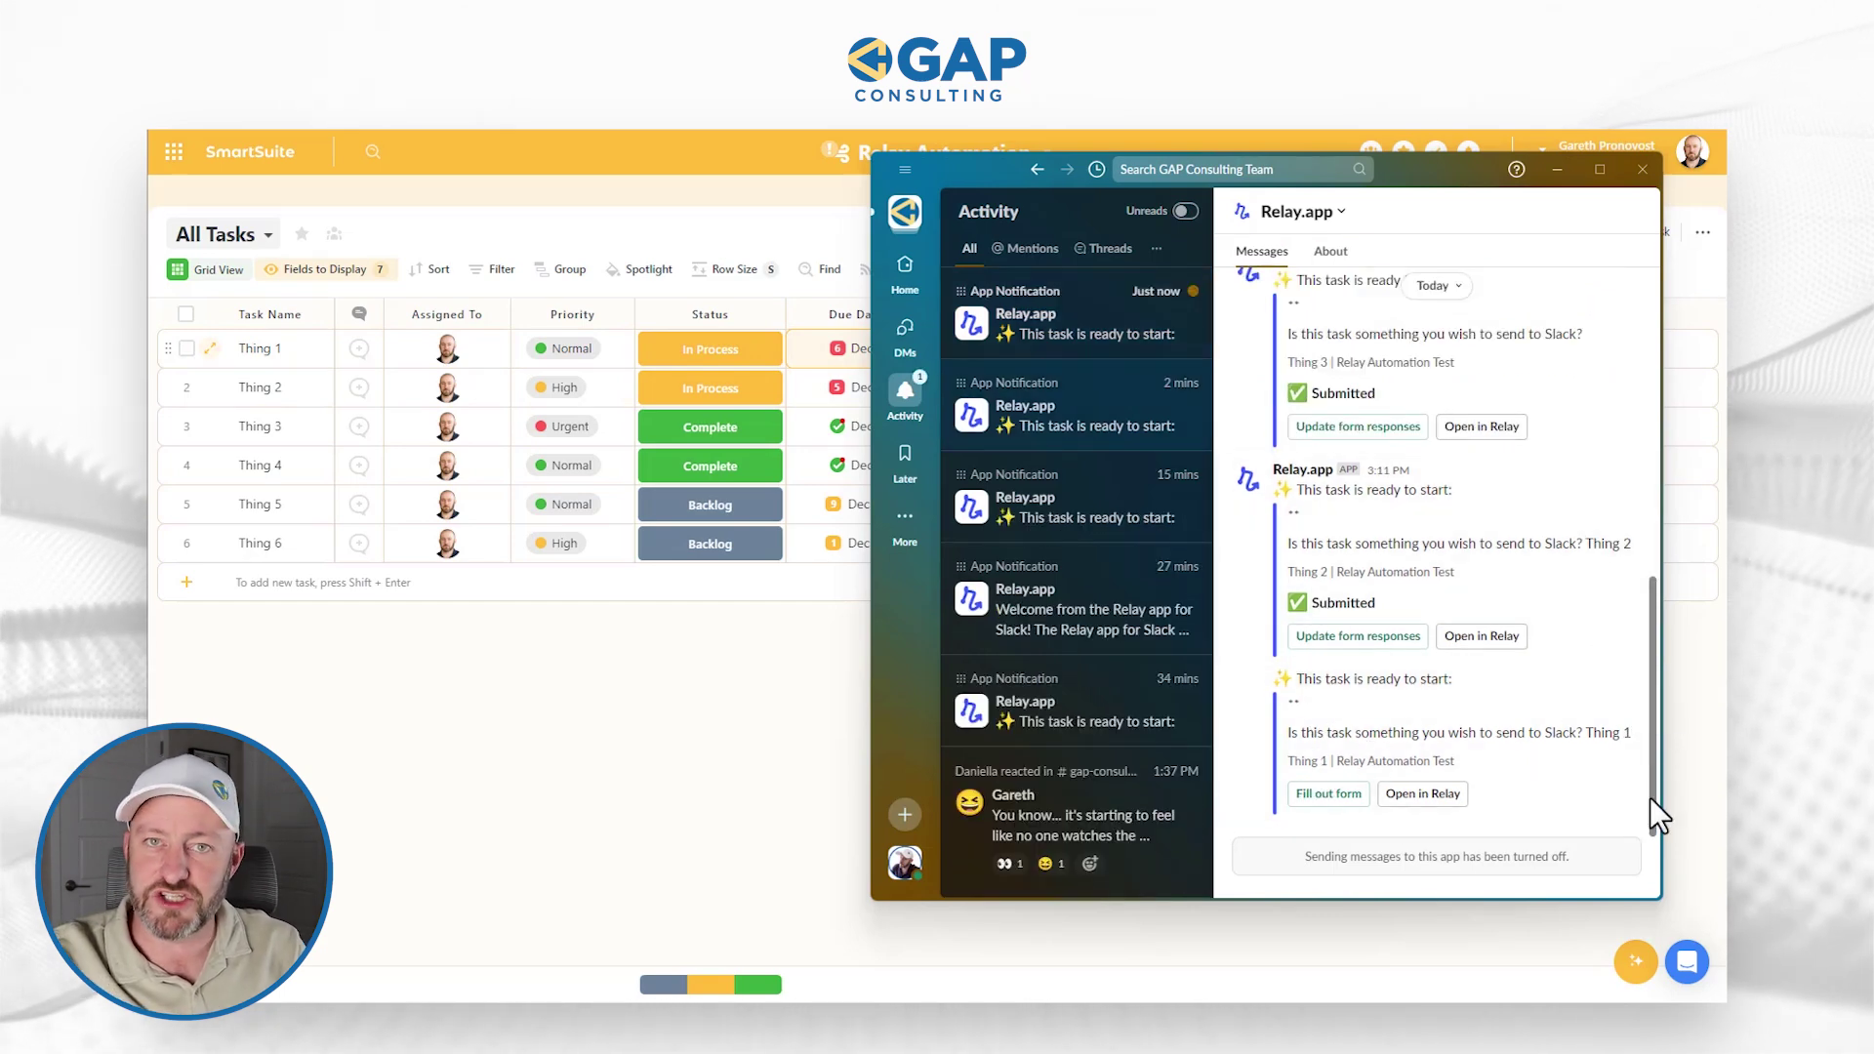
drag(1601, 734, 1634, 735)
click(1631, 734)
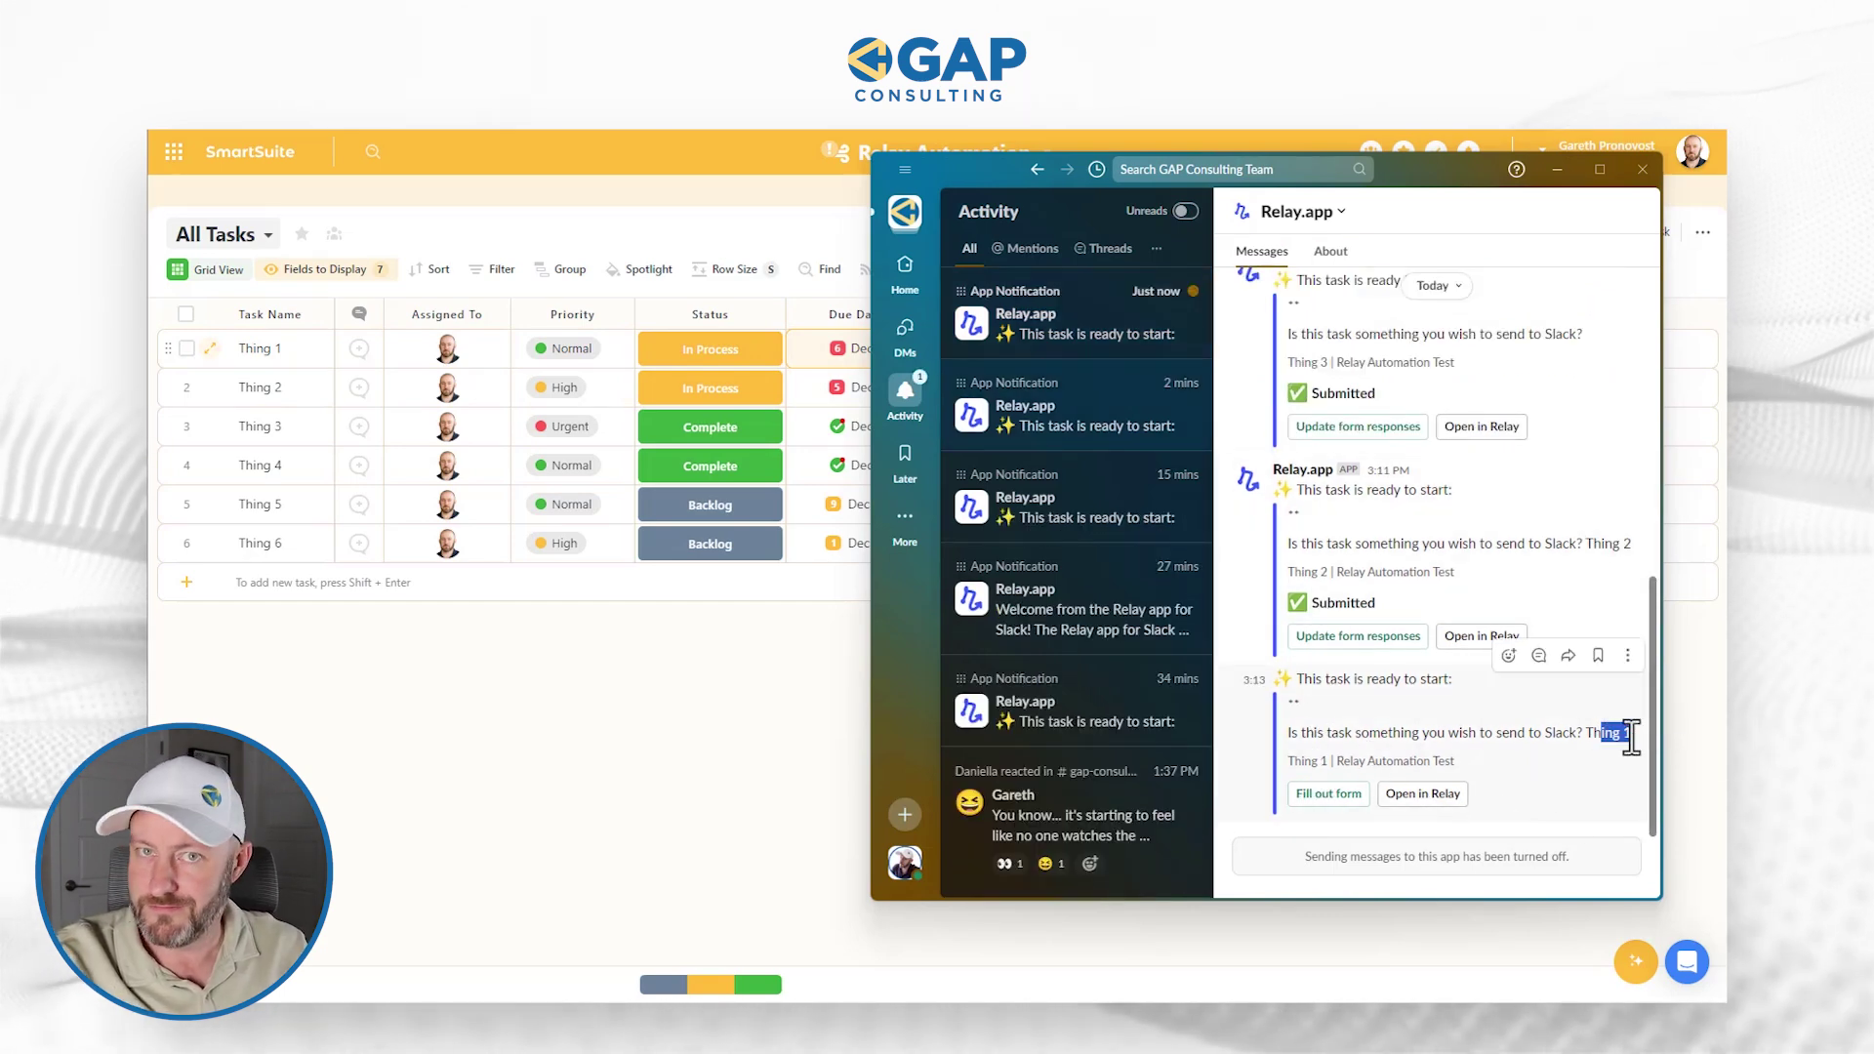
click(1330, 795)
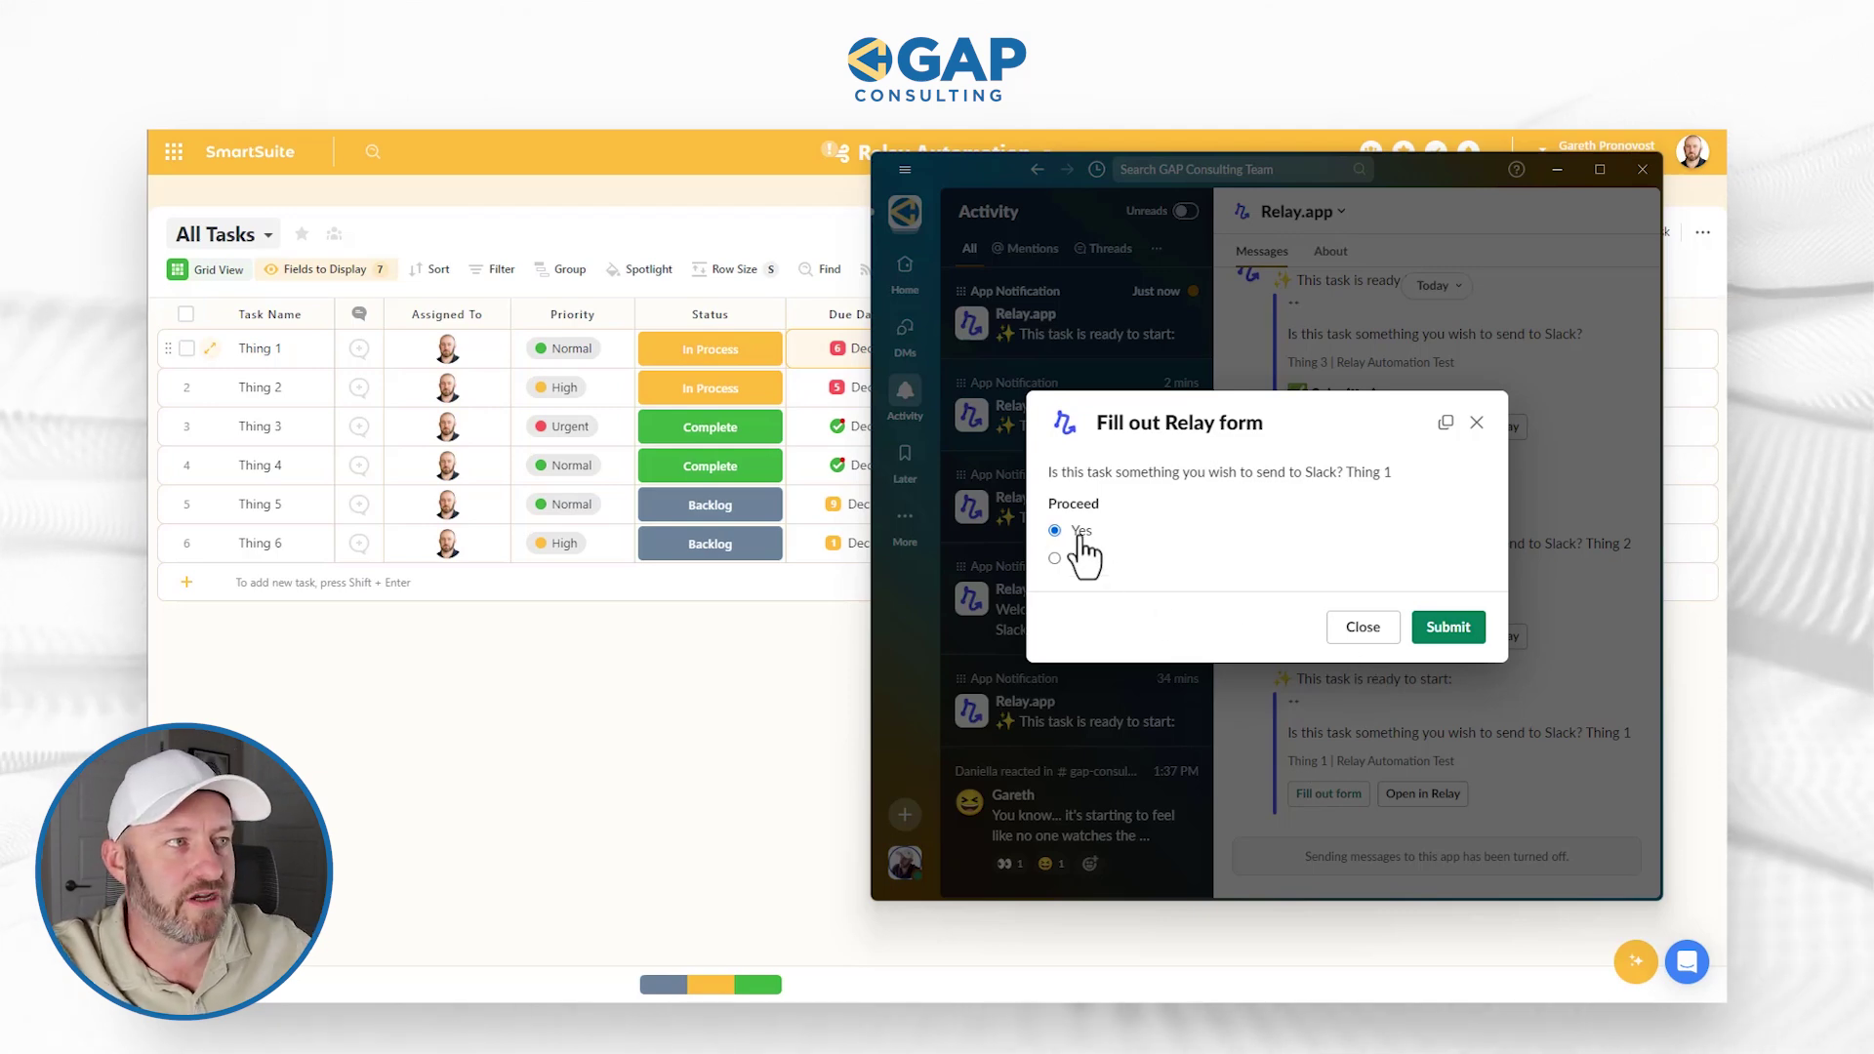
click(1458, 640)
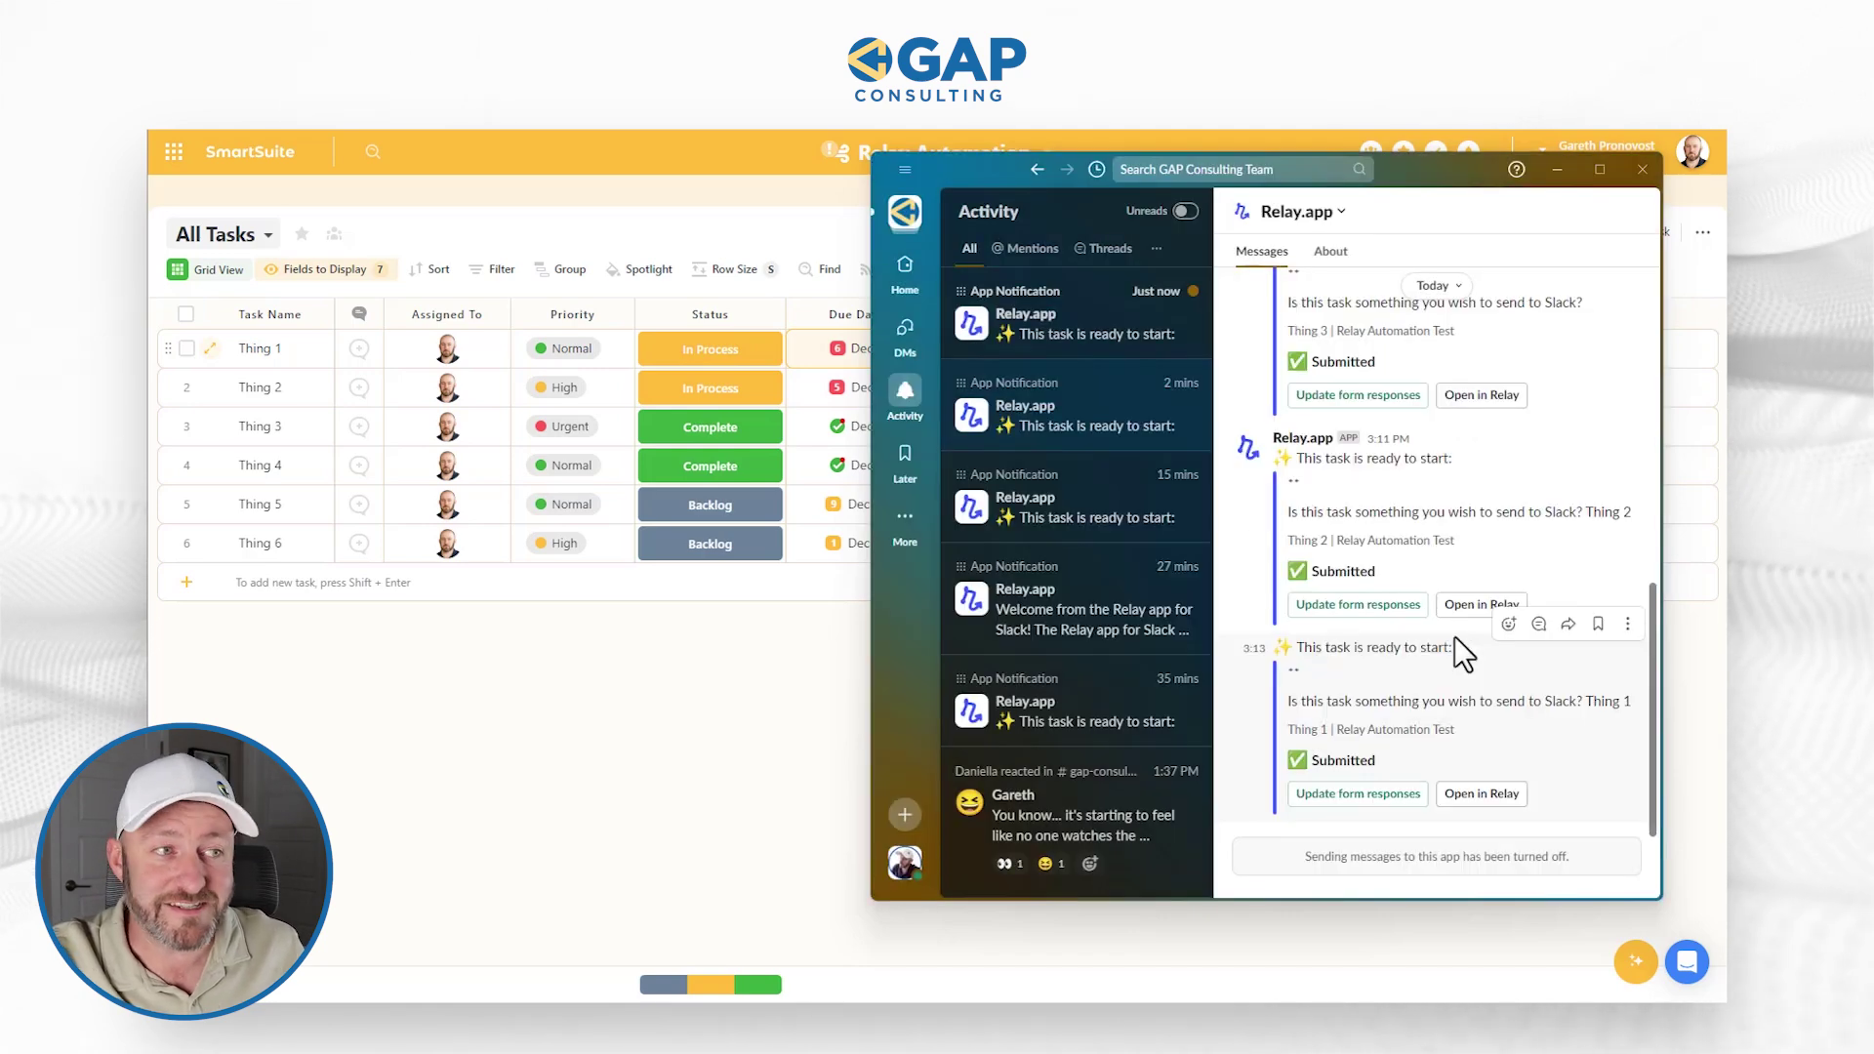
click(905, 266)
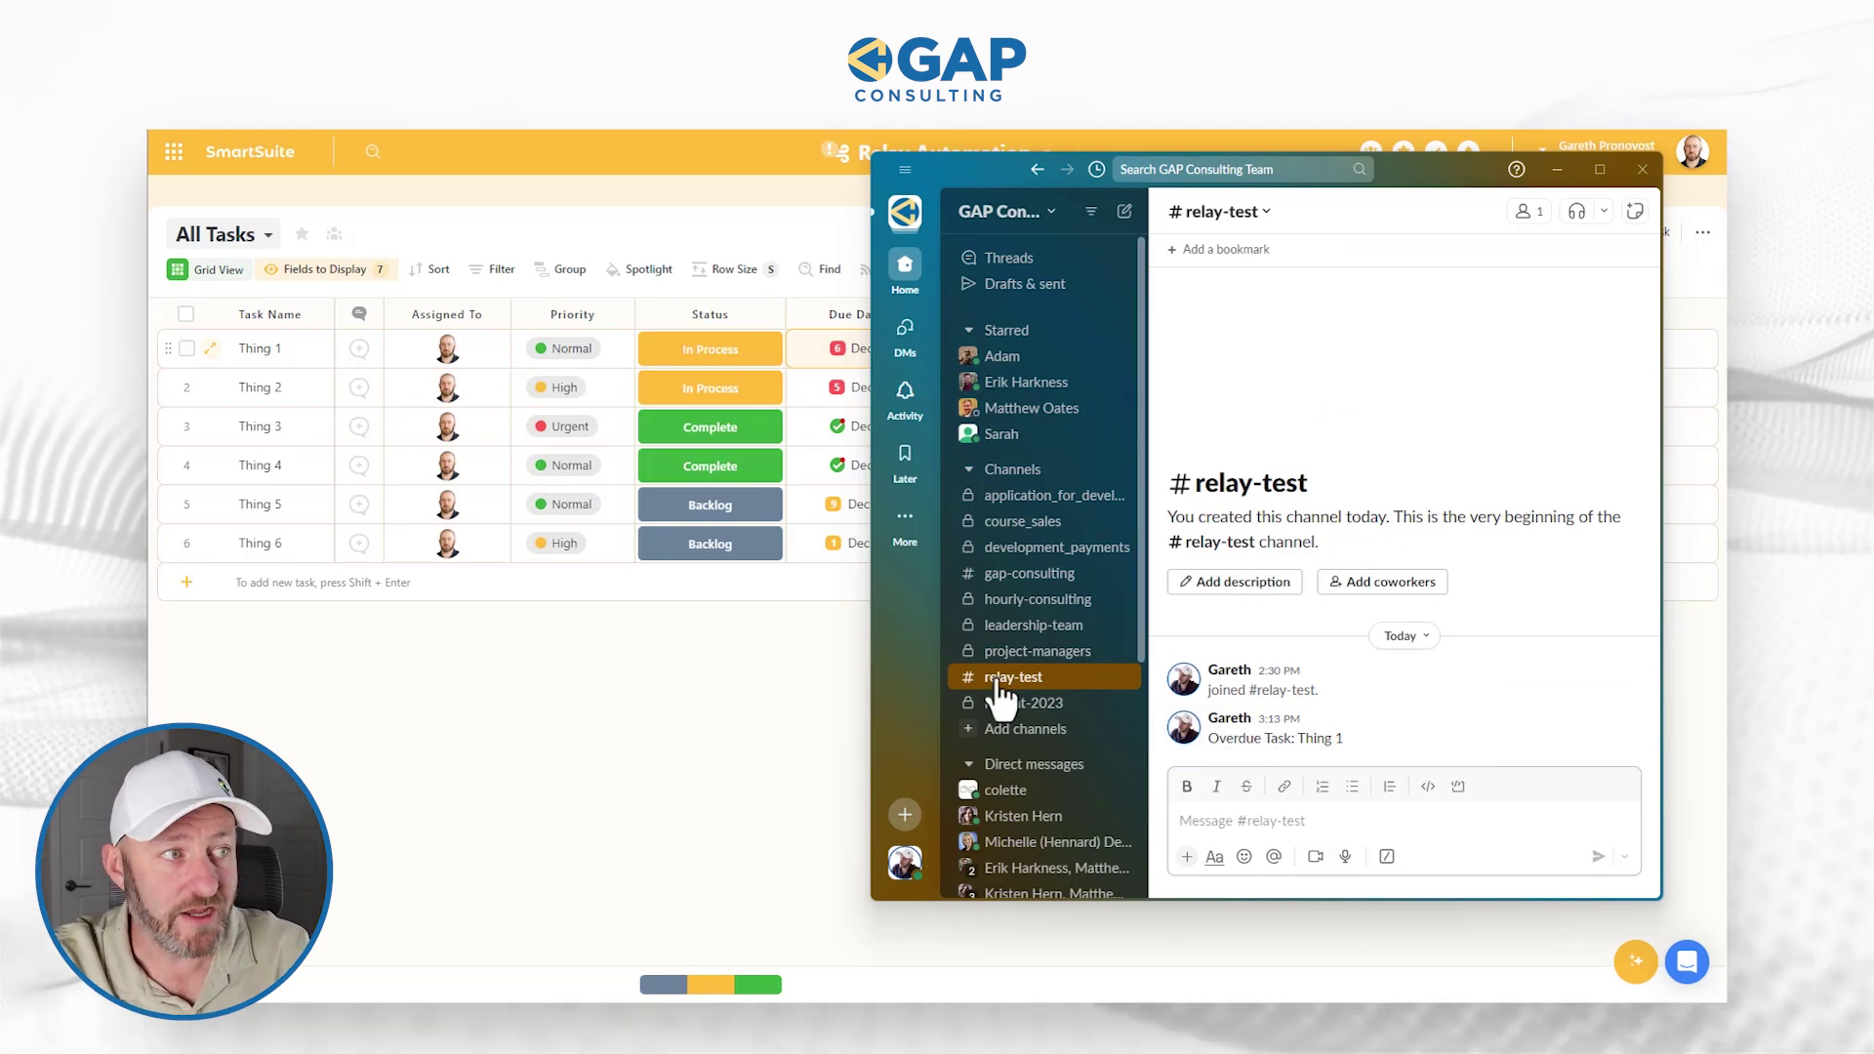
drag(1264, 739, 1333, 745)
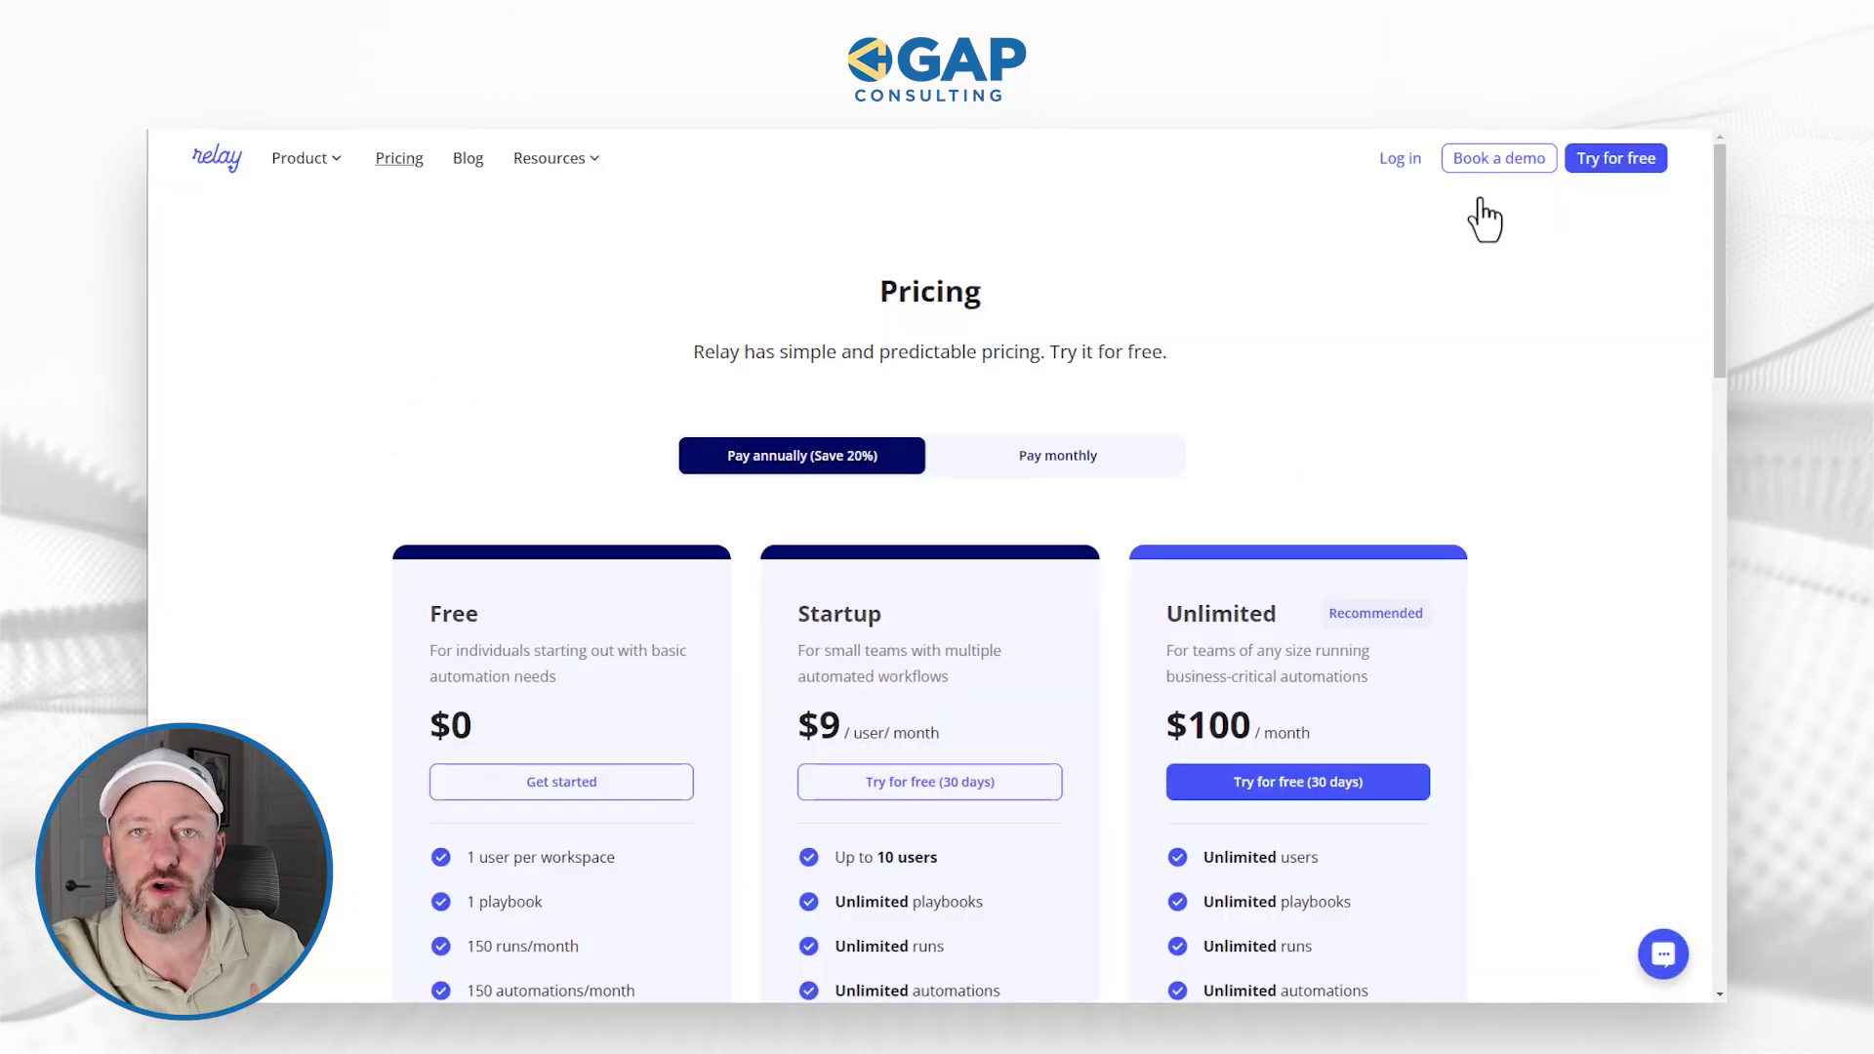
Review the prices and limits of the Free, Startup and Unlimited plans on Relay's pricing page
scroll(1486, 552, down, 4)
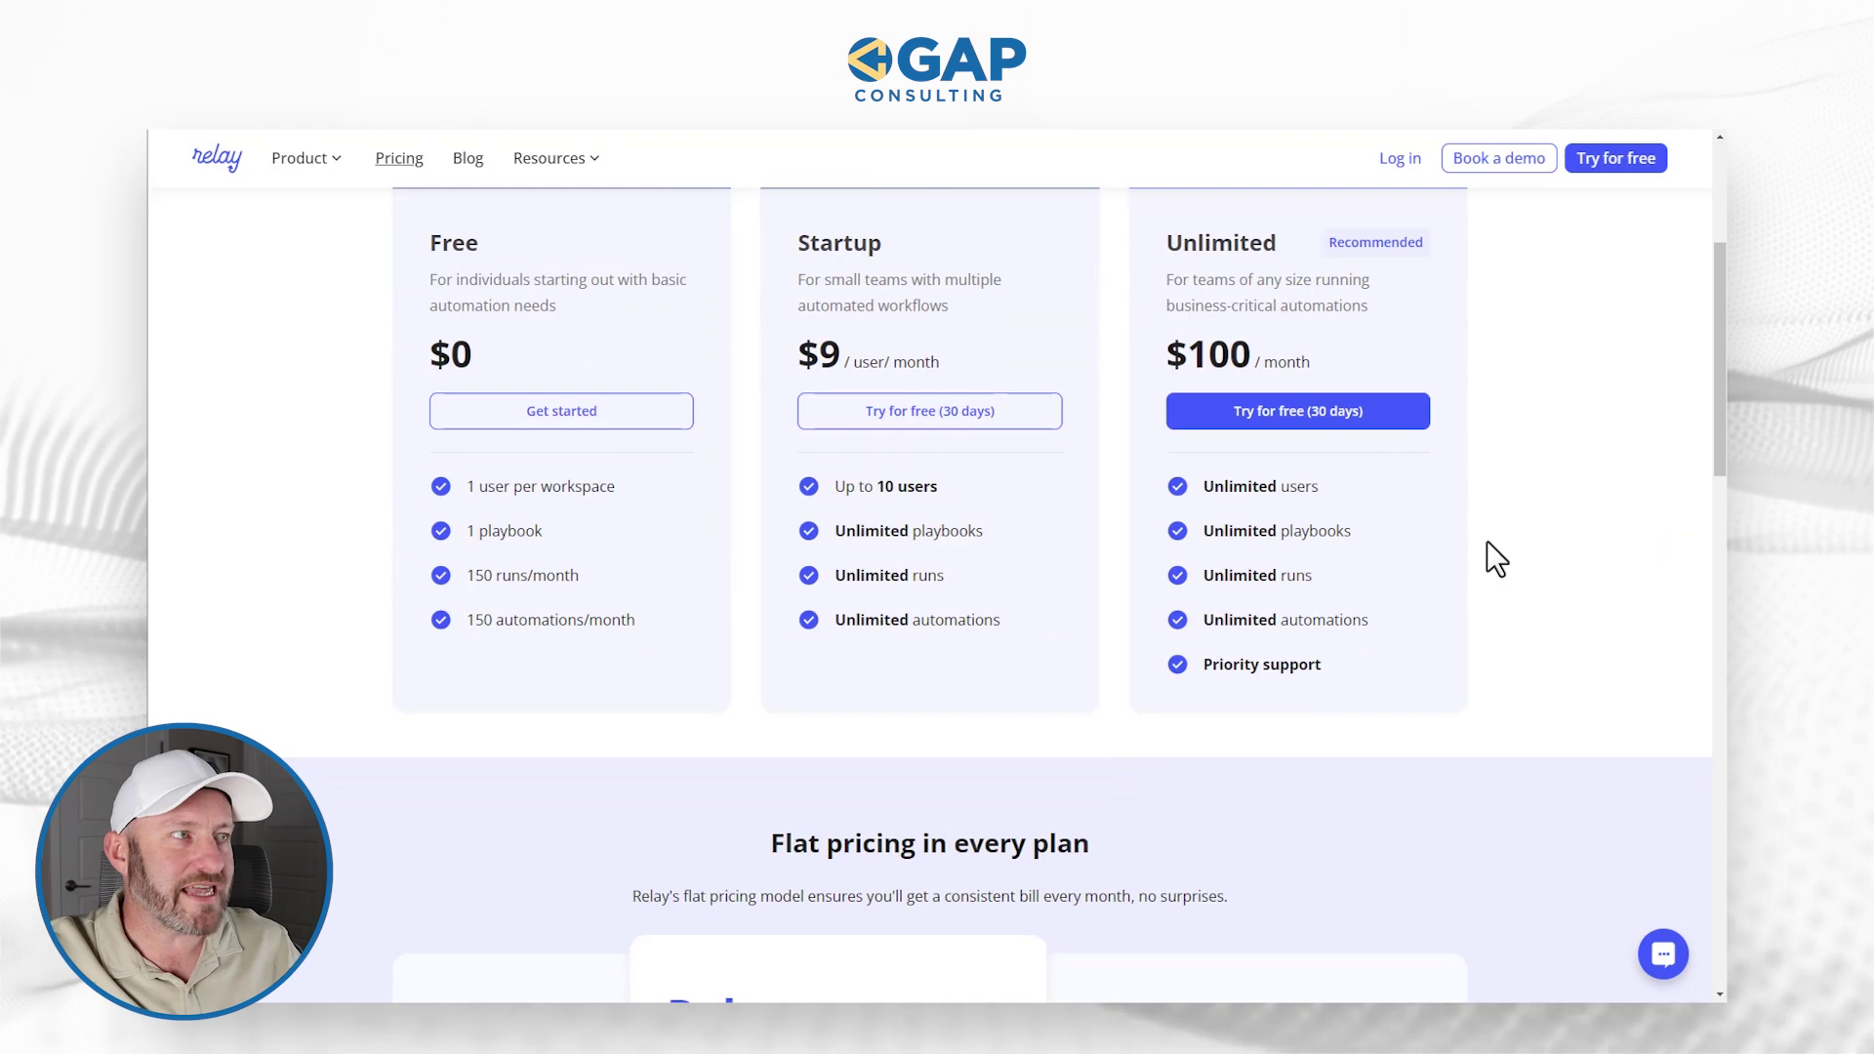
scroll(1508, 575, up, 1)
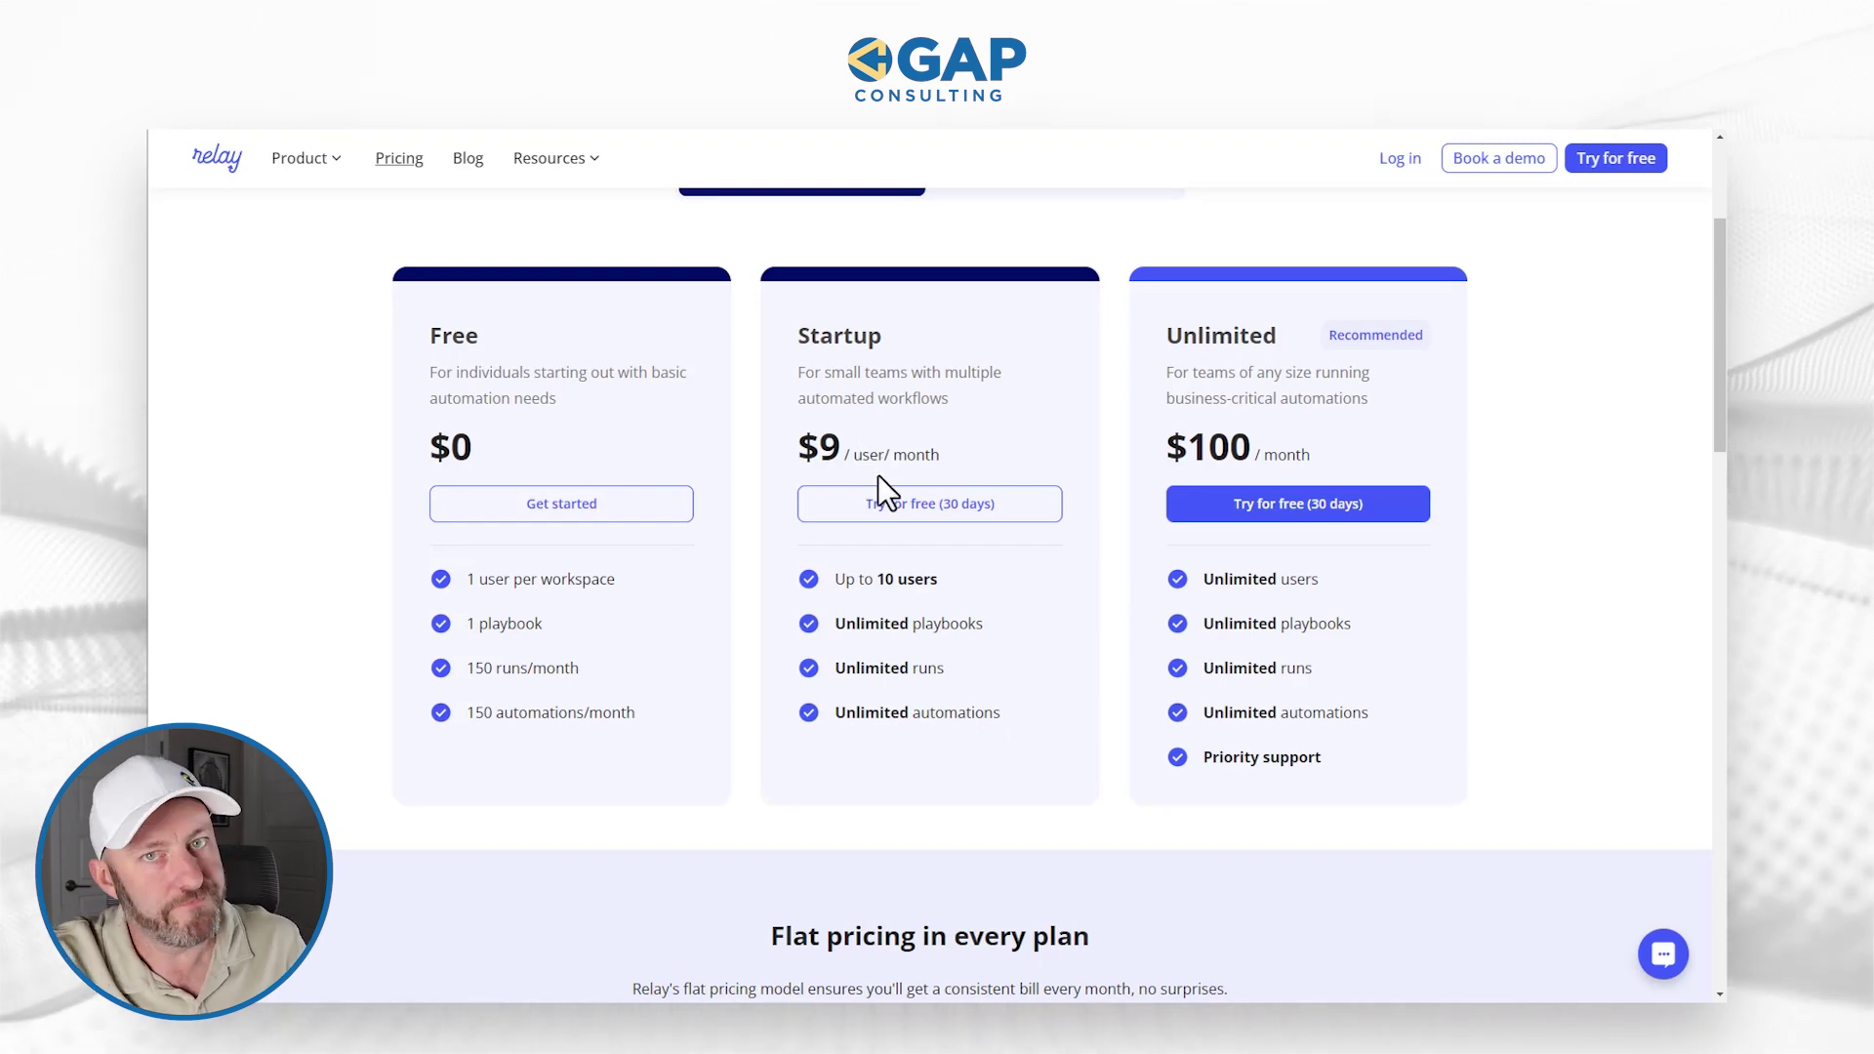
scroll(880, 475, up, 1)
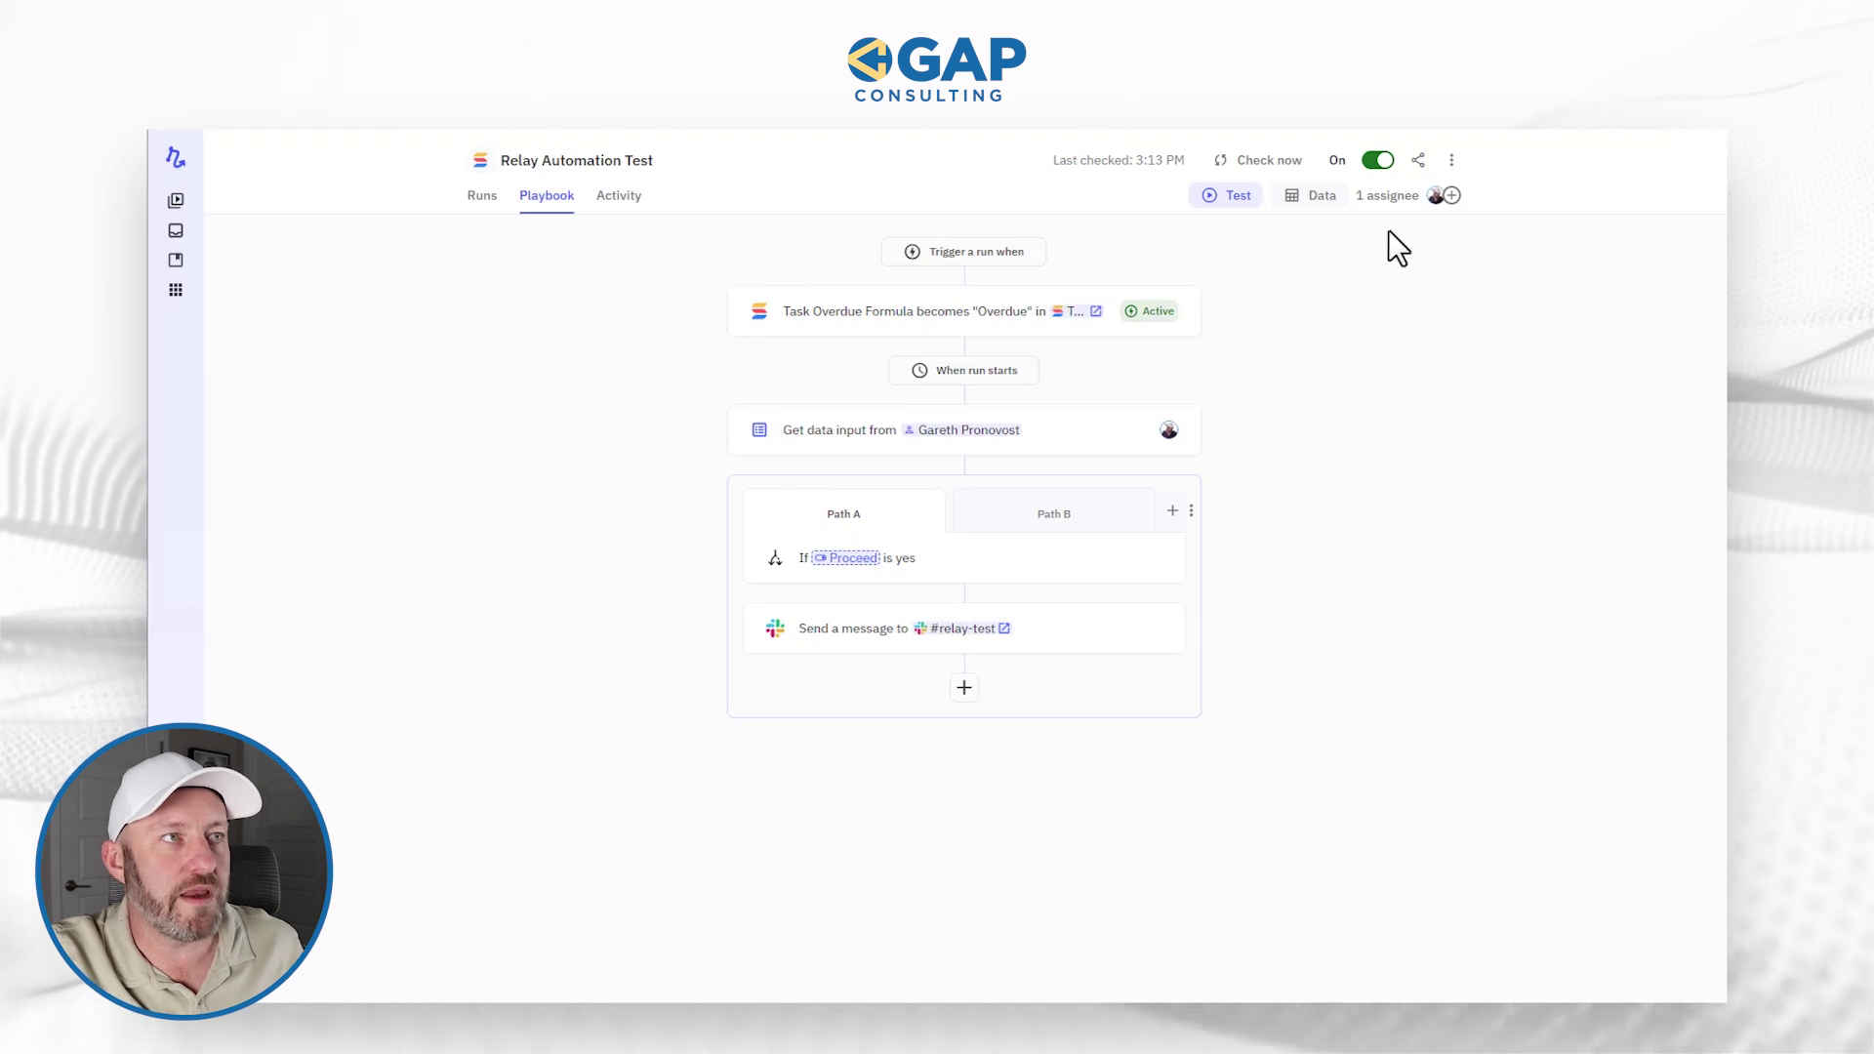
In Relay's Relay Automation Test playbook, add a role named test and choose the existing team member as its default assignee
click(1443, 207)
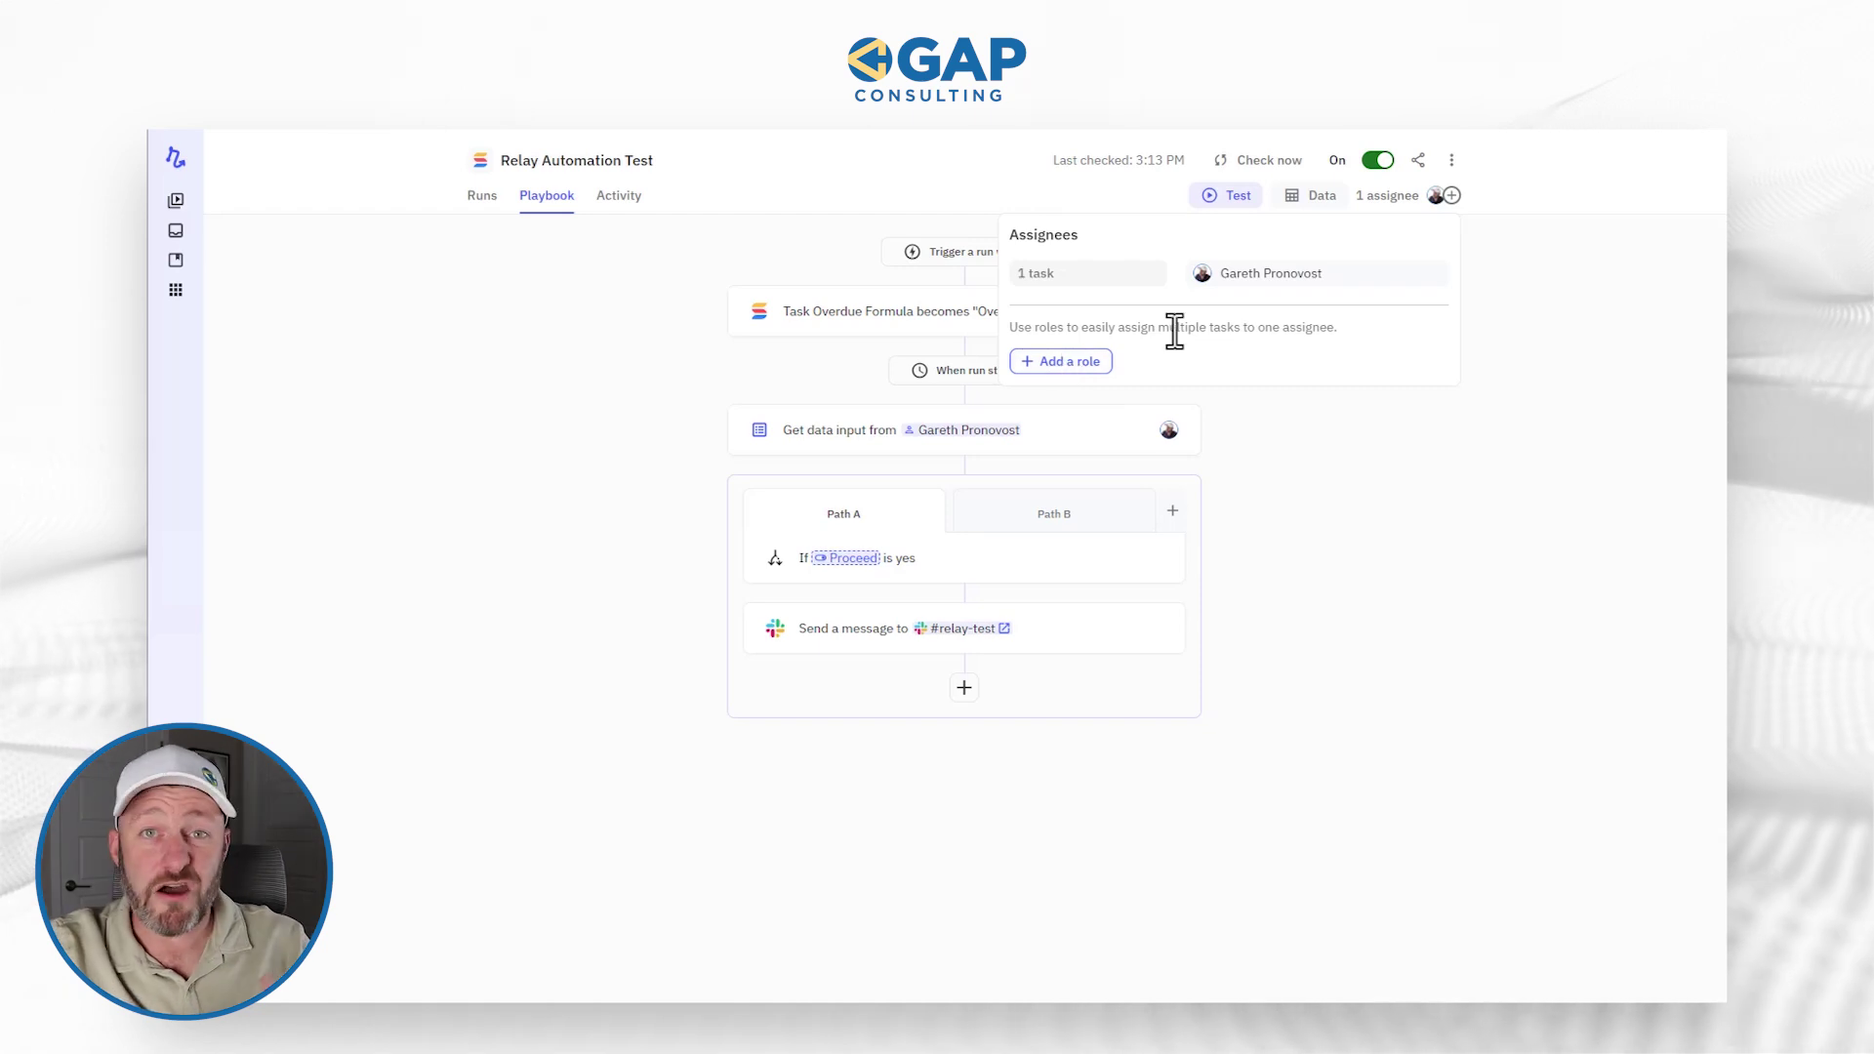
click(1059, 363)
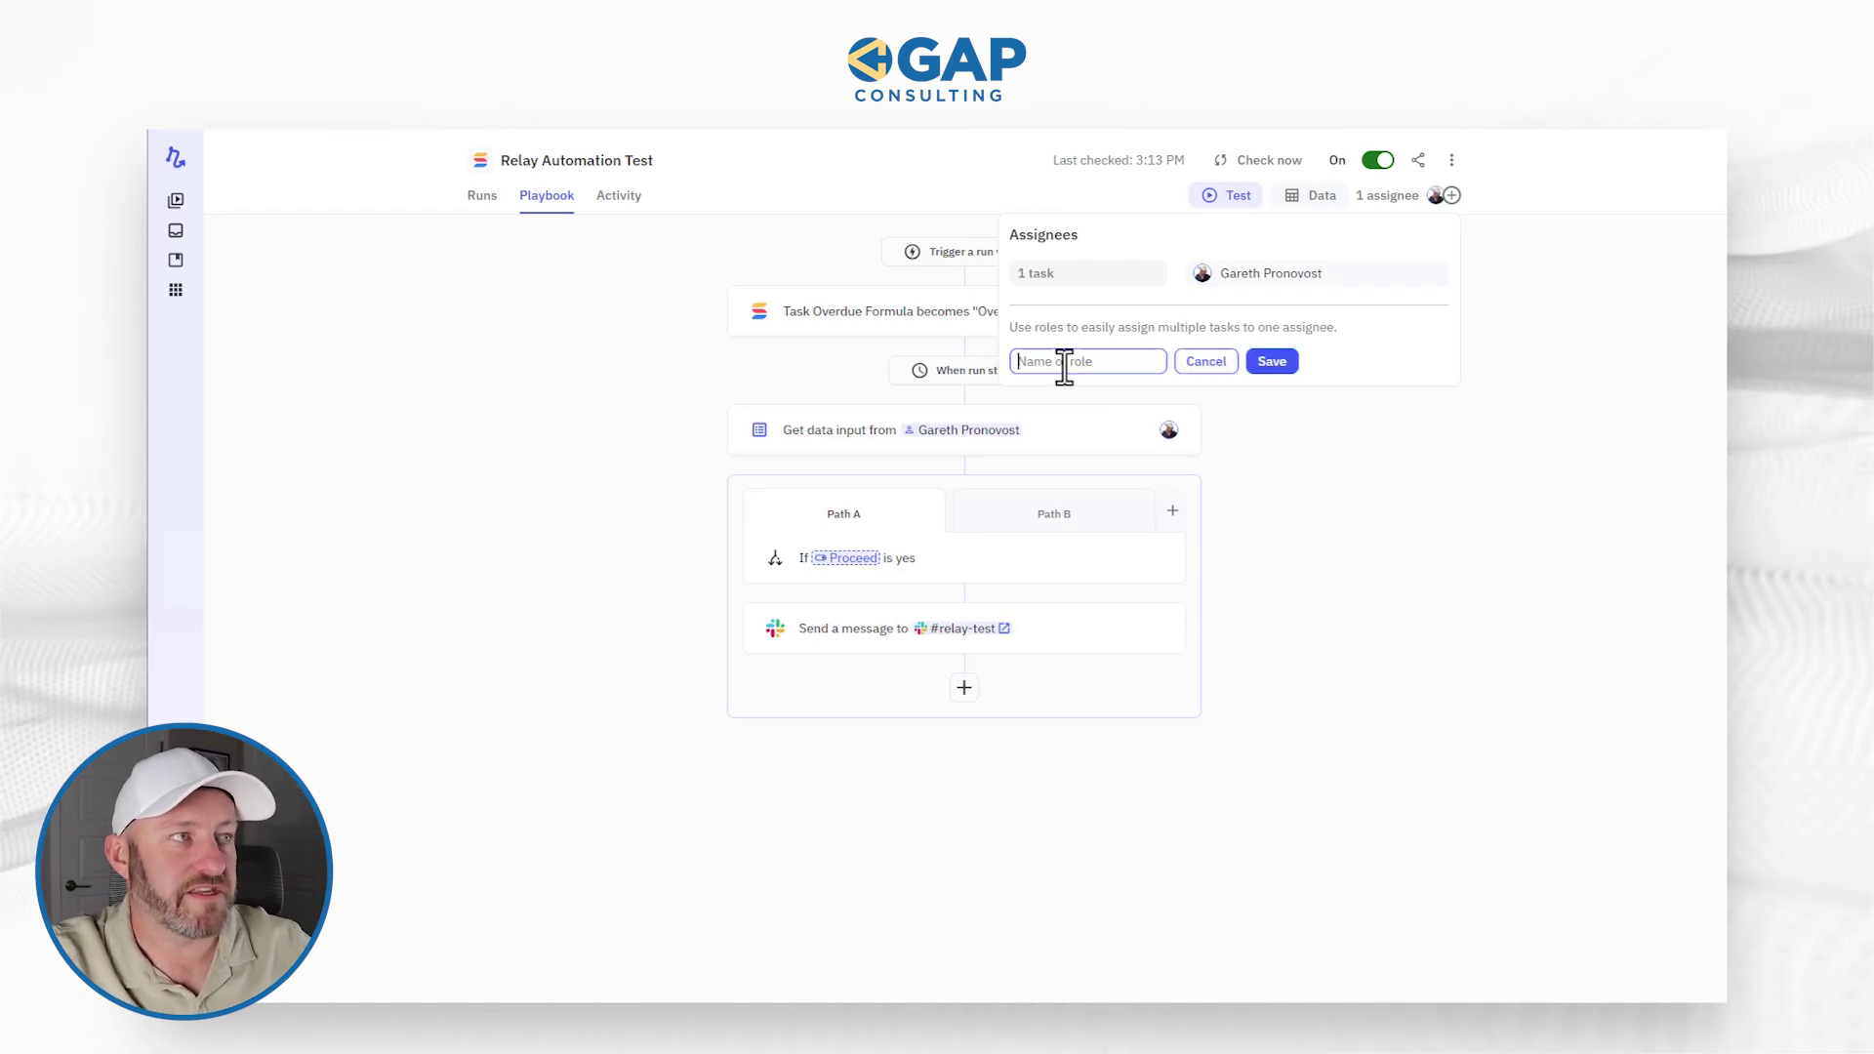
click(1272, 363)
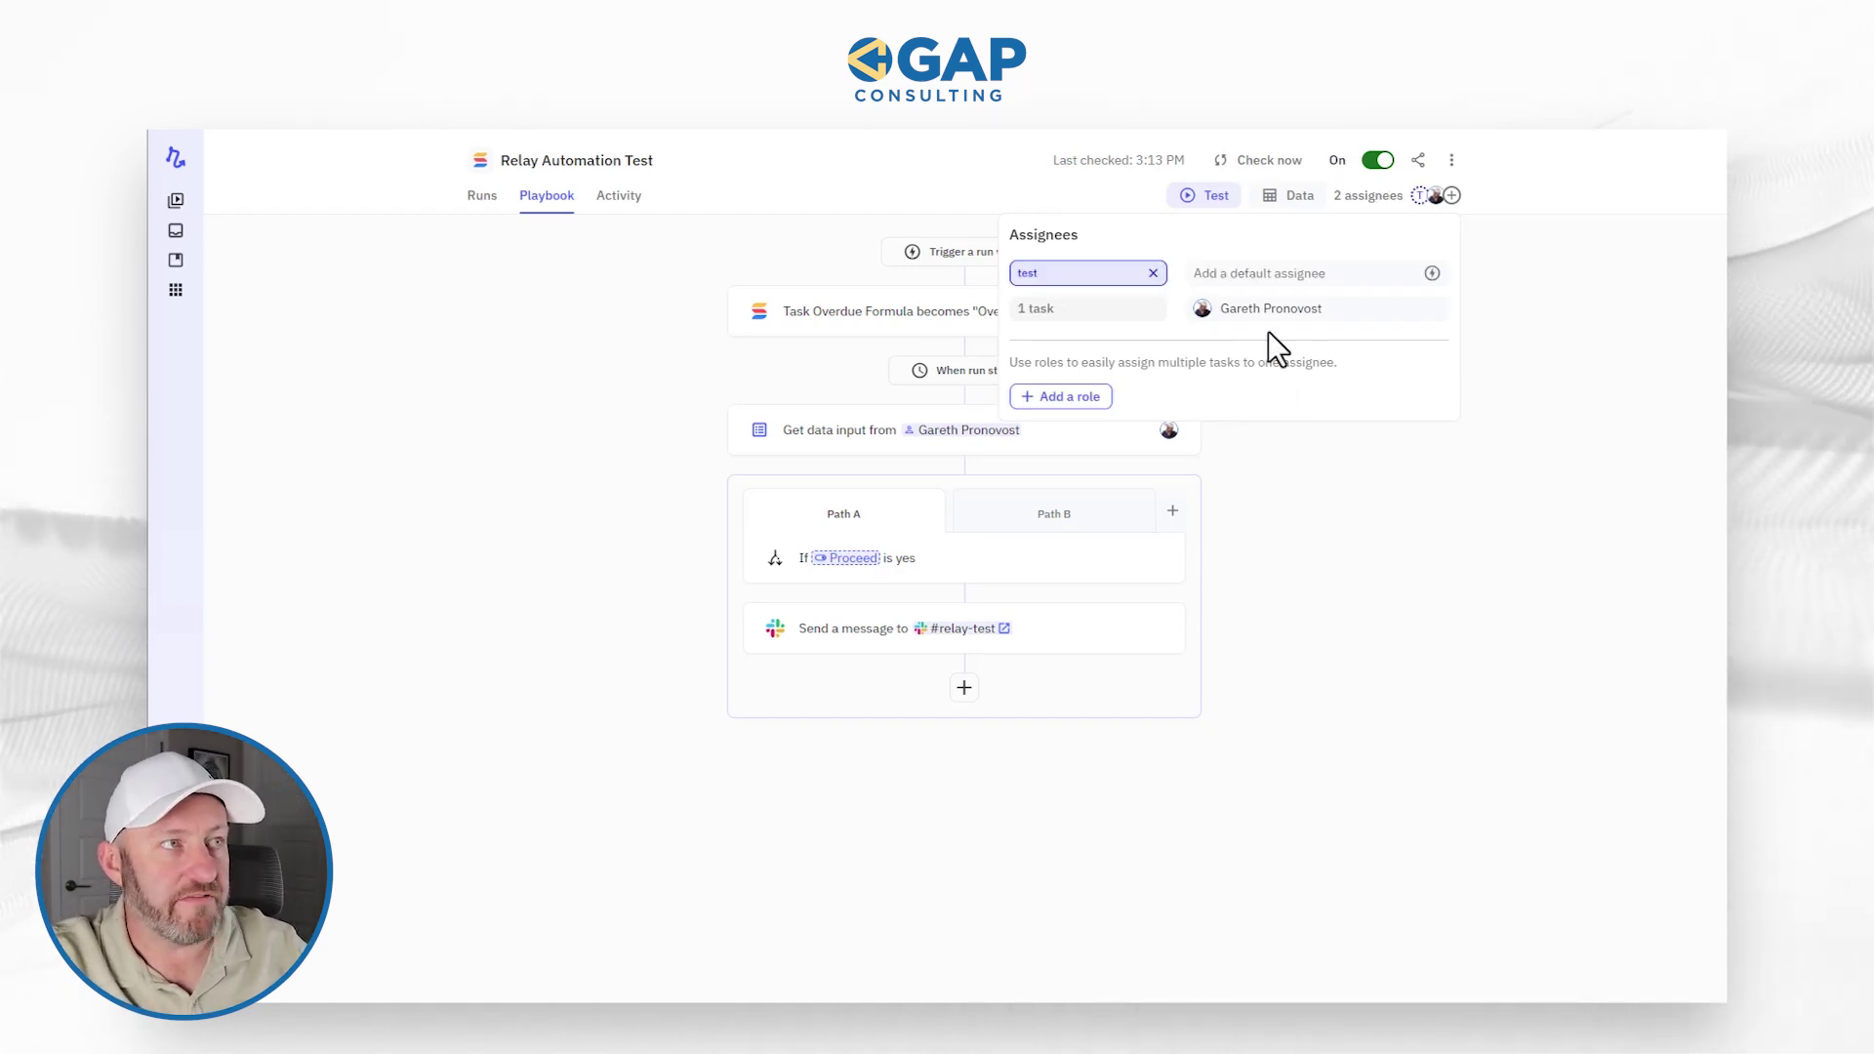
click(1285, 280)
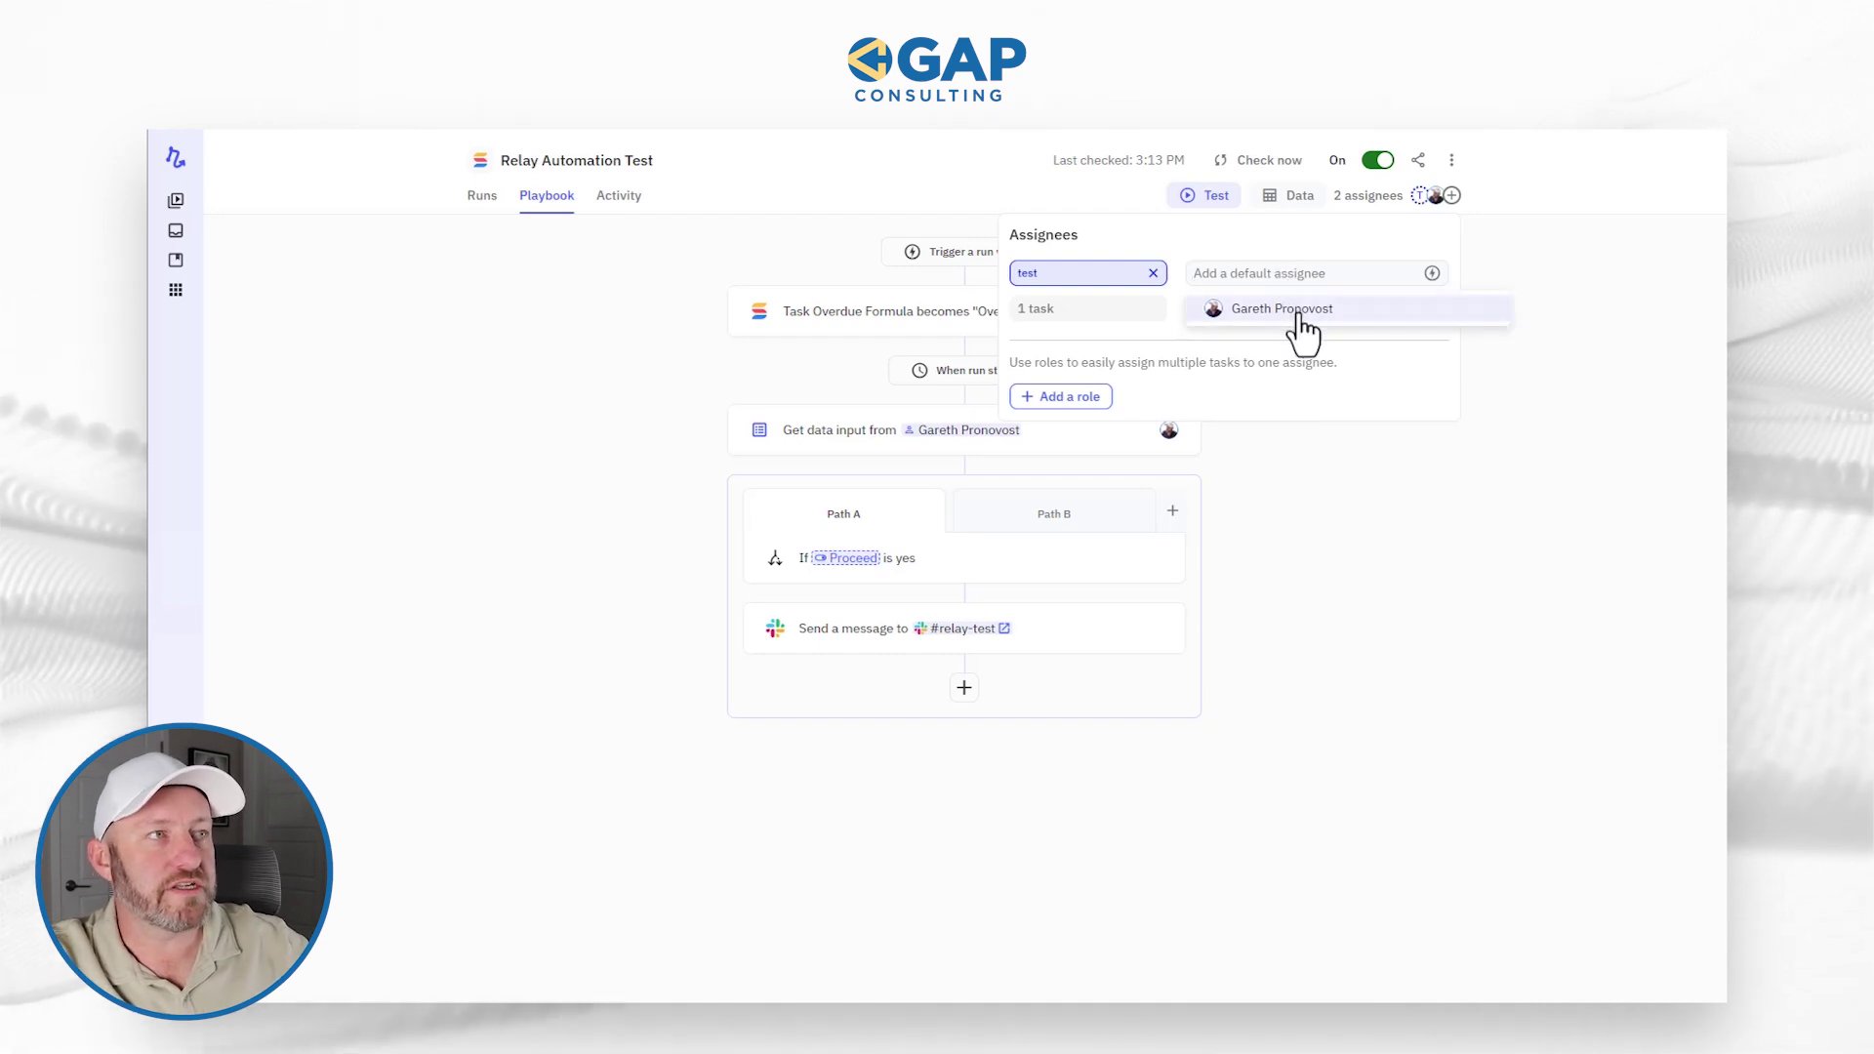
click(1292, 311)
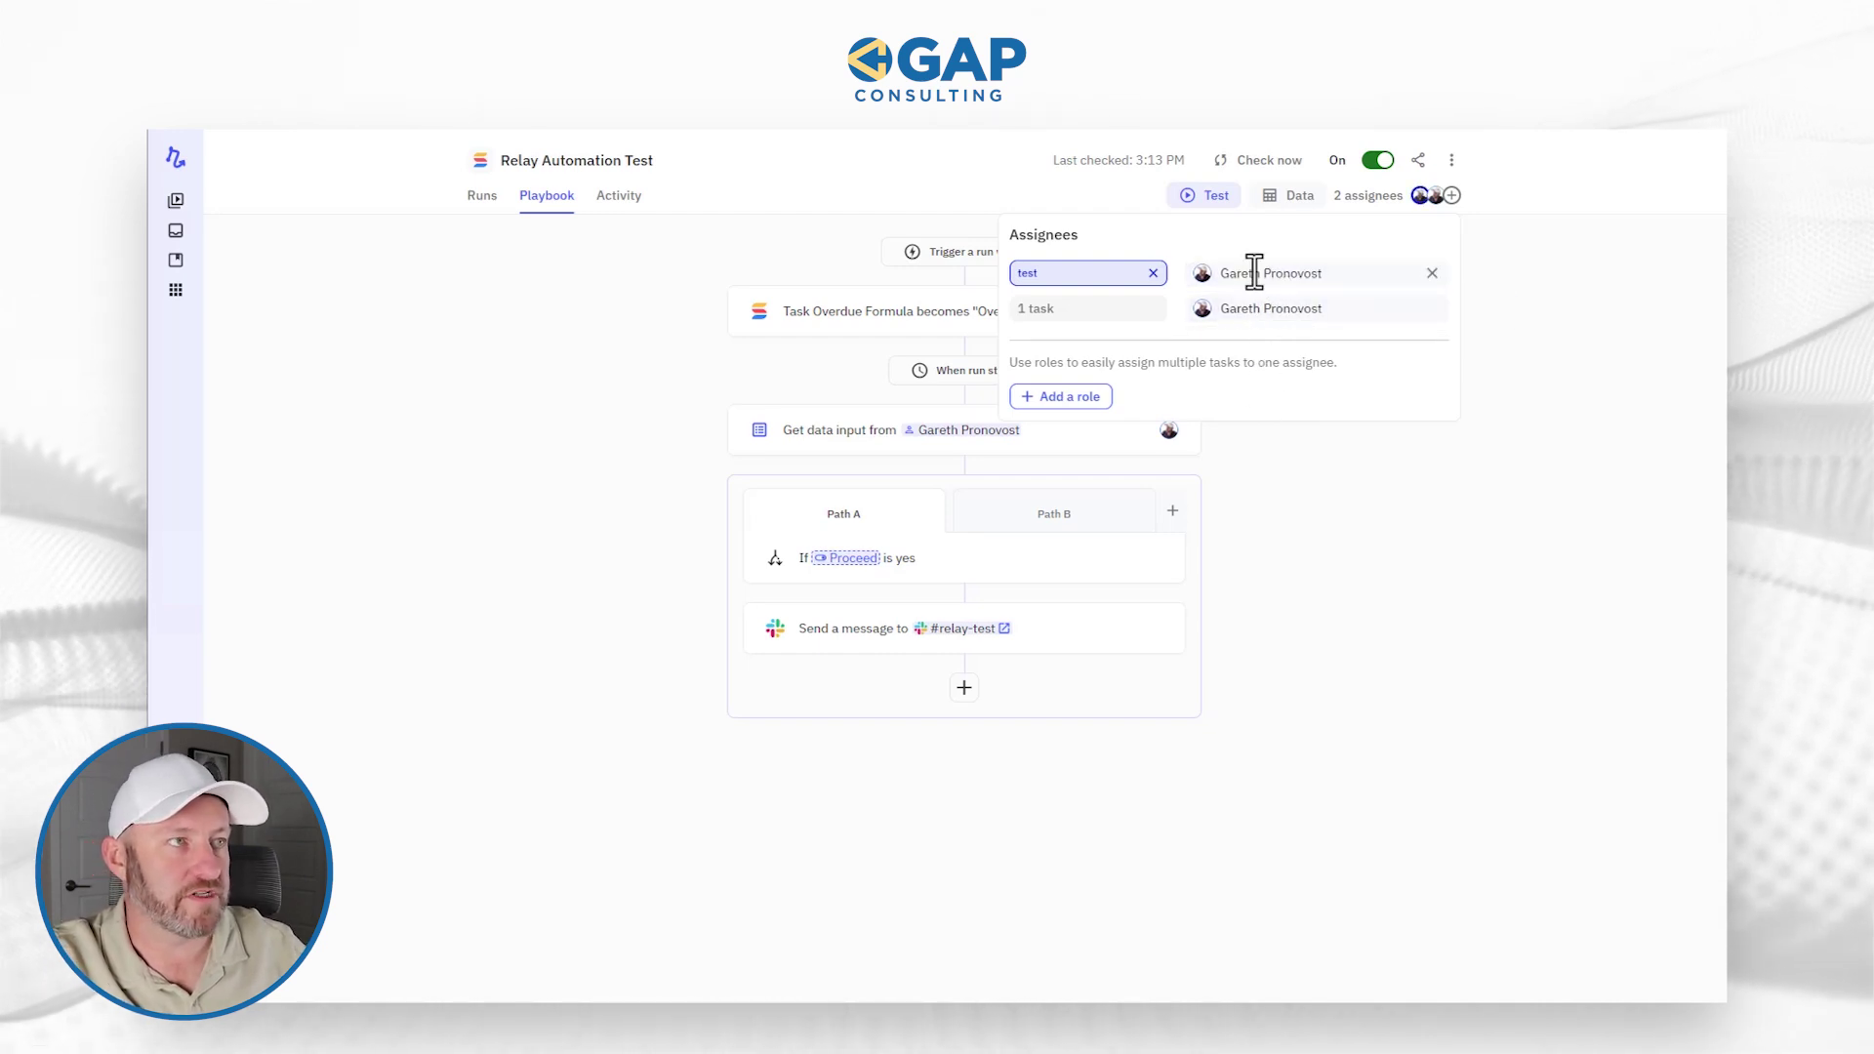